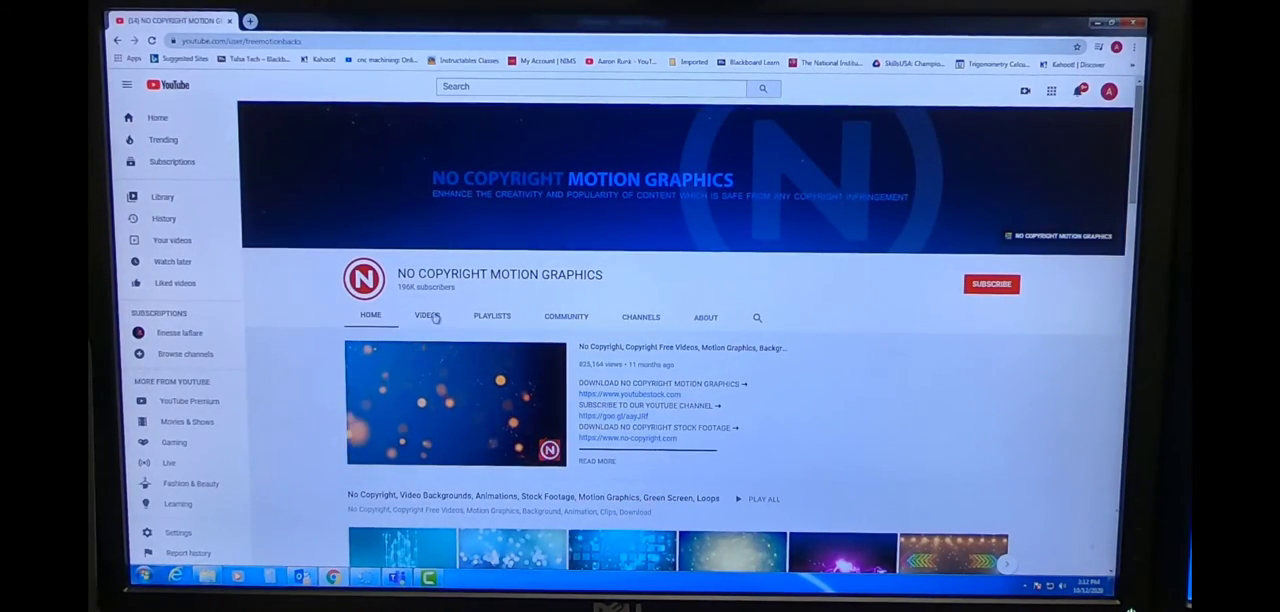
- Browse down the channel's home page and open the calculator-keys clip in the Business Theme row
{"action": "scroll", "coordinate": [640, 465], "scroll_direction": "down", "scroll_amount": 5}
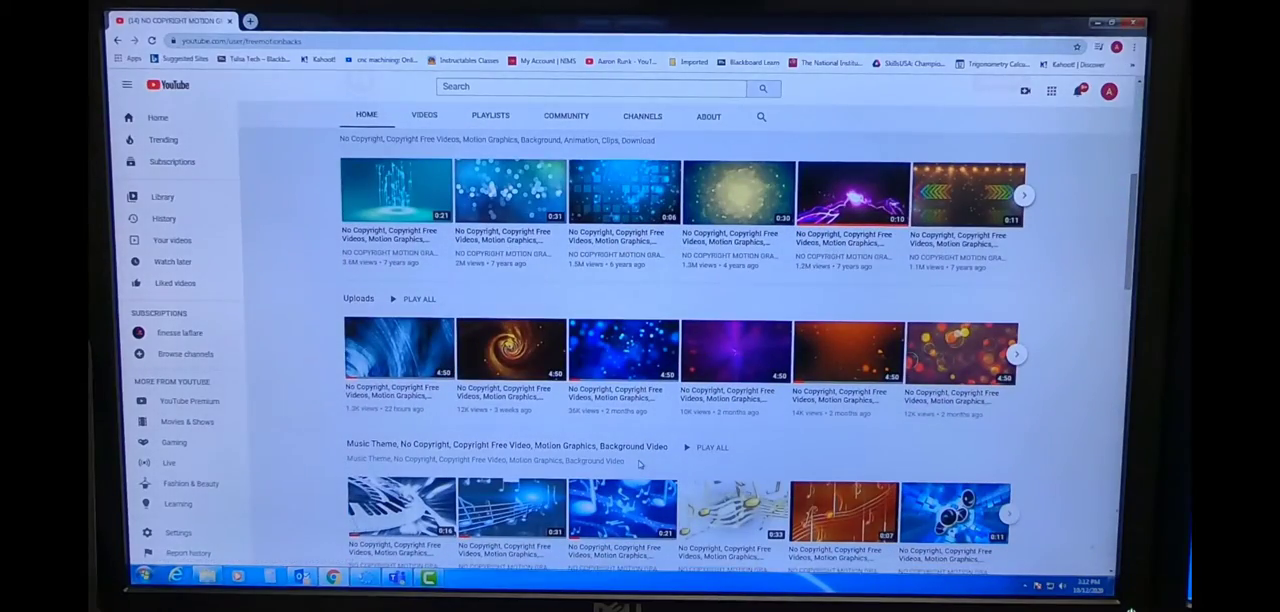
{"action": "scroll", "coordinate": [645, 462], "scroll_direction": "down", "scroll_amount": 5}
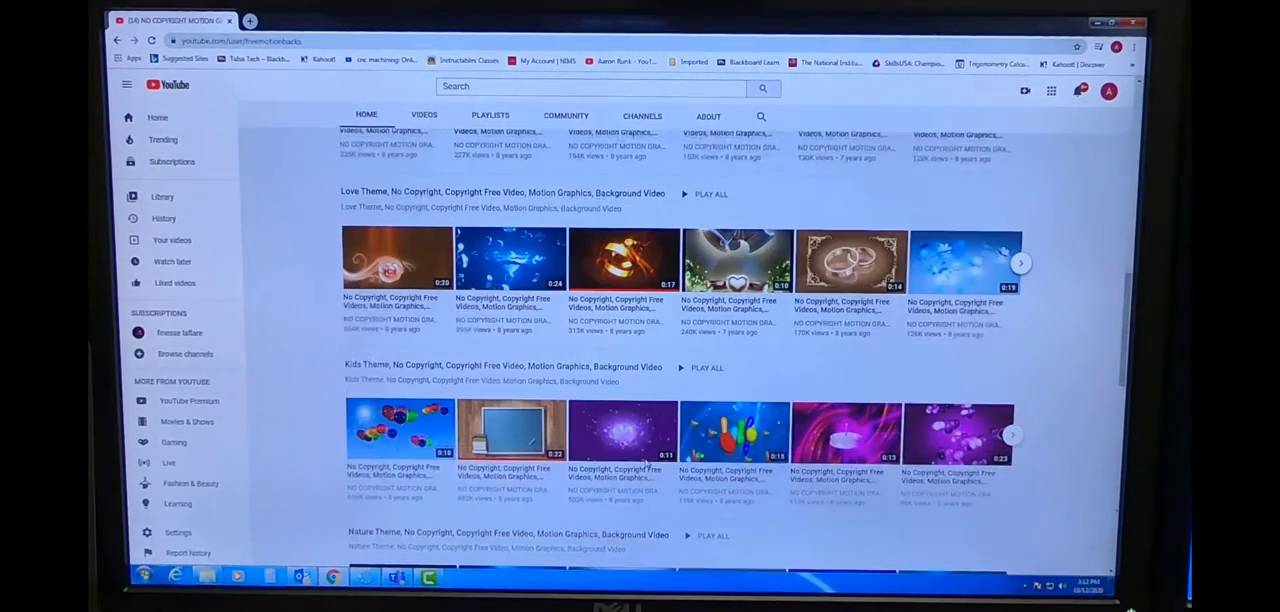
{"action": "scroll", "coordinate": [650, 466], "scroll_direction": "down", "scroll_amount": 8}
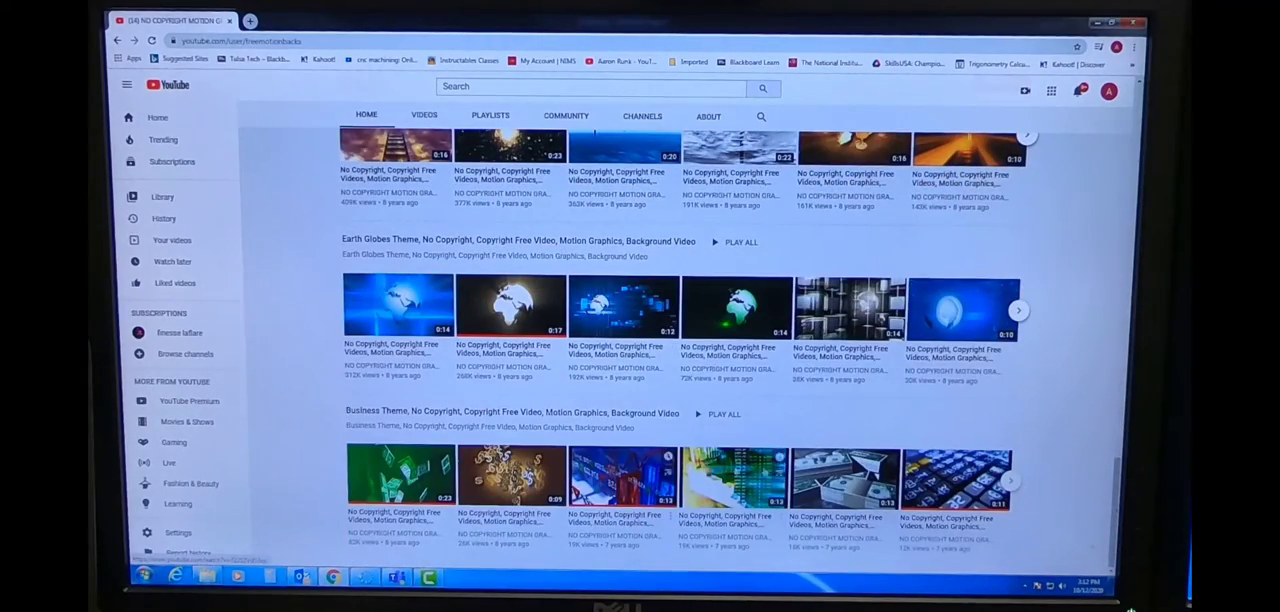
{"action": "left_click", "coordinate": [950, 478]}
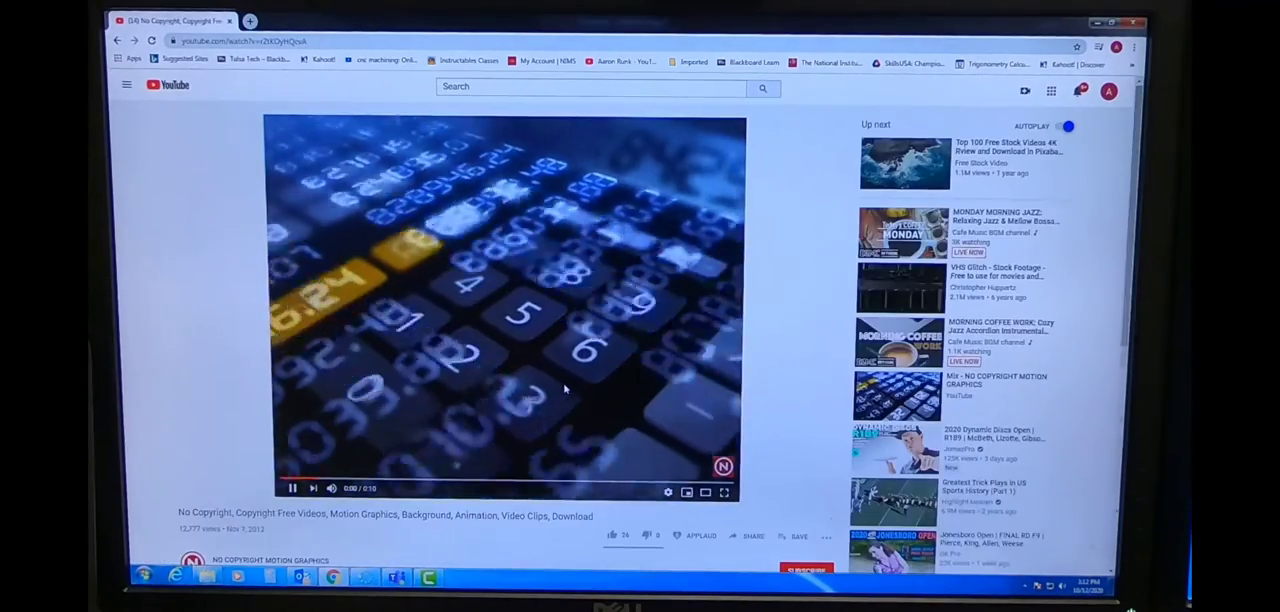
- Pause the calculator clip, rewound to its start, and check how it looks in full screen
{"action": "left_click", "coordinate": [292, 488]}
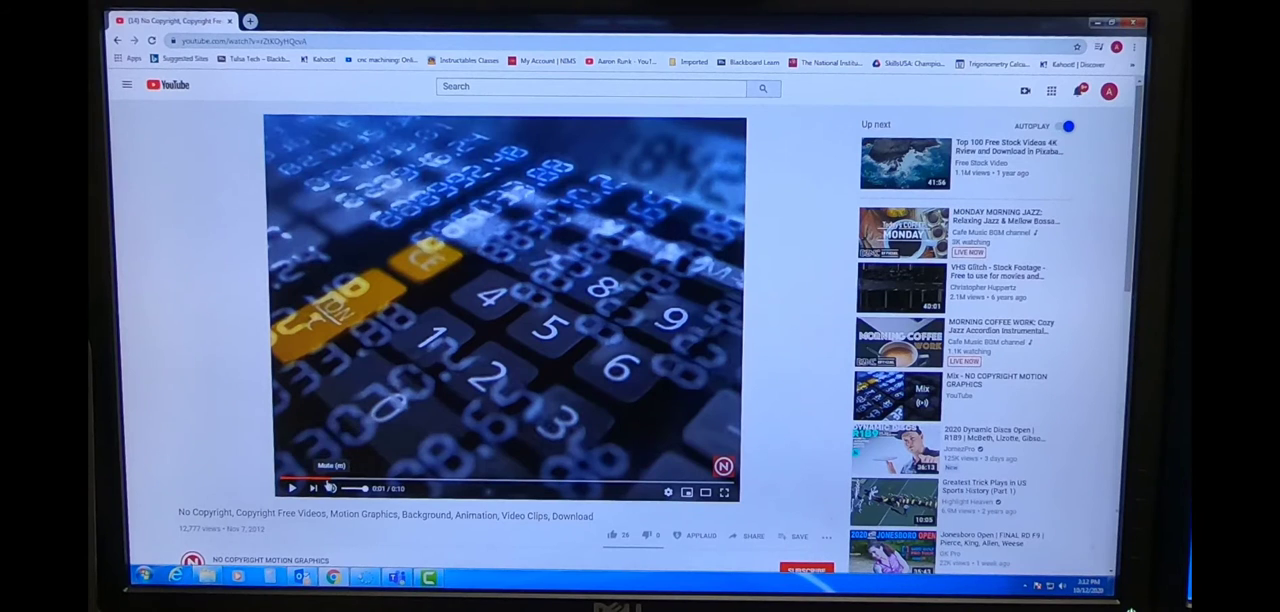
{"action": "left_click", "coordinate": [280, 482]}
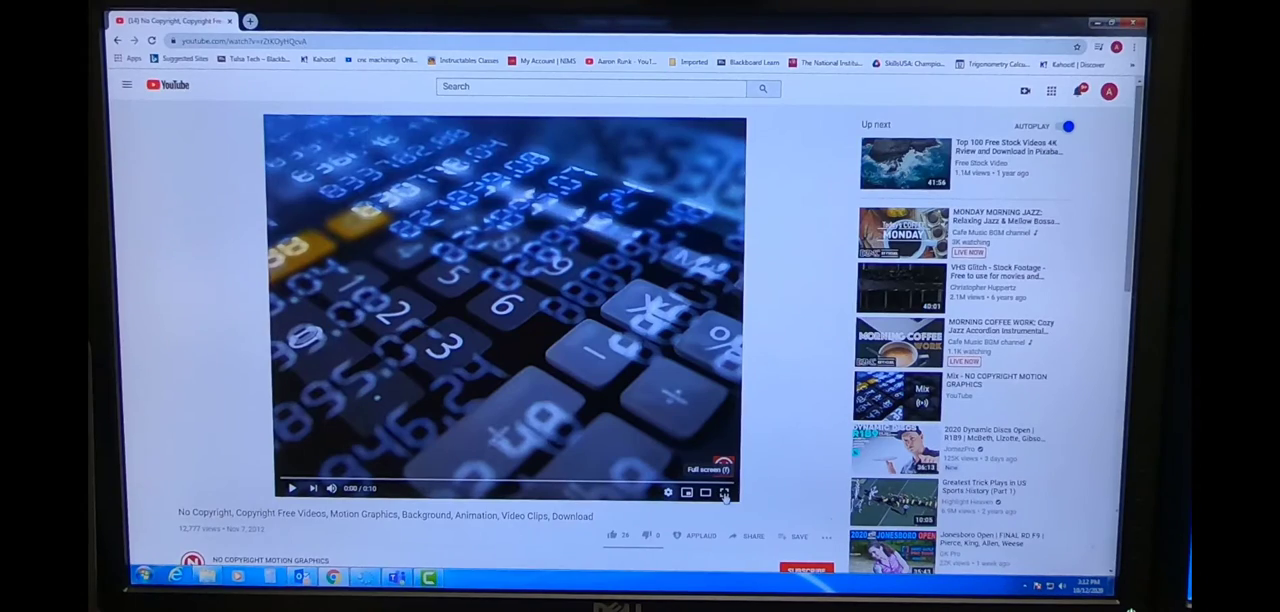
{"action": "left_click", "coordinate": [725, 494]}
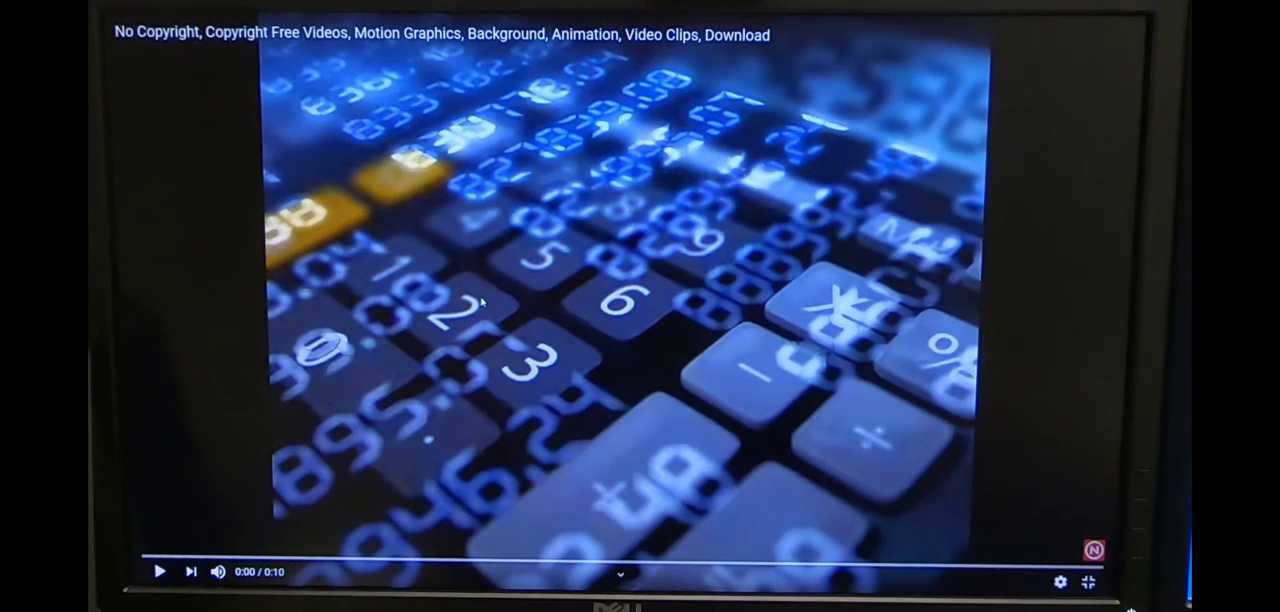
{"action": "left_click", "coordinate": [1088, 582]}
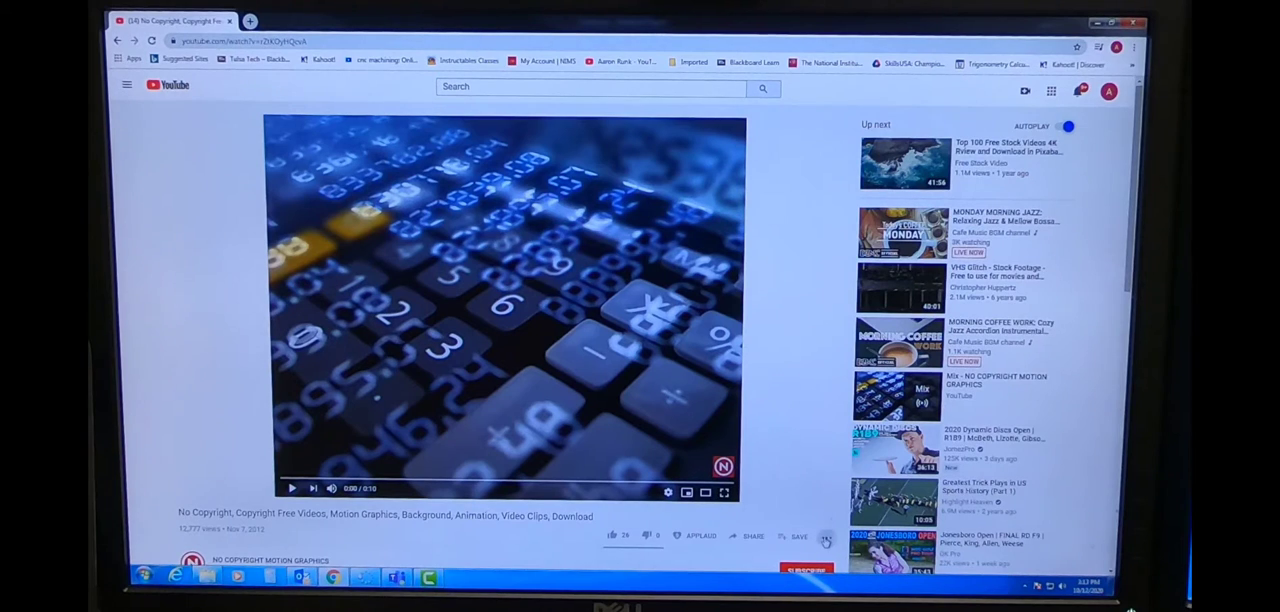
{"action": "left_click", "coordinate": [826, 538]}
{"action": "left_click", "coordinate": [800, 455]}
- Switch to Camtasia, open its screen recorder and turn the audio input off
{"action": "mouse_move", "coordinate": [434, 578]}
{"action": "left_click", "coordinate": [428, 523]}
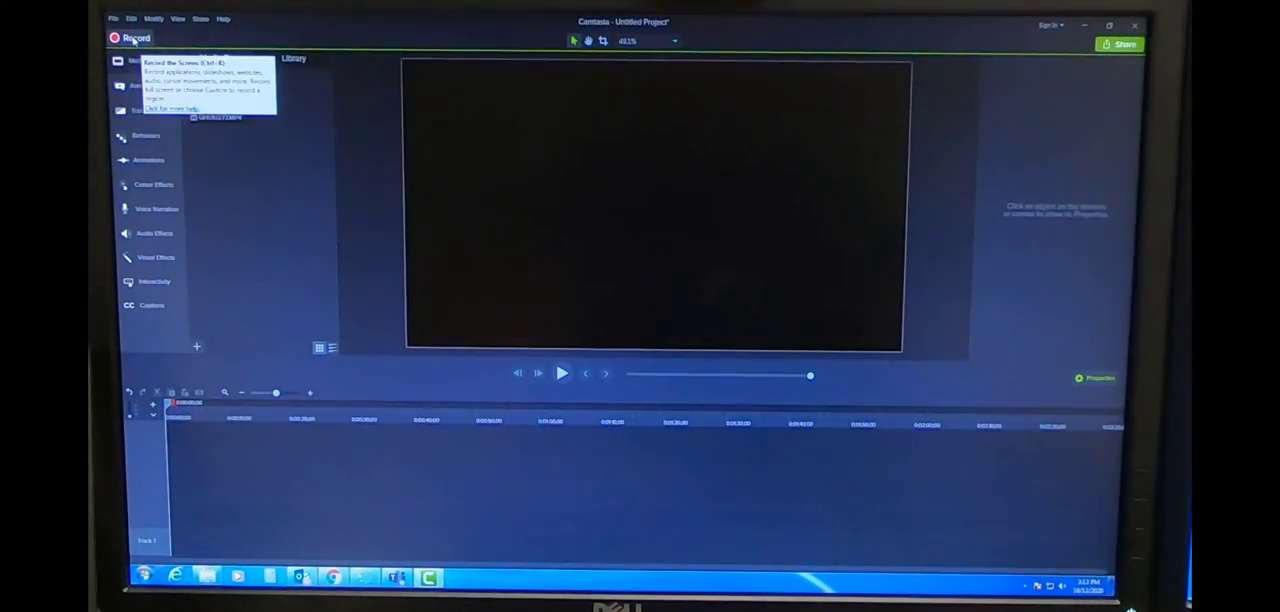
{"action": "left_click", "coordinate": [133, 39]}
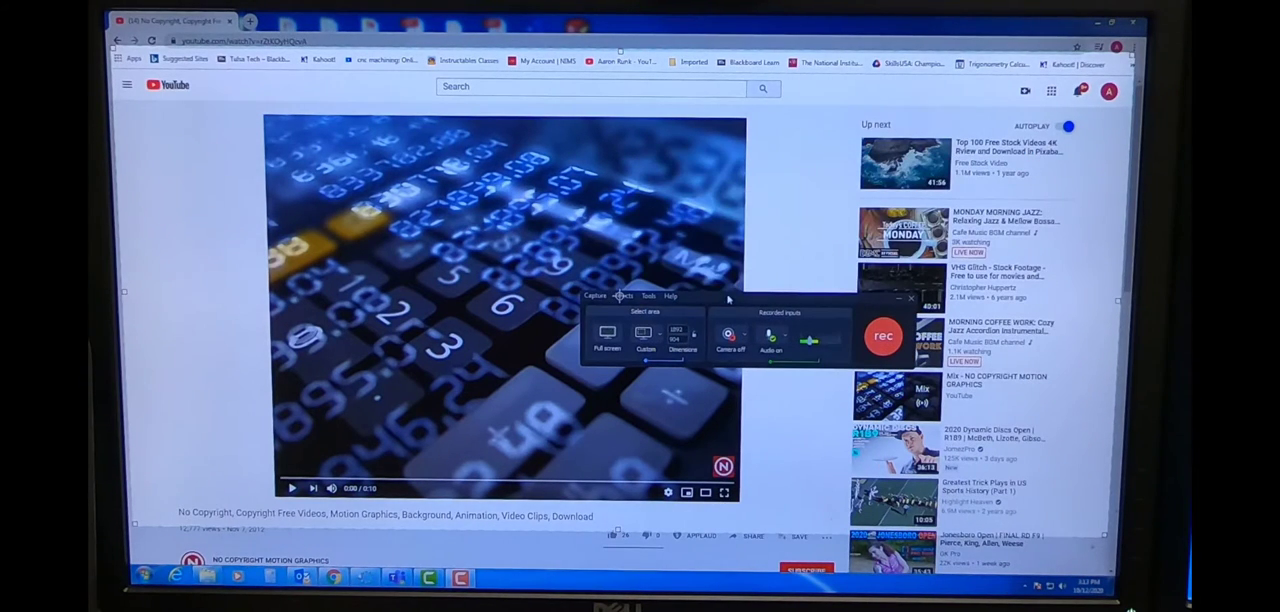
{"action": "left_click", "coordinate": [768, 338]}
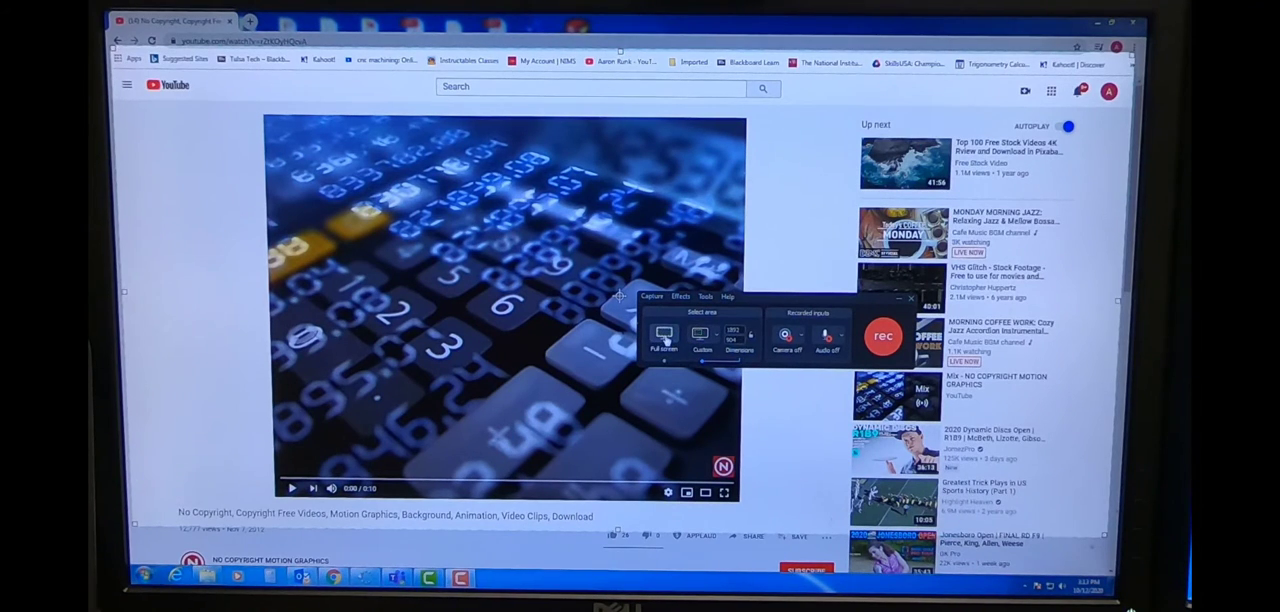
- Show the calculator clip in full screen and start recording it with the Custom capture area
{"action": "left_click", "coordinate": [666, 340]}
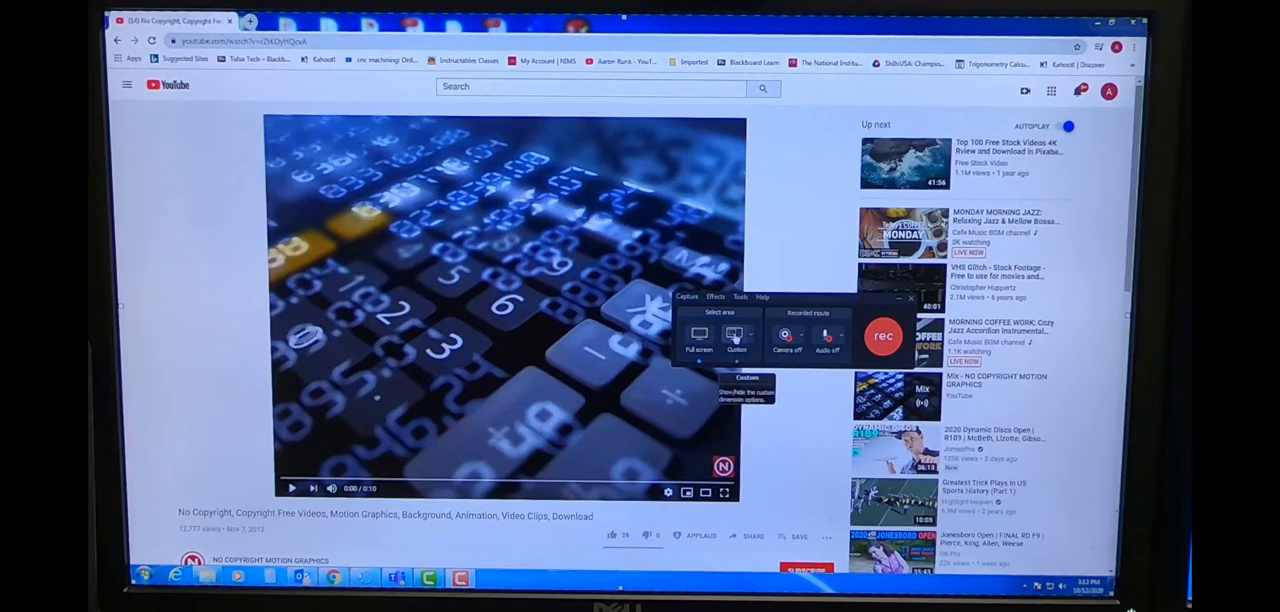
{"action": "left_click", "coordinate": [724, 492]}
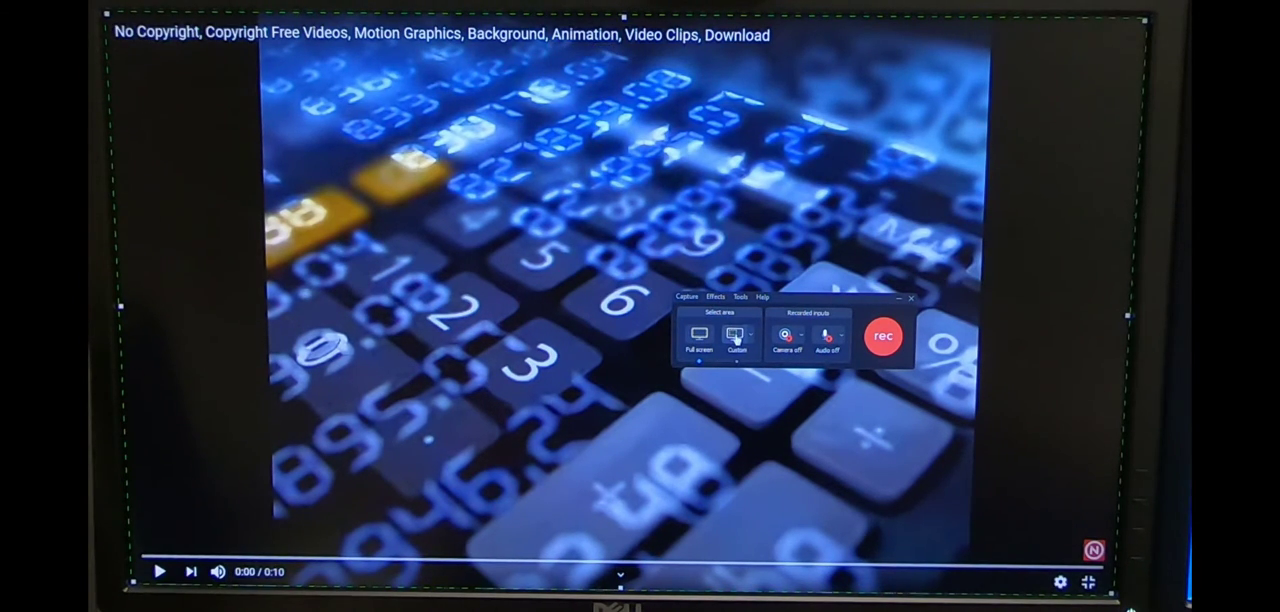
{"action": "left_click", "coordinate": [737, 339]}
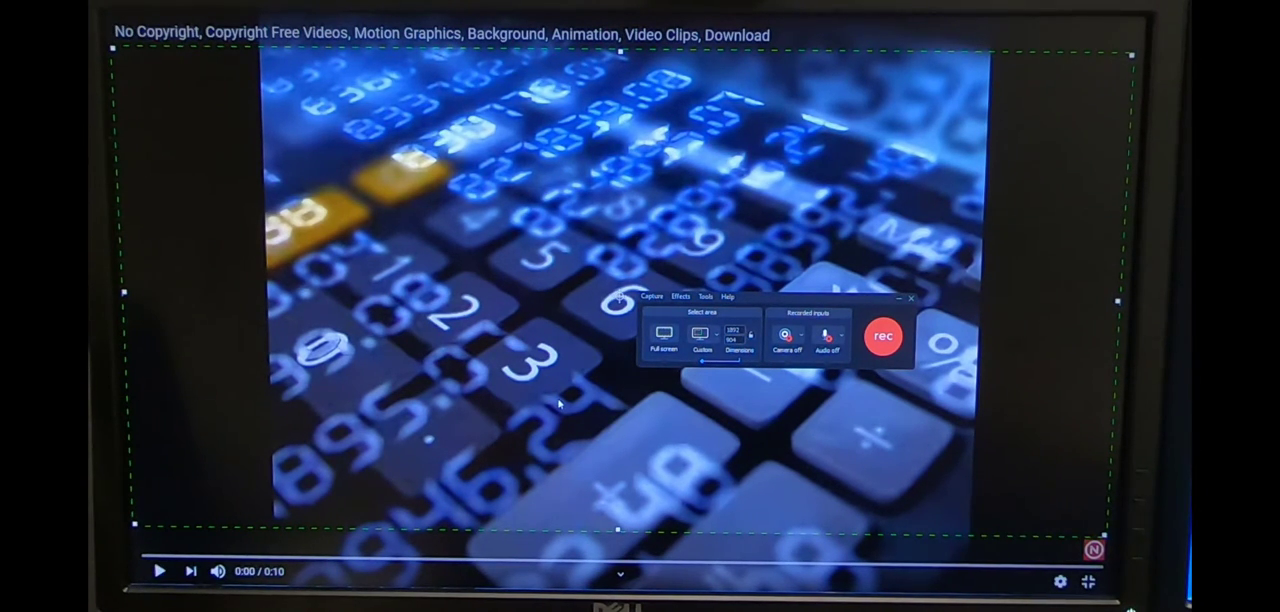
{"action": "left_click", "coordinate": [884, 340]}
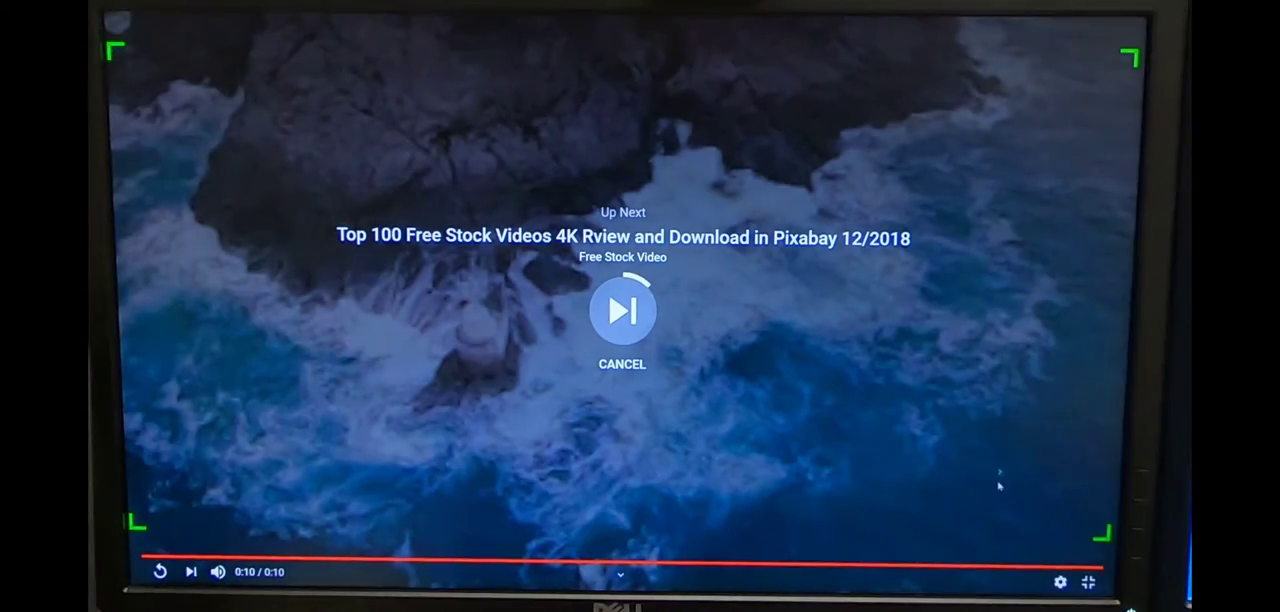
- Return from the full-screen clip to the channel page and stop the screen recording
{"action": "left_click", "coordinate": [1088, 582]}
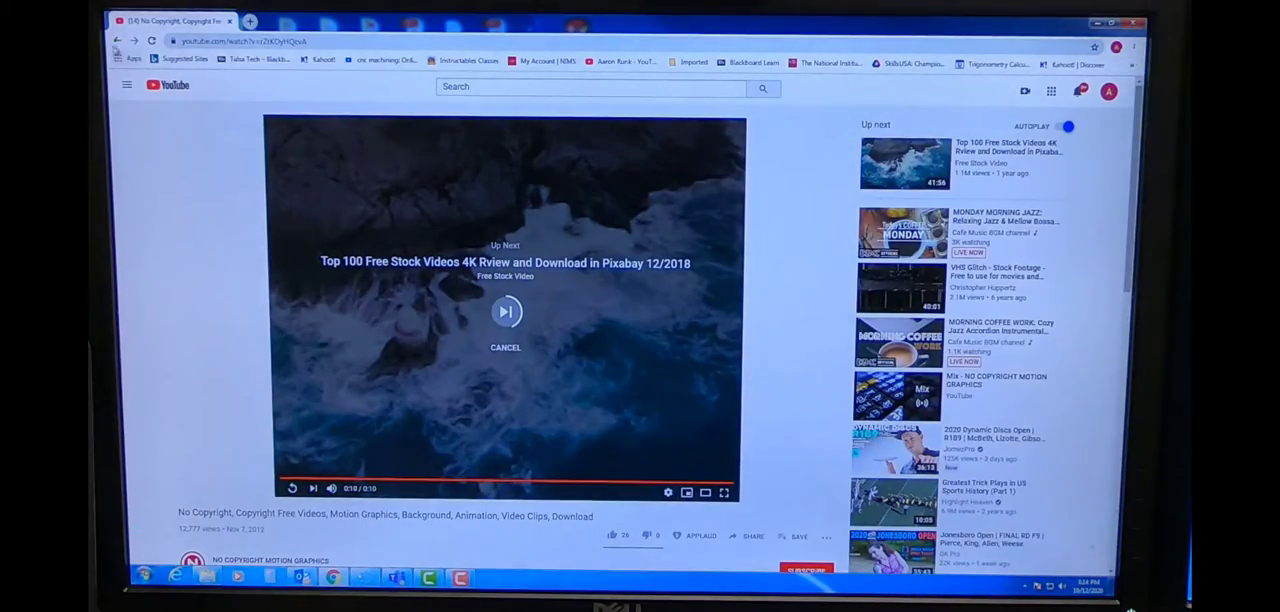
{"action": "left_click", "coordinate": [117, 42]}
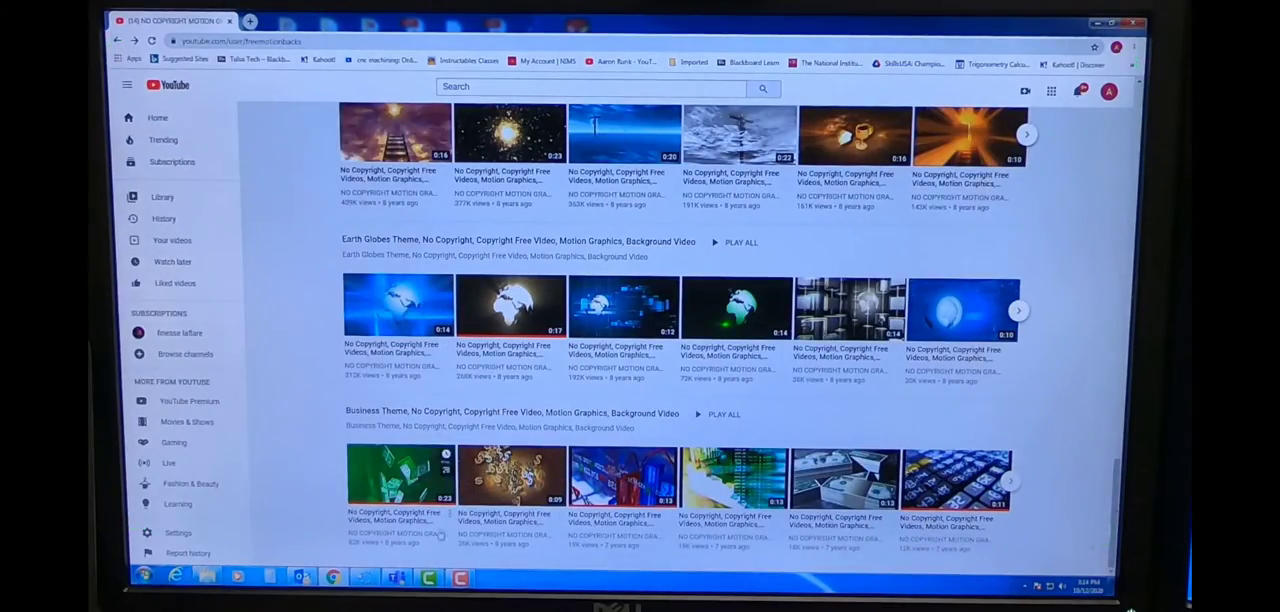
{"action": "left_click", "coordinate": [461, 578]}
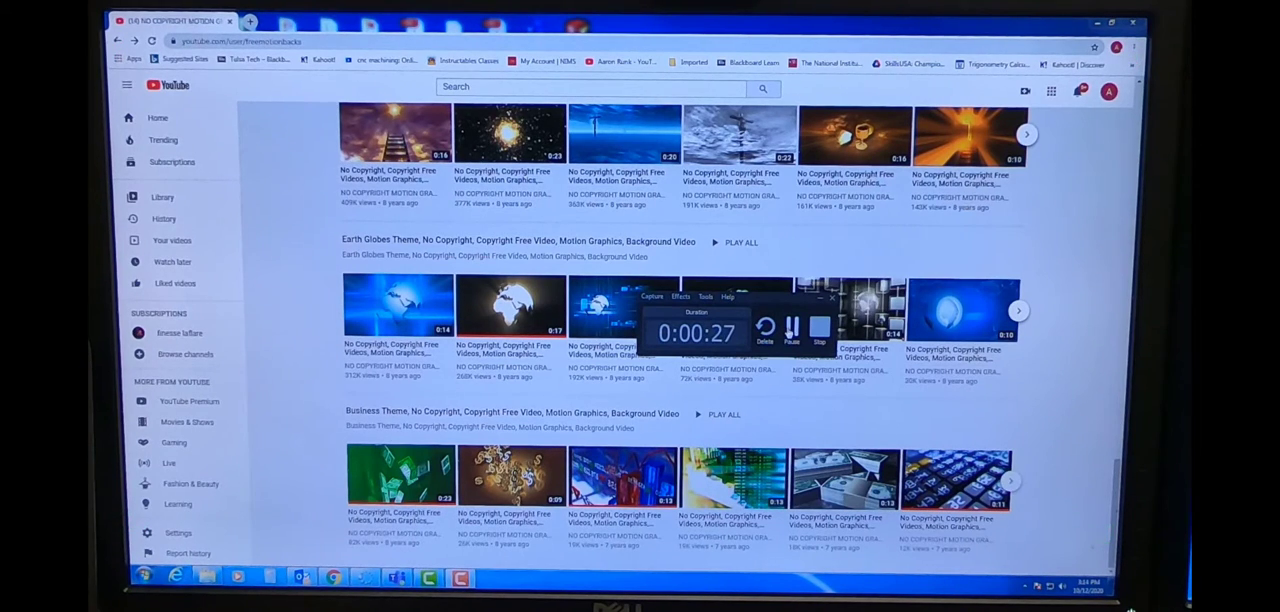
{"action": "left_click", "coordinate": [819, 328]}
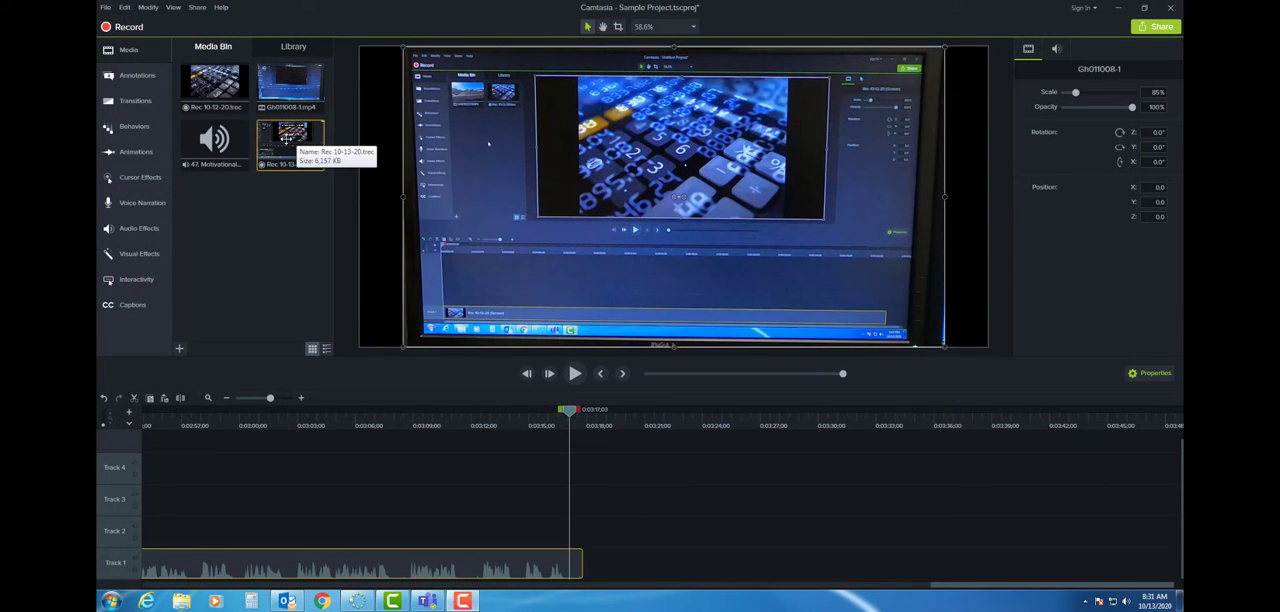
- Add the Rec 10-12-20.trec recording to Track 1 directly after the existing clip
{"action": "left_click", "coordinate": [218, 90]}
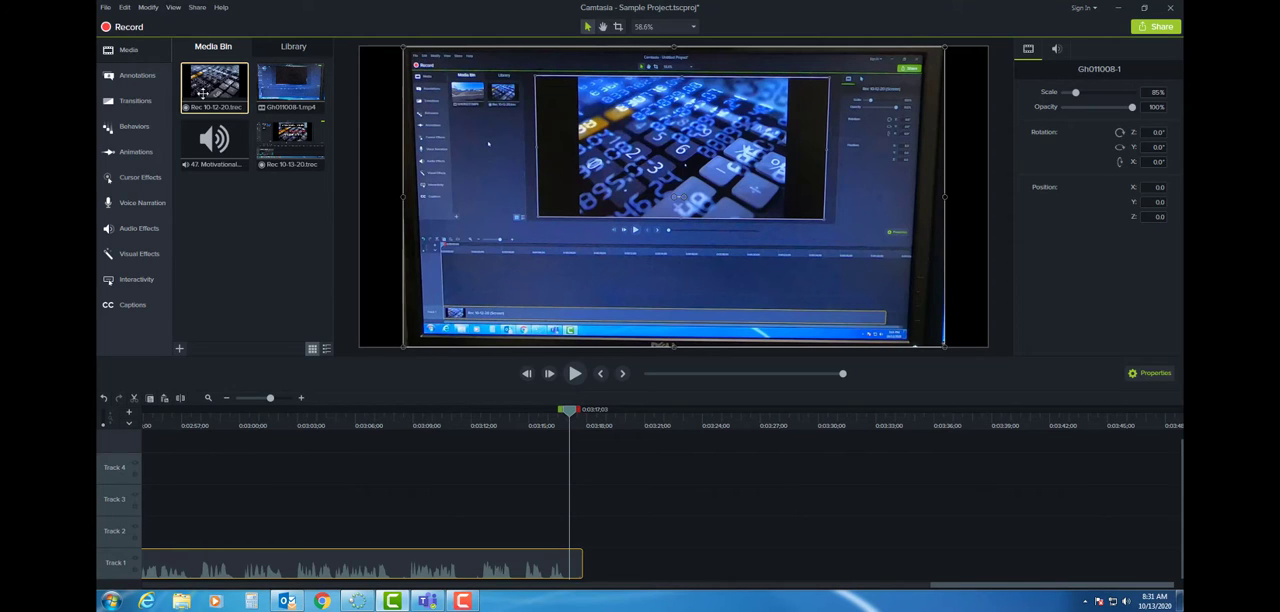
{"action": "left_click_drag", "start_coordinate": [208, 87], "coordinate": [605, 565]}
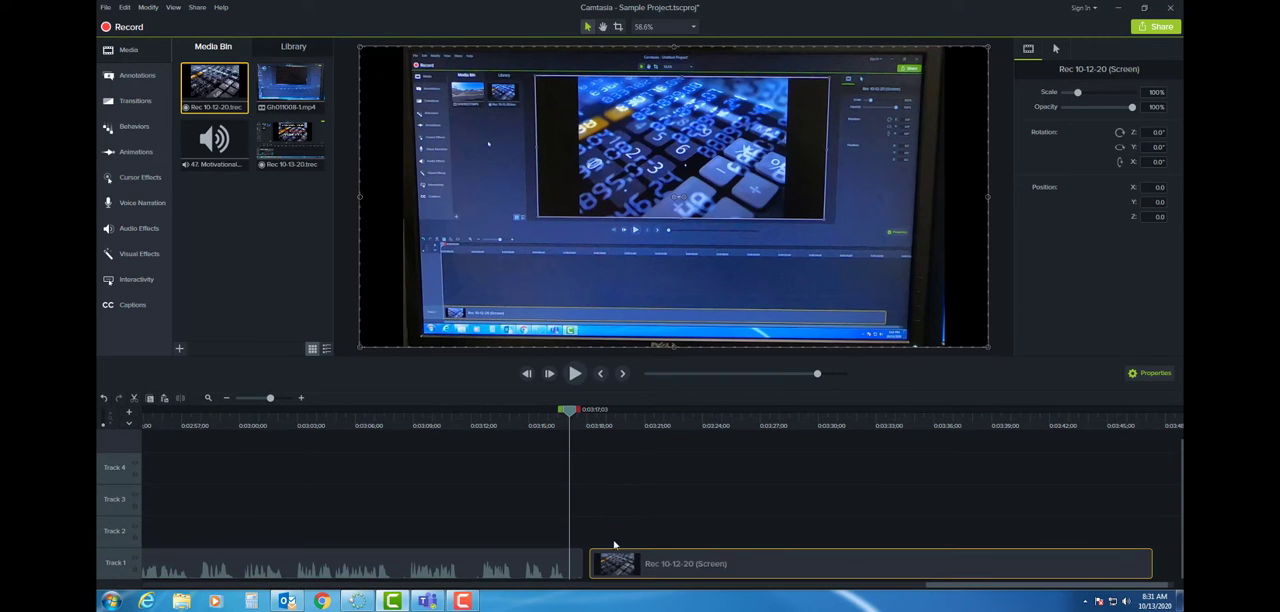
{"action": "mouse_move", "coordinate": [688, 565]}
{"action": "left_mouse_down"}
{"action": "mouse_move", "coordinate": [668, 572]}
{"action": "mouse_move", "coordinate": [726, 576]}
{"action": "mouse_move", "coordinate": [663, 557]}
{"action": "mouse_move", "coordinate": [728, 563]}
{"action": "mouse_move", "coordinate": [680, 570]}
{"action": "left_mouse_up"}
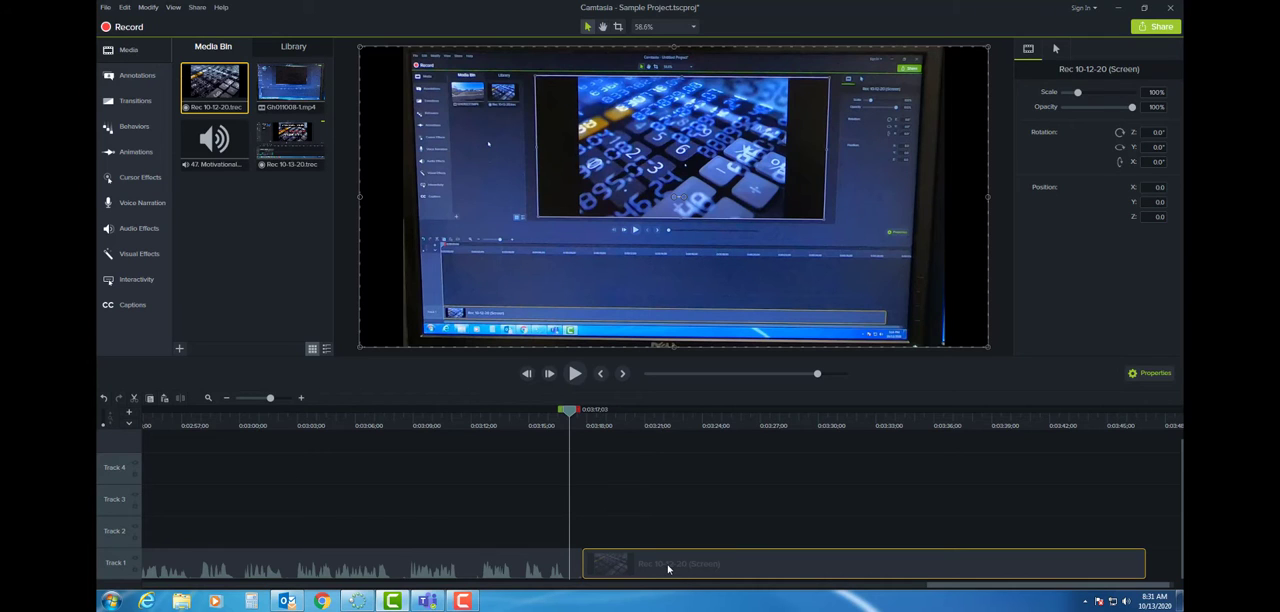
{"action": "left_click_drag", "start_coordinate": [657, 568], "coordinate": [657, 568]}
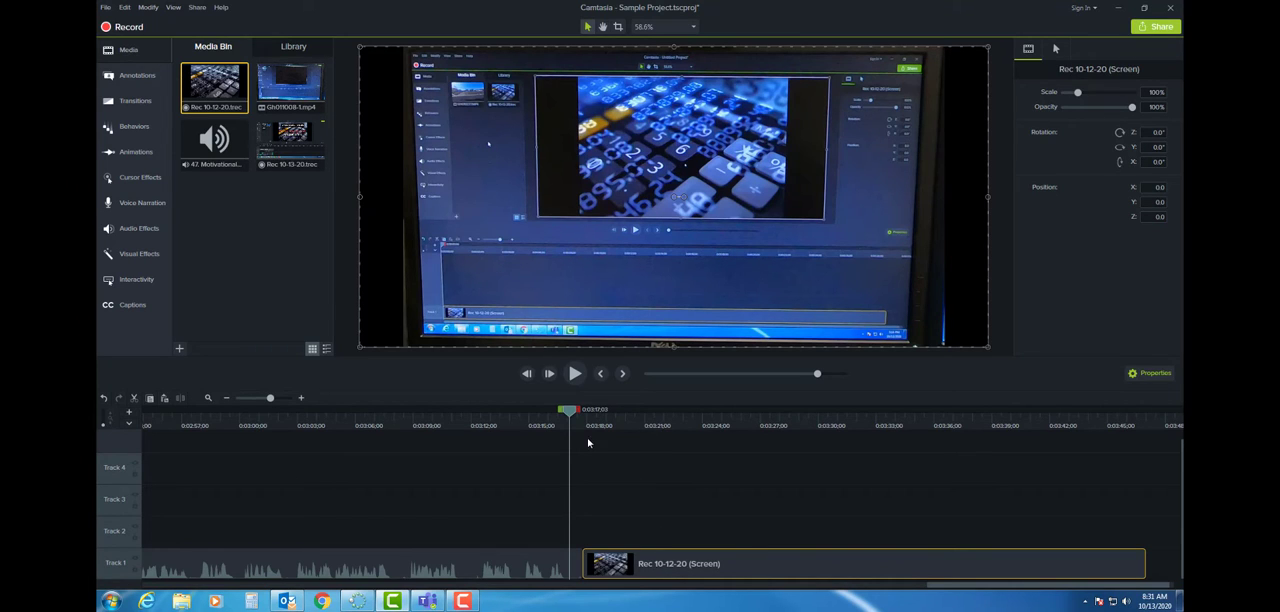
- Split the calculator recording on Track 1 at 0:03:21;29 and delete the part before the cut
{"action": "left_click", "coordinate": [576, 373]}
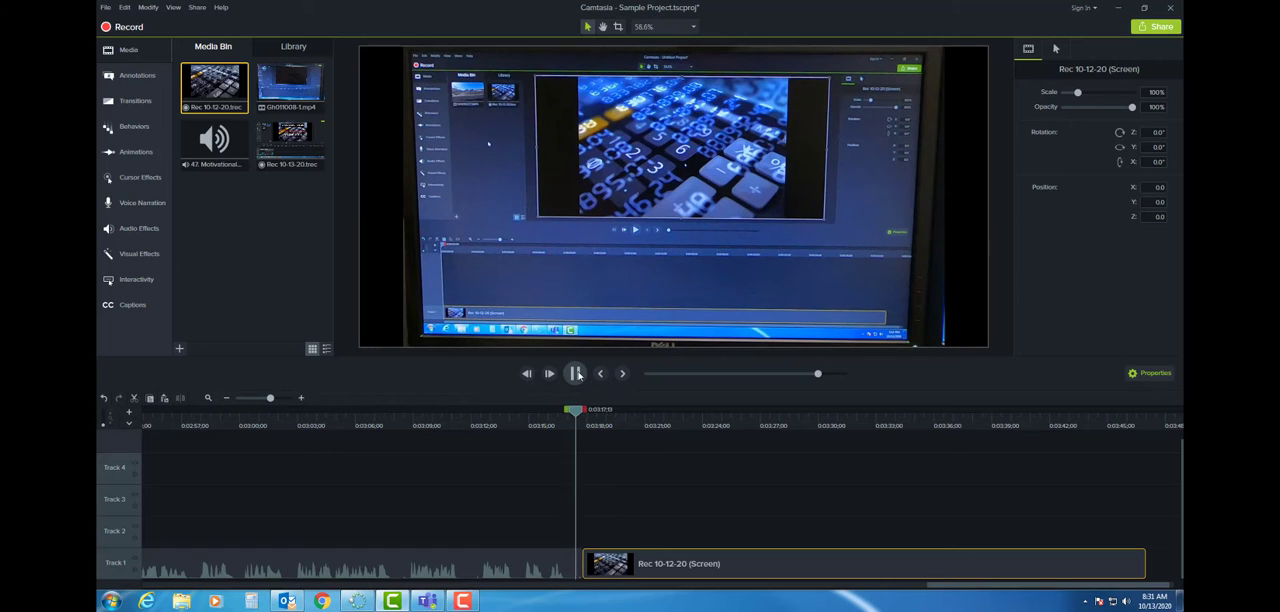
{"action": "left_click", "coordinate": [577, 374]}
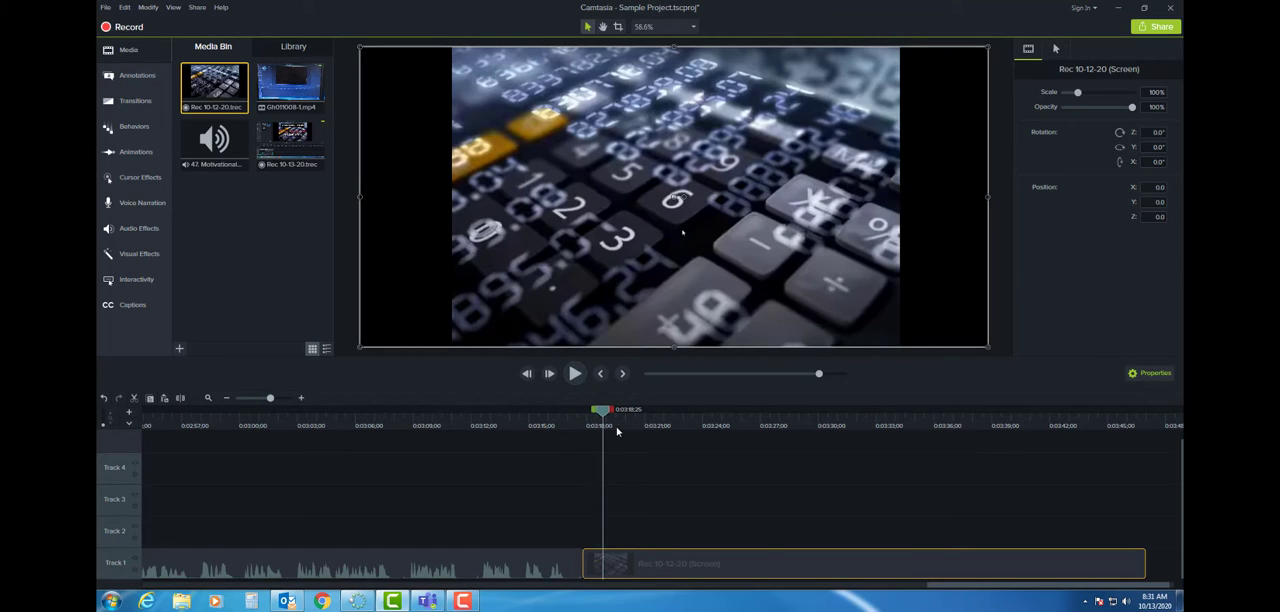
{"action": "left_click_drag", "start_coordinate": [602, 417], "coordinate": [663, 419]}
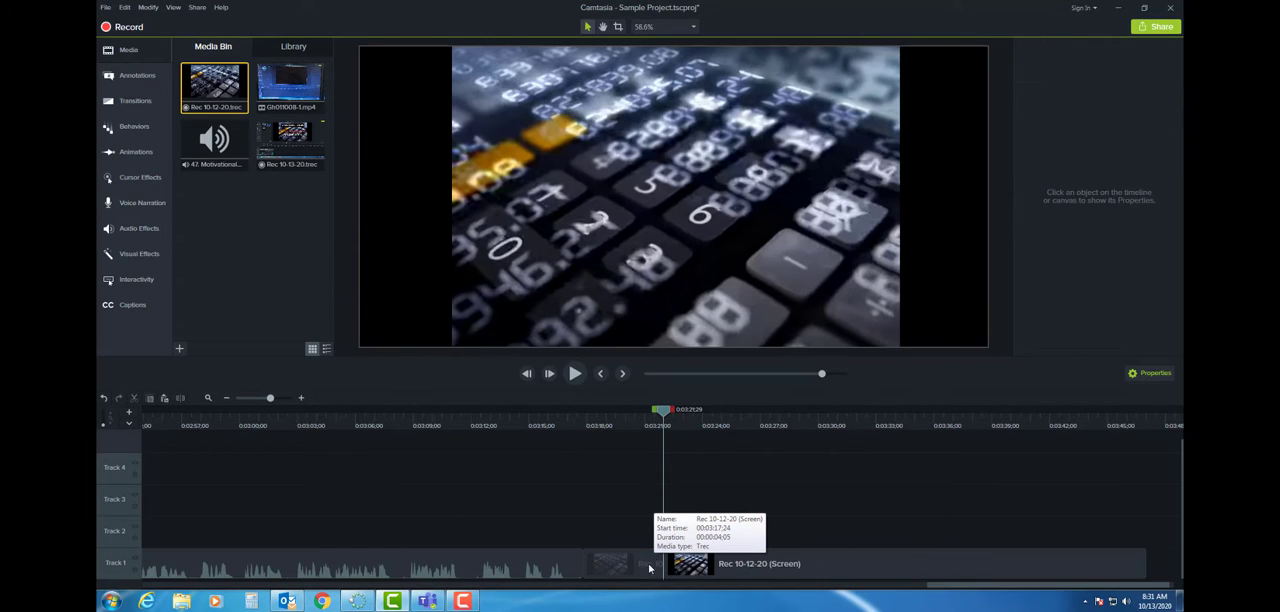
{"action": "key", "text": "s"}
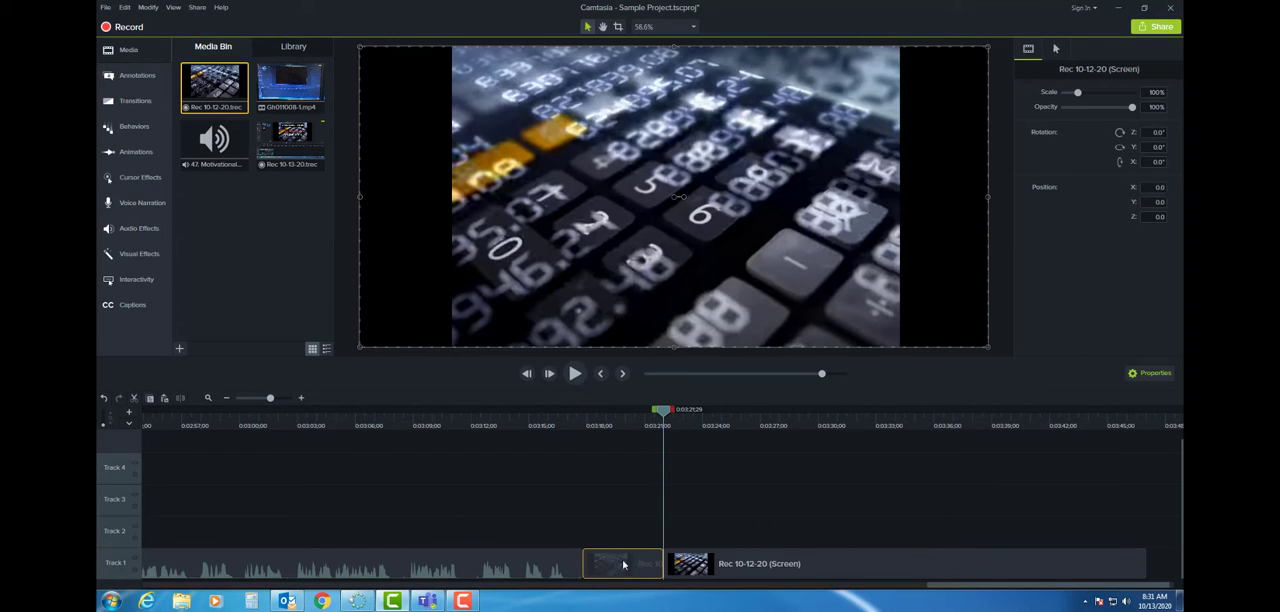
{"action": "key", "text": "Delete"}
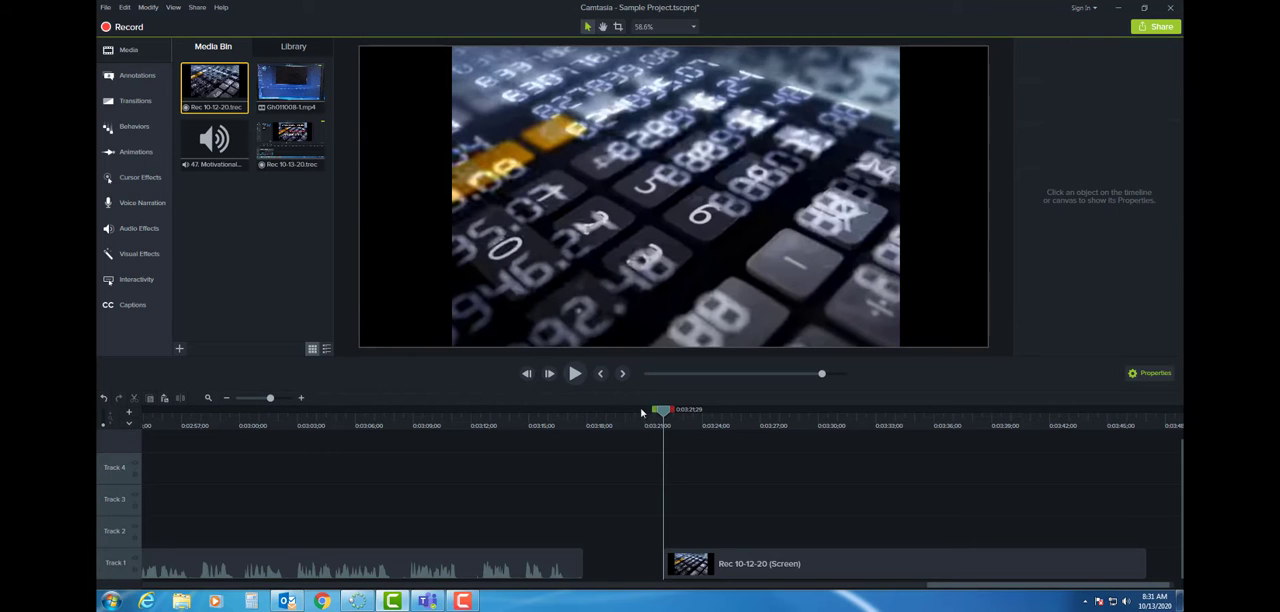
- Play through the remaining recording, split it at 0:03:31;08 and delete the part after the cut
{"action": "left_click", "coordinate": [575, 373]}
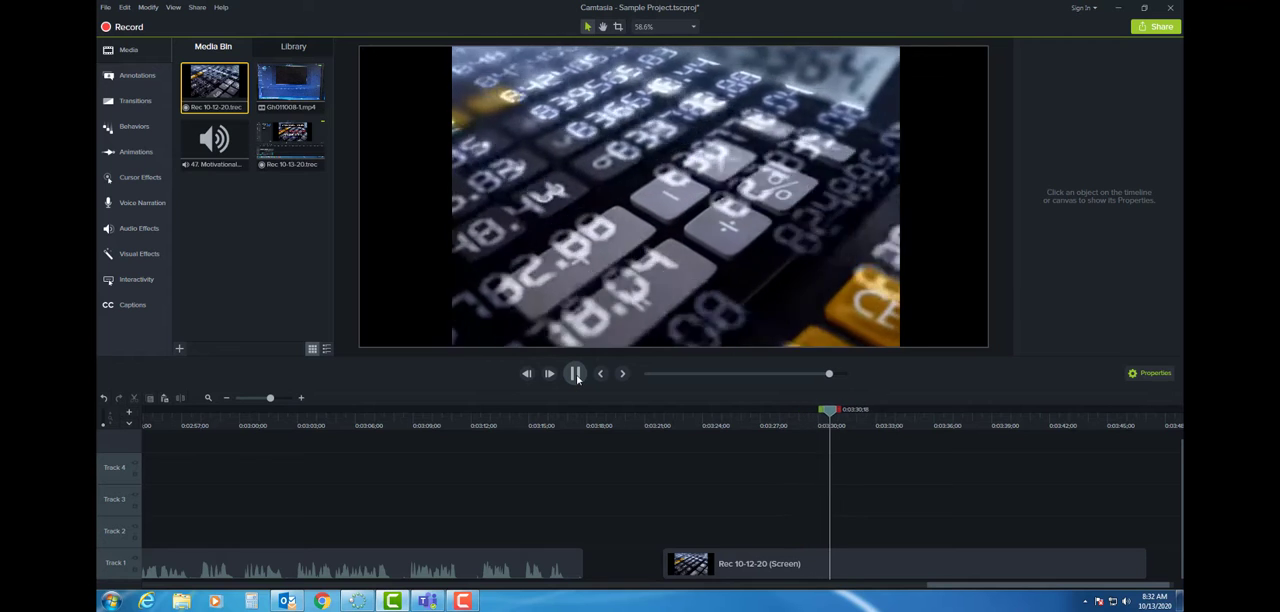
{"action": "left_click", "coordinate": [576, 376]}
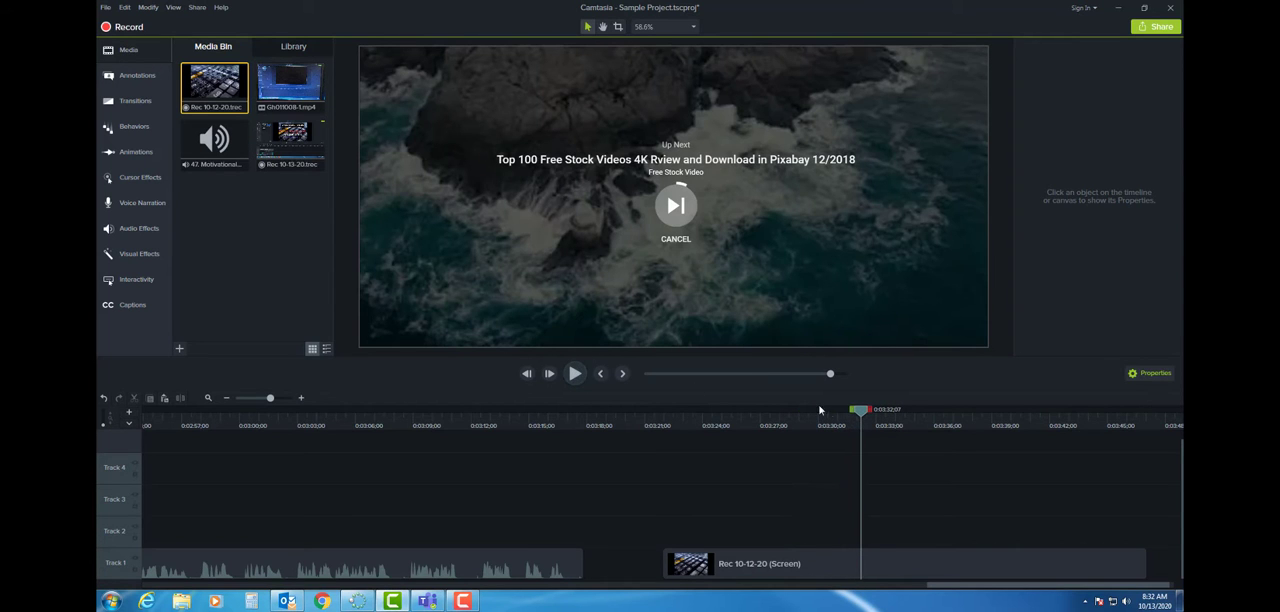
{"action": "left_click_drag", "start_coordinate": [860, 414], "coordinate": [842, 414]}
{"action": "left_click", "coordinate": [878, 572]}
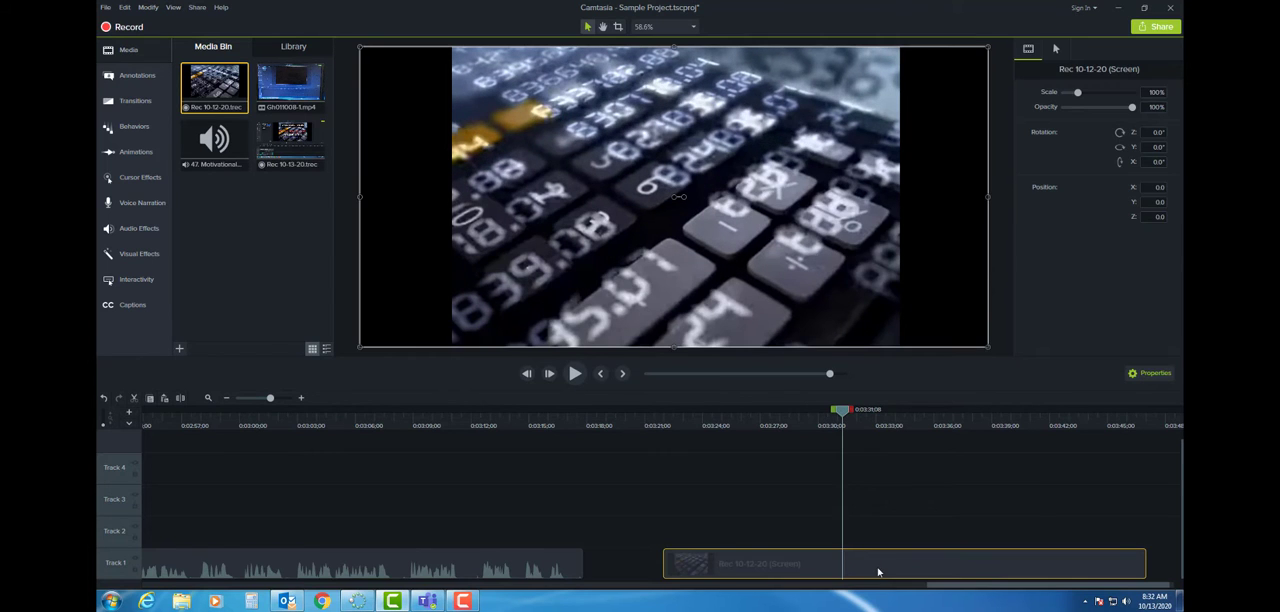
{"action": "key", "text": "s"}
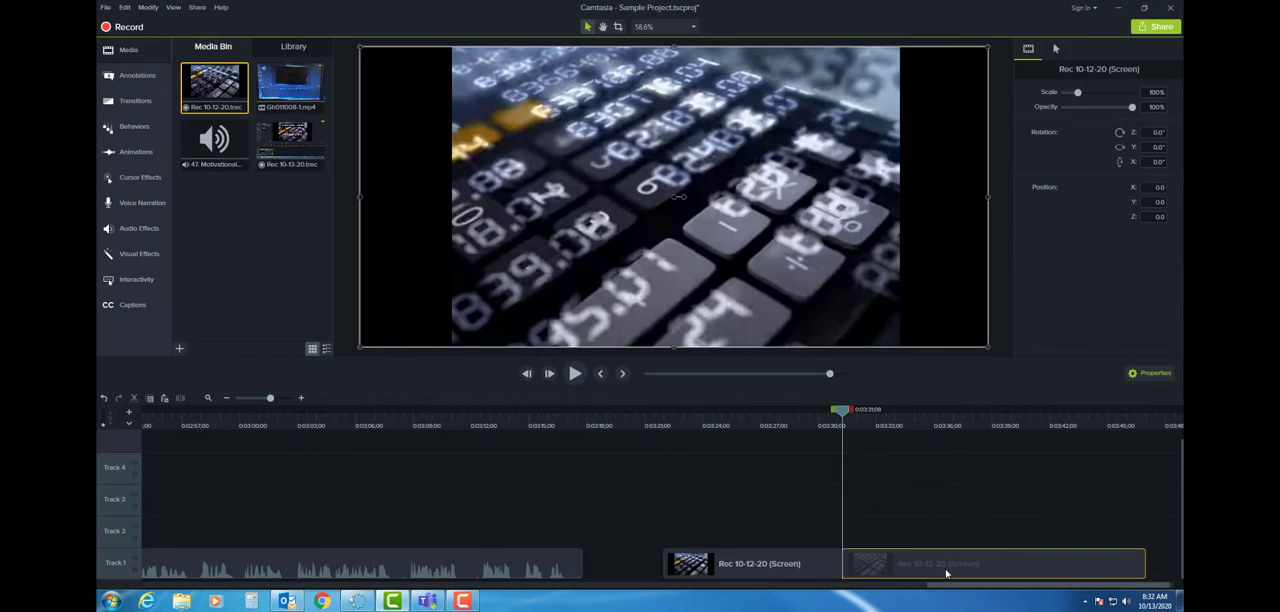
{"action": "key", "text": "Delete"}
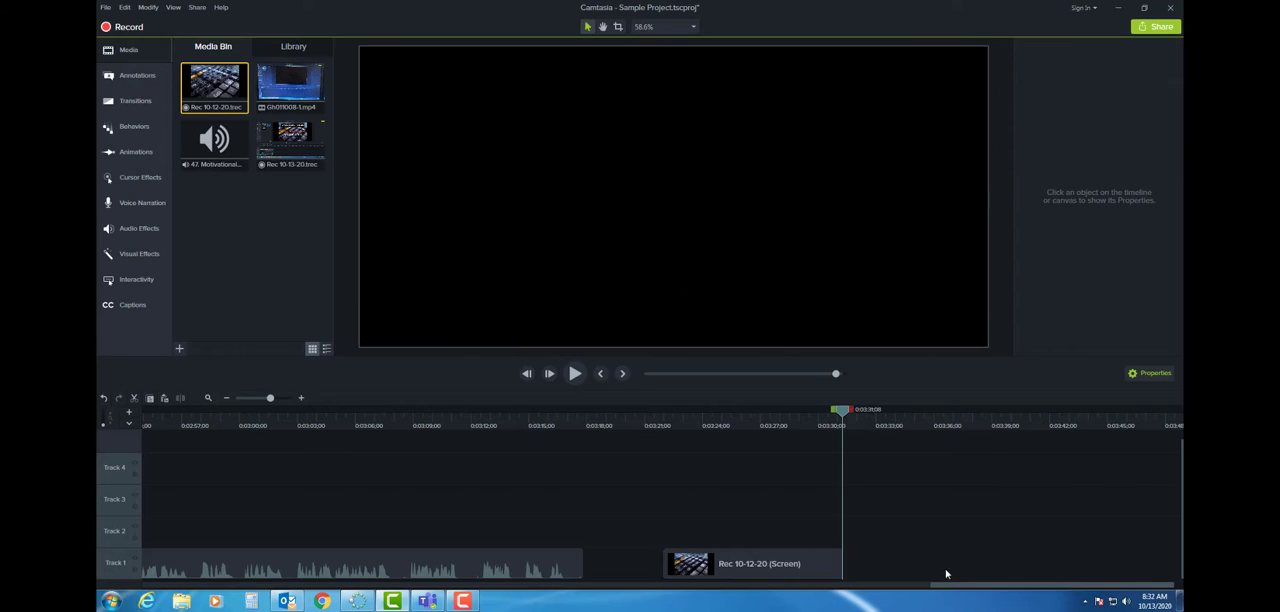
- Close the gap on Track 1 by moving the trimmed calculator clip against the end of the preceding clip
{"action": "left_click_drag", "start_coordinate": [841, 416], "coordinate": [700, 450]}
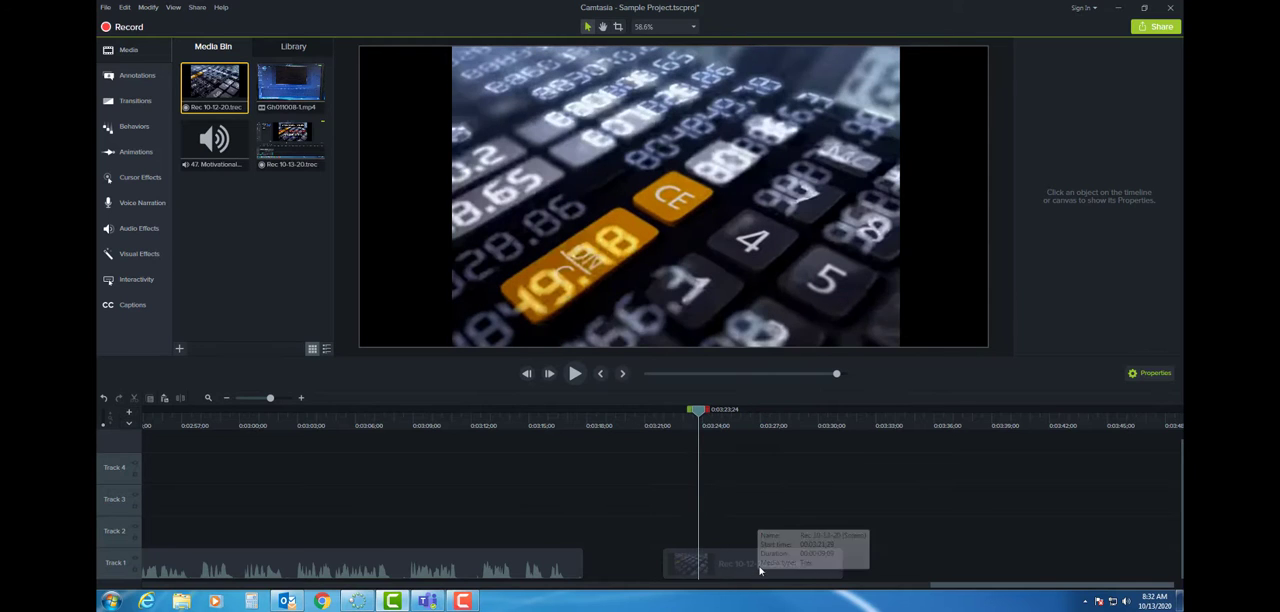
{"action": "left_click_drag", "start_coordinate": [741, 573], "coordinate": [664, 576]}
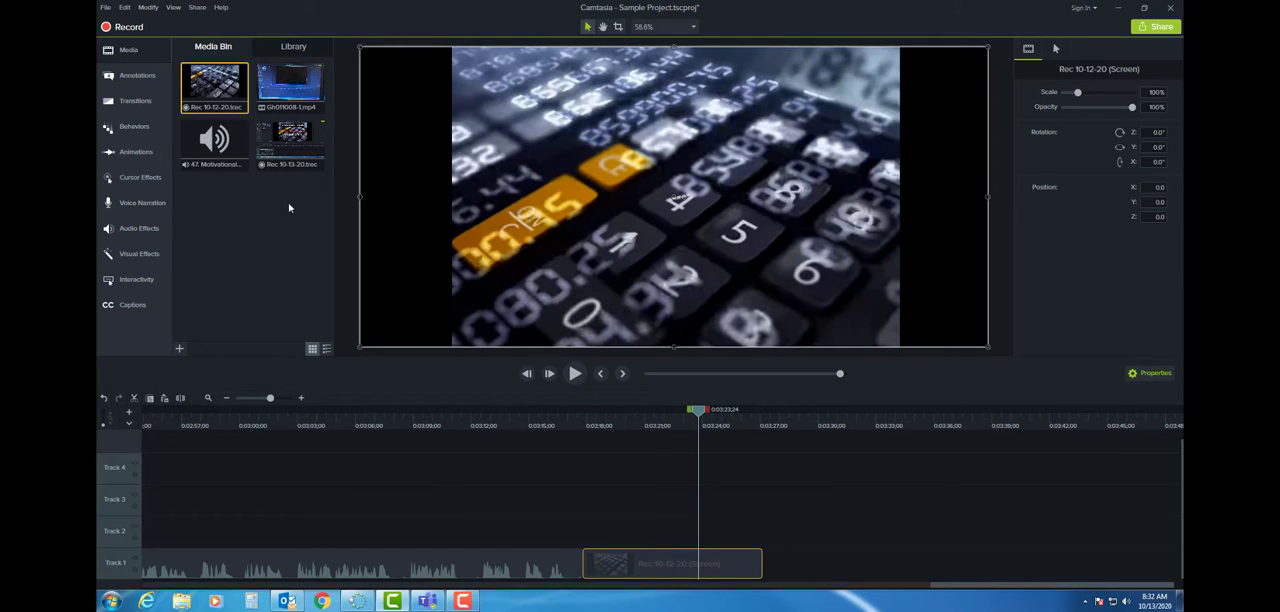
- Open the callout annotations, look through the available styles and show the Basic set
{"action": "left_click", "coordinate": [136, 80]}
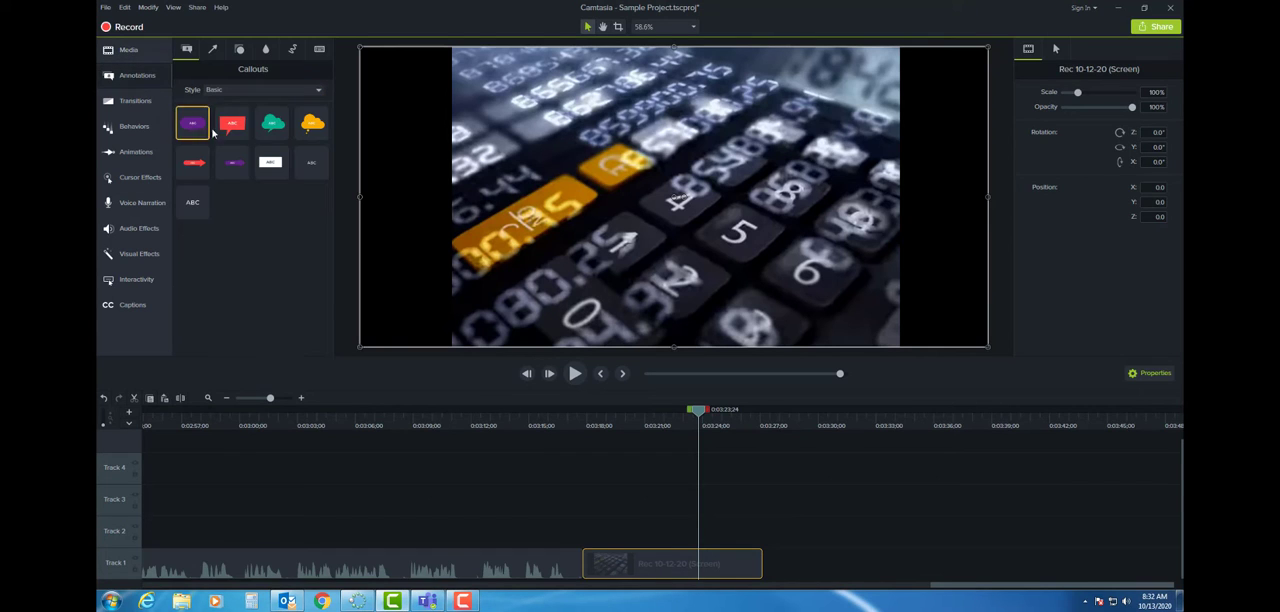
{"action": "left_click", "coordinate": [318, 90]}
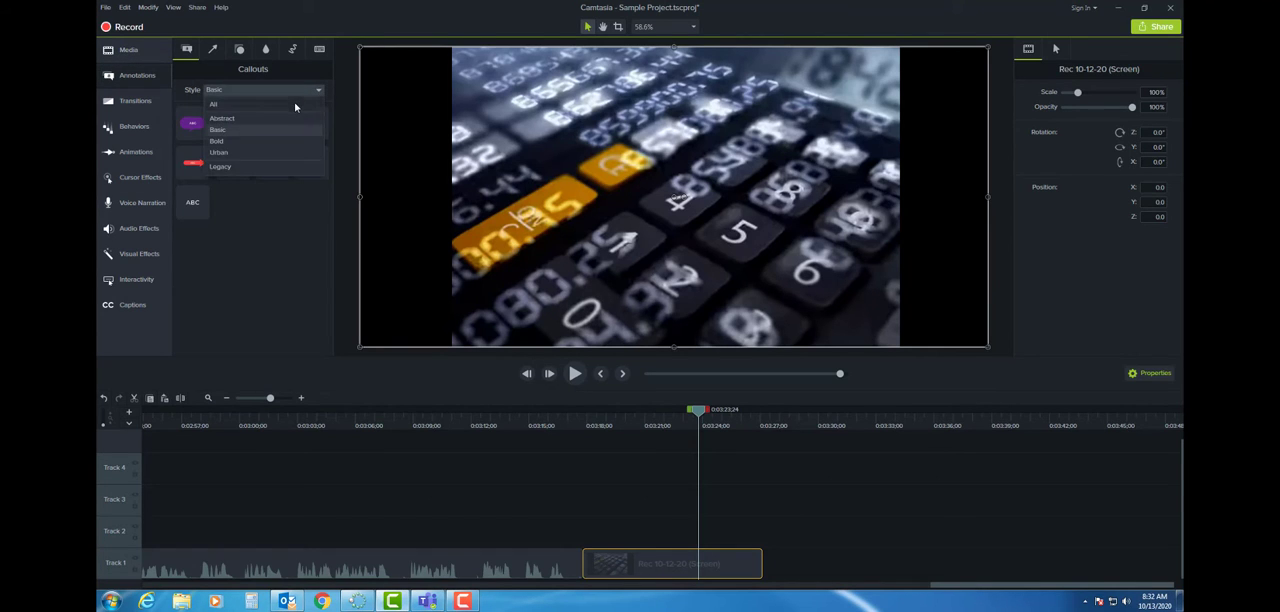
{"action": "left_click", "coordinate": [295, 105]}
{"action": "left_click", "coordinate": [319, 92]}
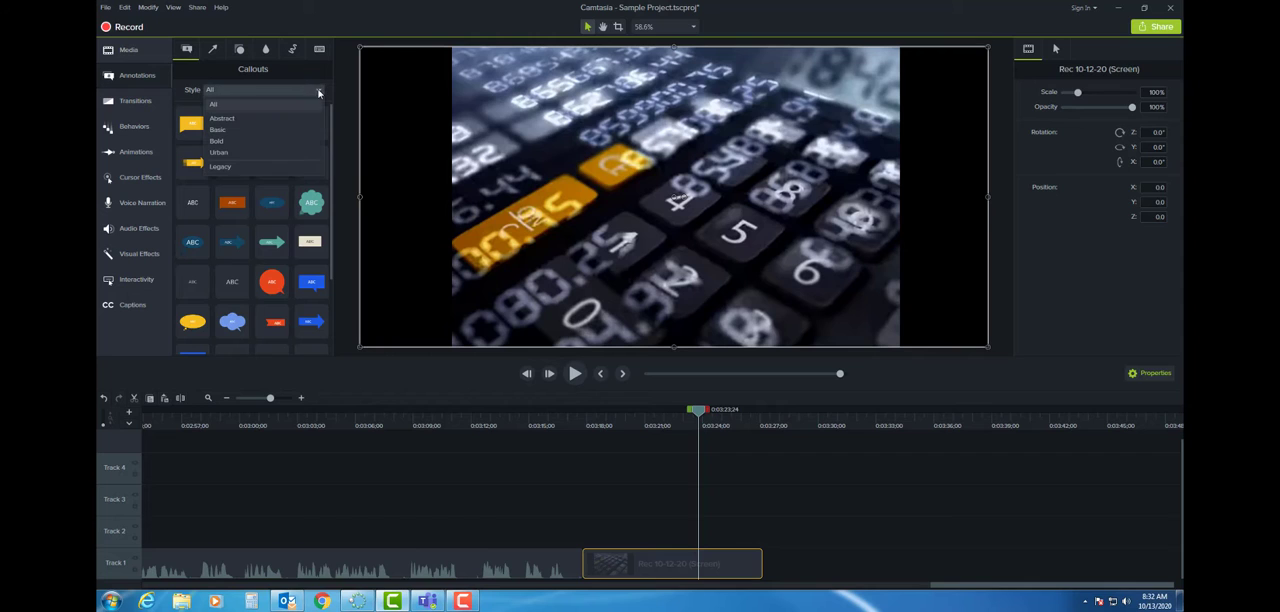
{"action": "left_click", "coordinate": [269, 129]}
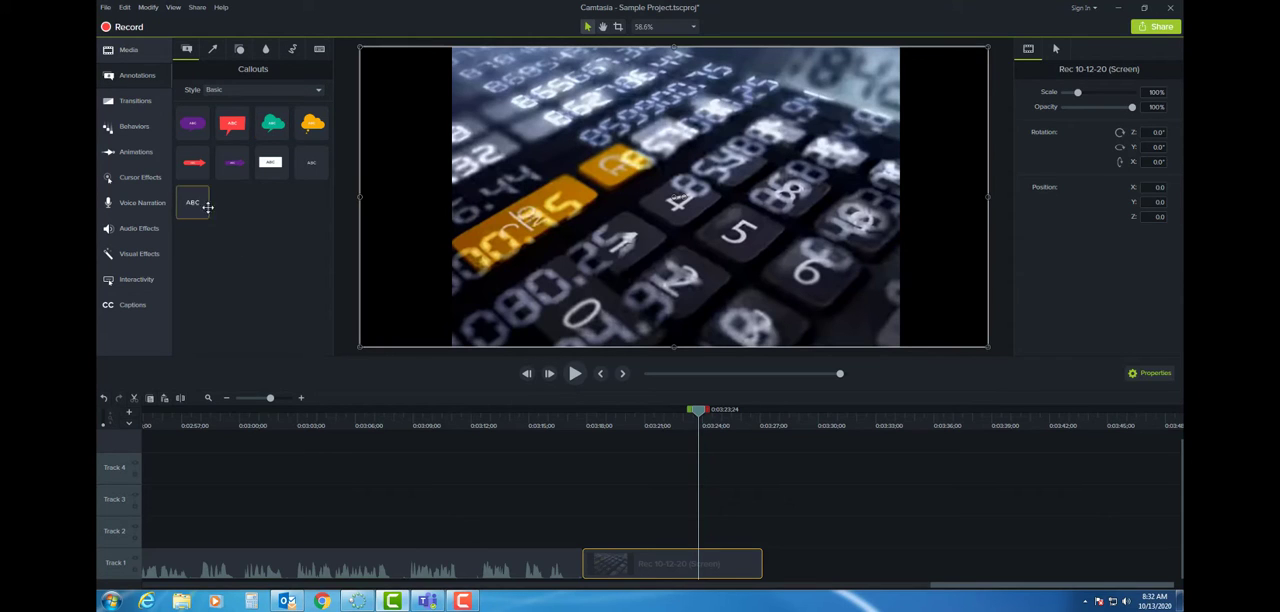
{"action": "left_click_drag", "start_coordinate": [193, 204], "coordinate": [675, 552]}
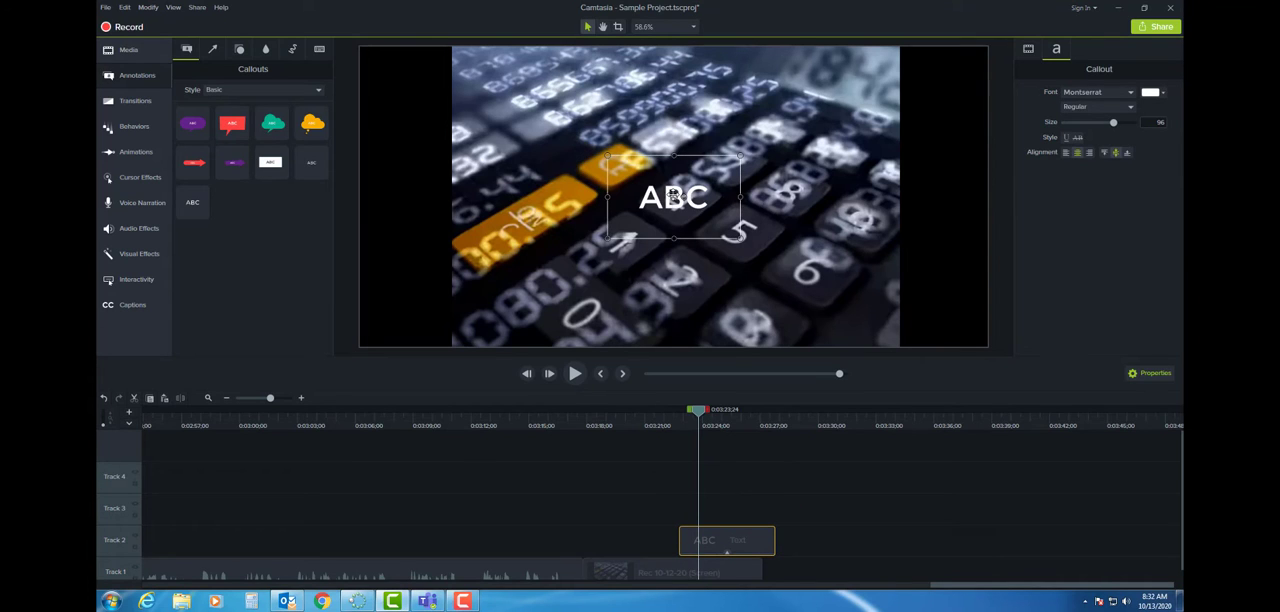
{"action": "left_click_drag", "start_coordinate": [669, 215], "coordinate": [676, 119]}
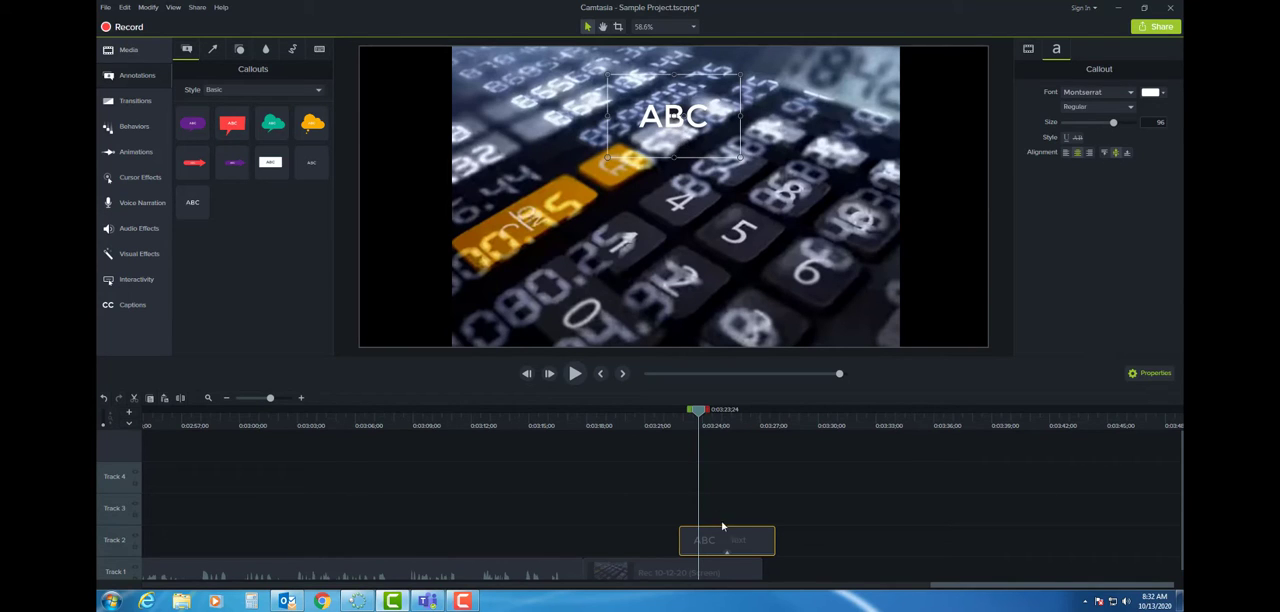
{"action": "key", "text": "Delete"}
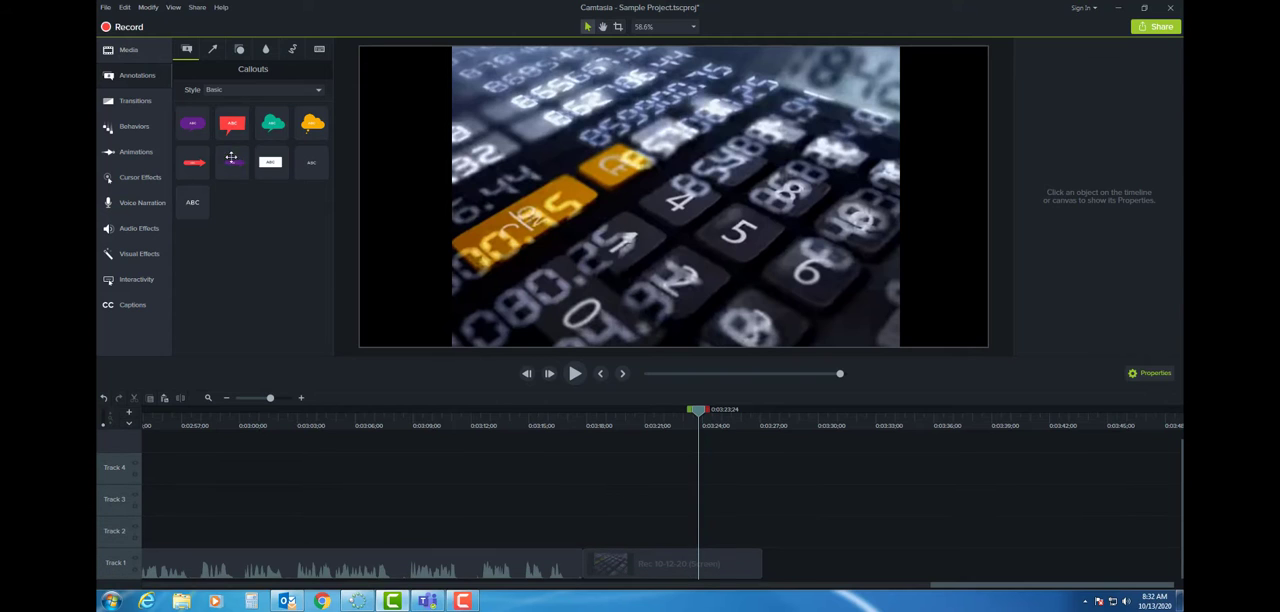
- Add the Basic white rectangle callout near the canvas's upper centre on Track 2, and move the playhead to 0:03:24;28
{"action": "left_click_drag", "start_coordinate": [269, 166], "coordinate": [676, 117]}
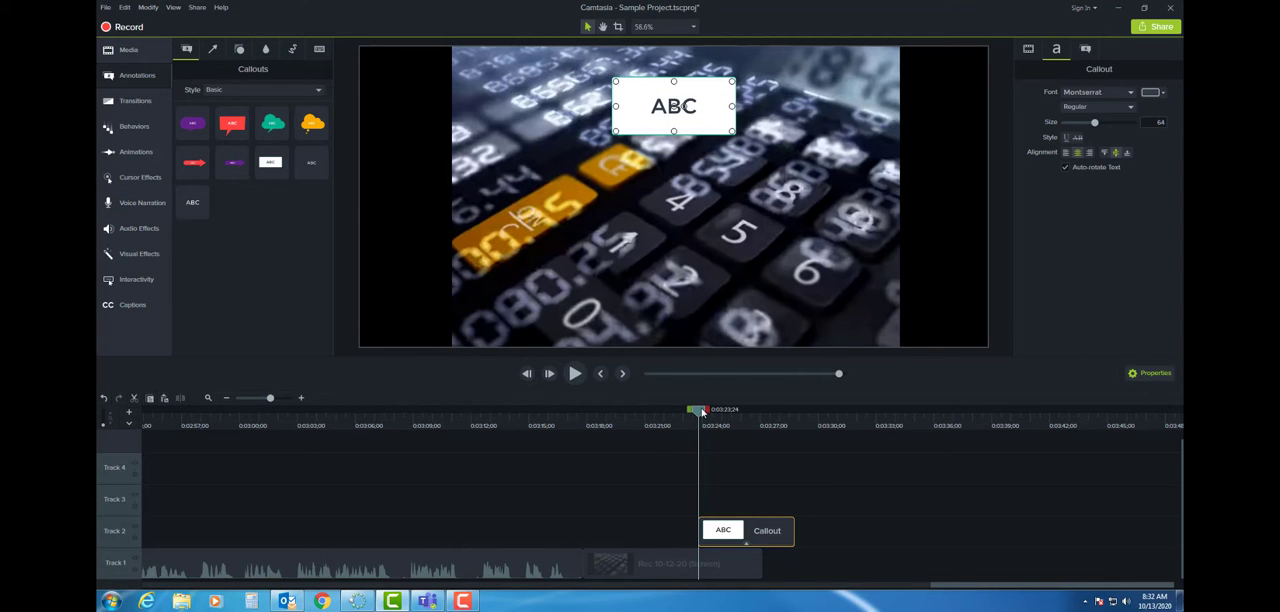
{"action": "mouse_move", "coordinate": [702, 412]}
{"action": "left_mouse_down"}
{"action": "mouse_move", "coordinate": [741, 412]}
{"action": "mouse_move", "coordinate": [722, 414]}
{"action": "left_mouse_up"}
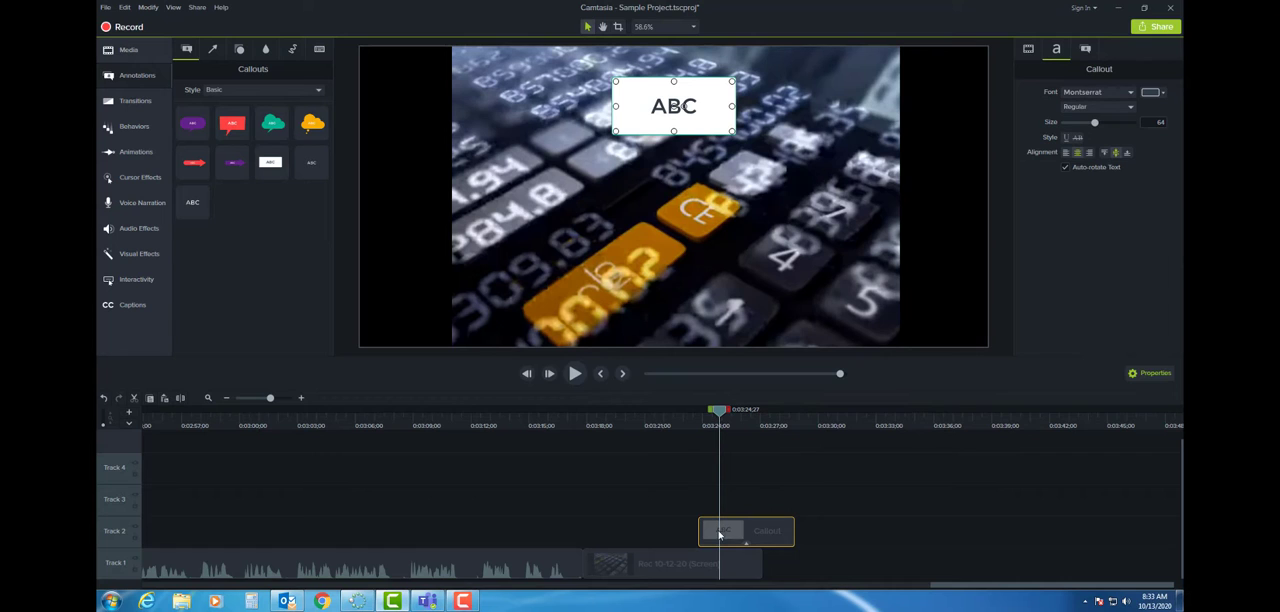
{"action": "left_click", "coordinate": [680, 447]}
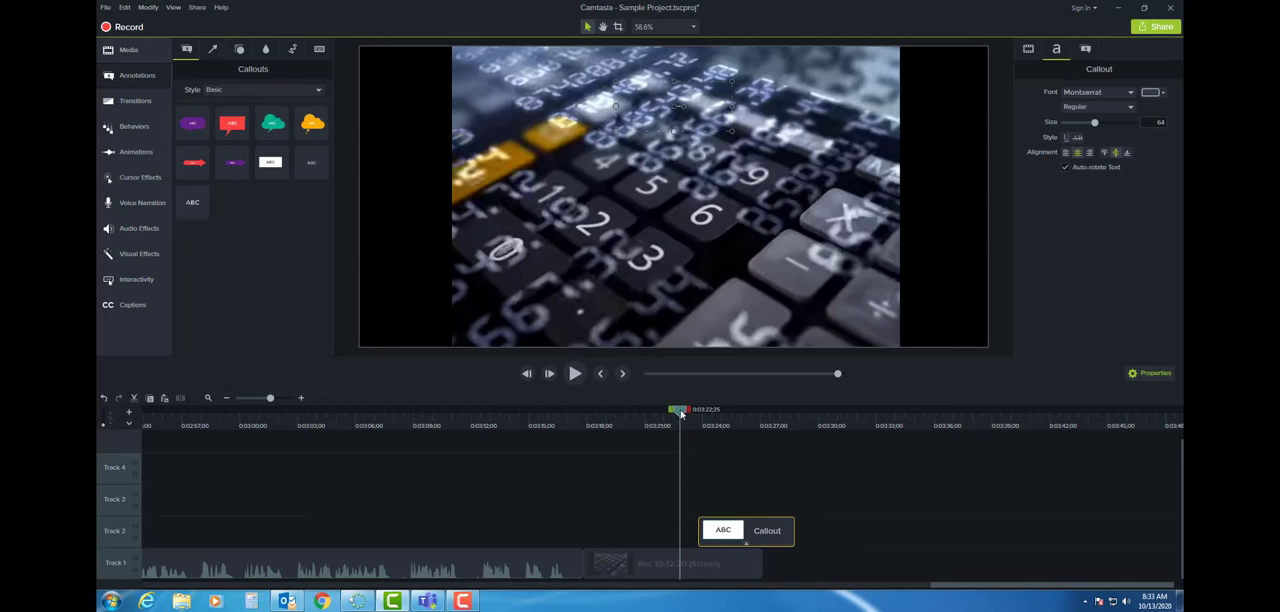
{"action": "left_click_drag", "start_coordinate": [681, 414], "coordinate": [722, 414]}
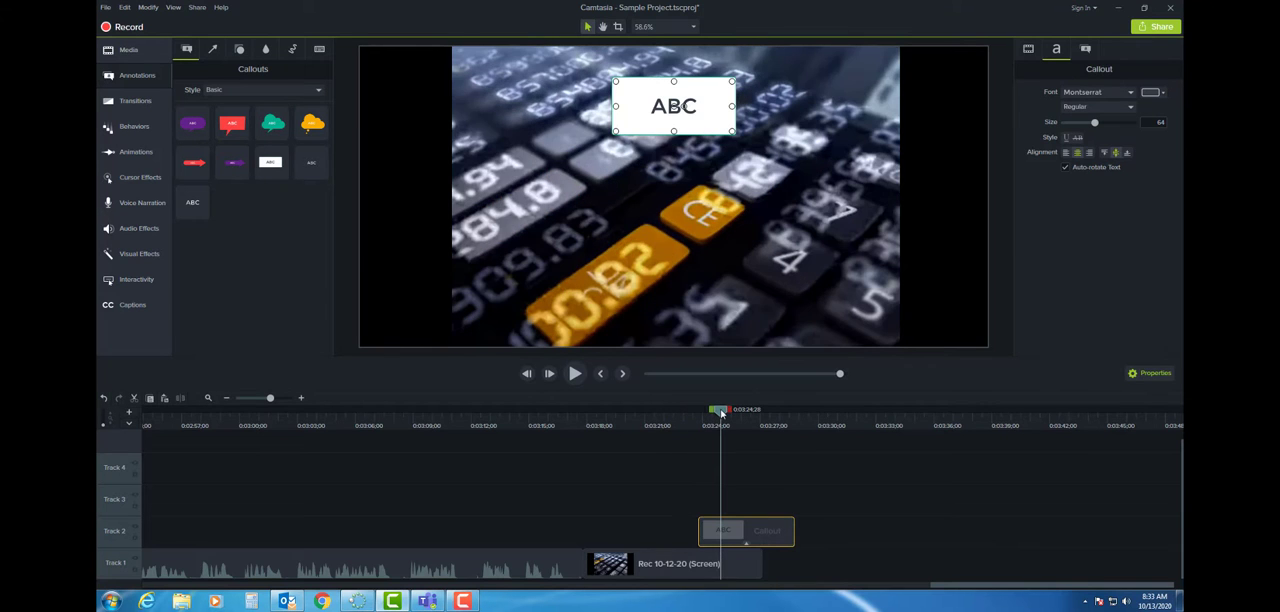
- Replace the rectangle callout's placeholder text with "Advanced Camtasia"
{"action": "double_click", "coordinate": [697, 108]}
{"action": "type", "text": "Advance"}
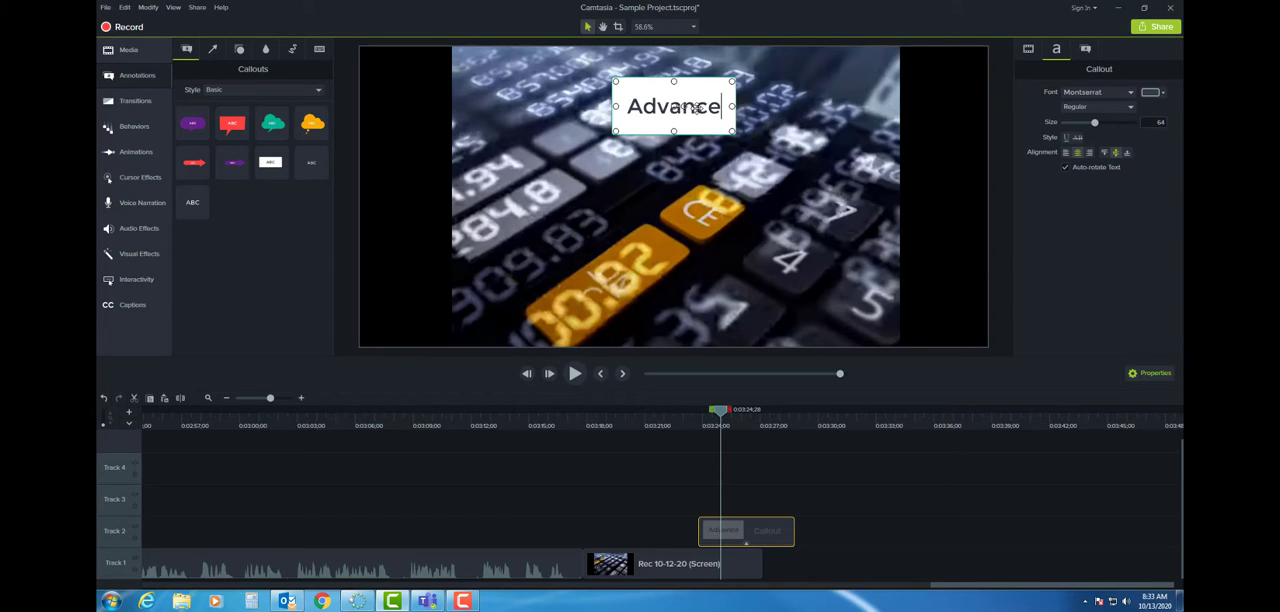
{"action": "type", "text": "d Camtasia"}
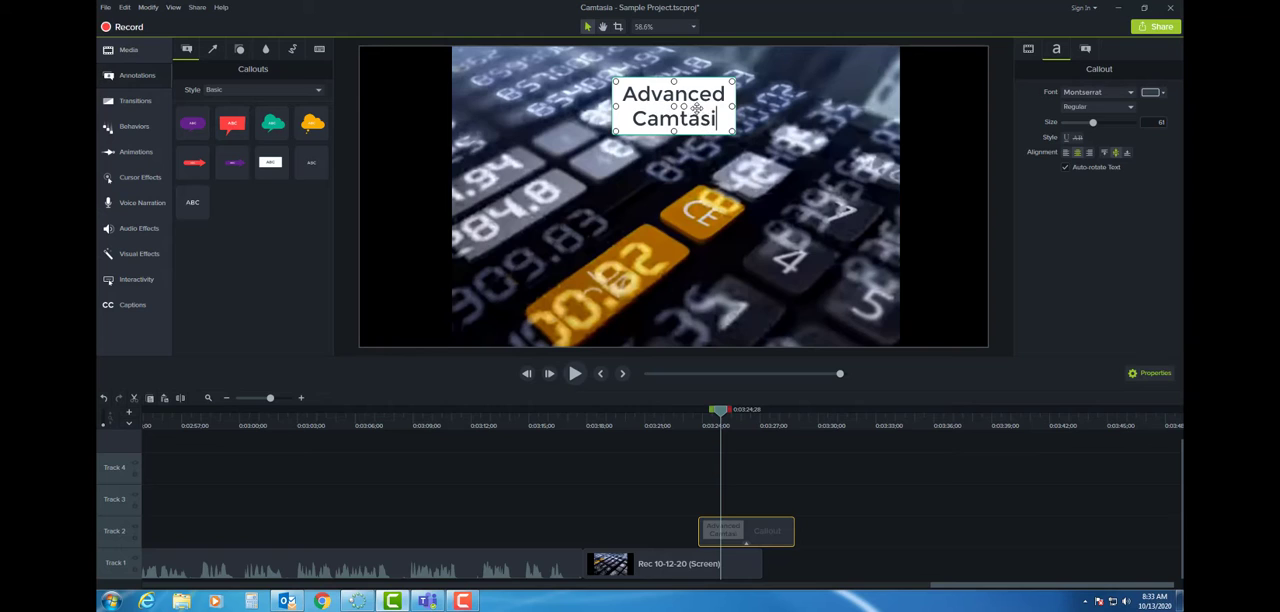
{"action": "left_click", "coordinate": [742, 162]}
- Set the "Advanced Camtasia" callout's text colour to white and its solid fill to black
{"action": "left_click", "coordinate": [722, 121]}
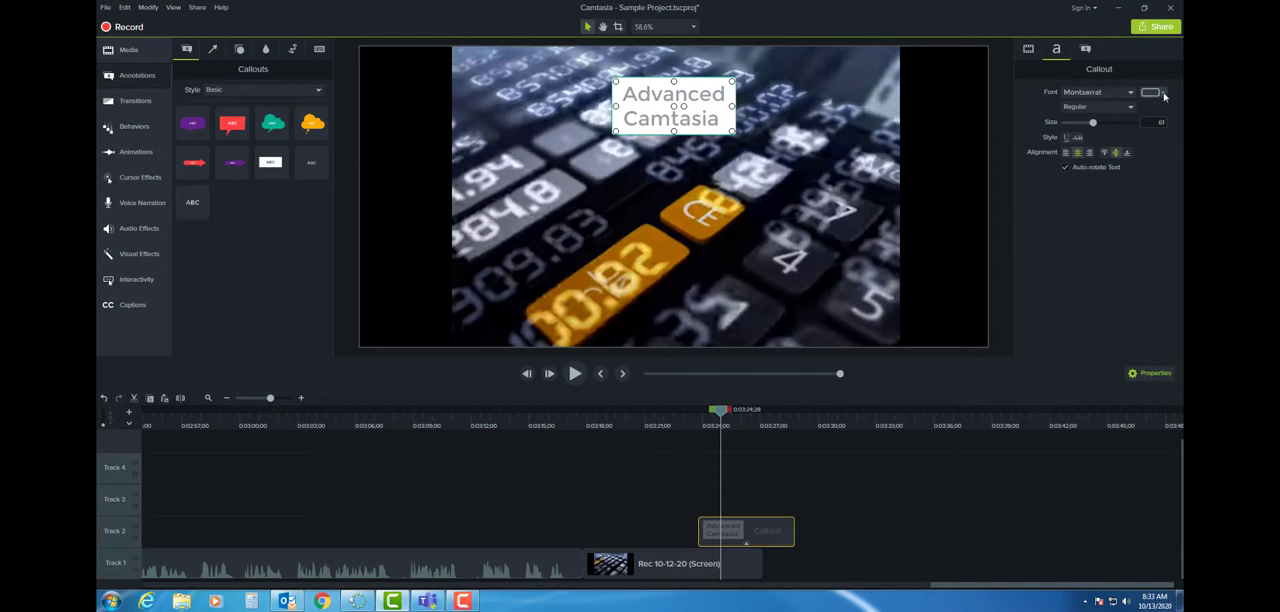
{"action": "left_click", "coordinate": [1163, 93]}
{"action": "left_click", "coordinate": [1076, 120]}
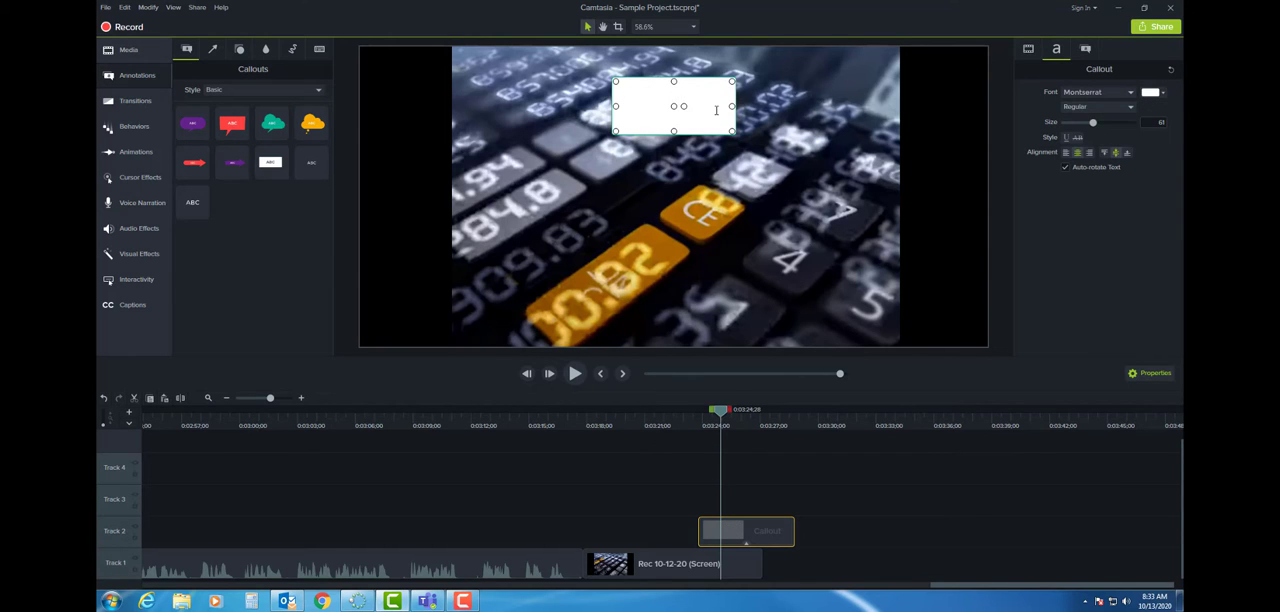
{"action": "left_click", "coordinate": [1086, 50]}
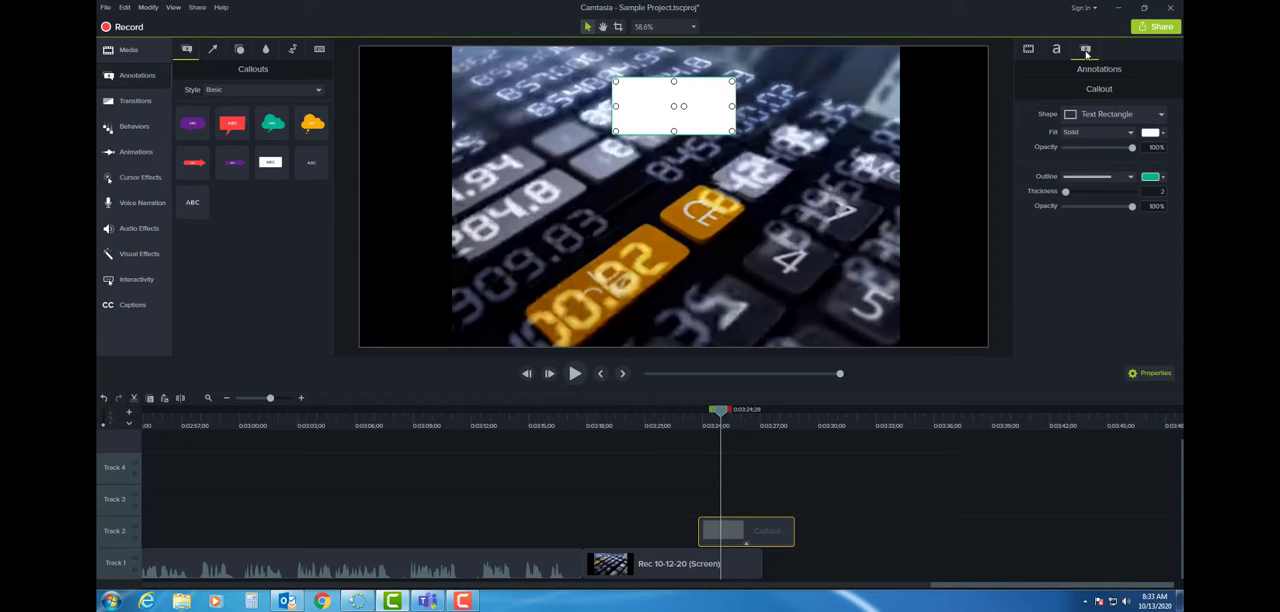
{"action": "left_click", "coordinate": [1163, 133]}
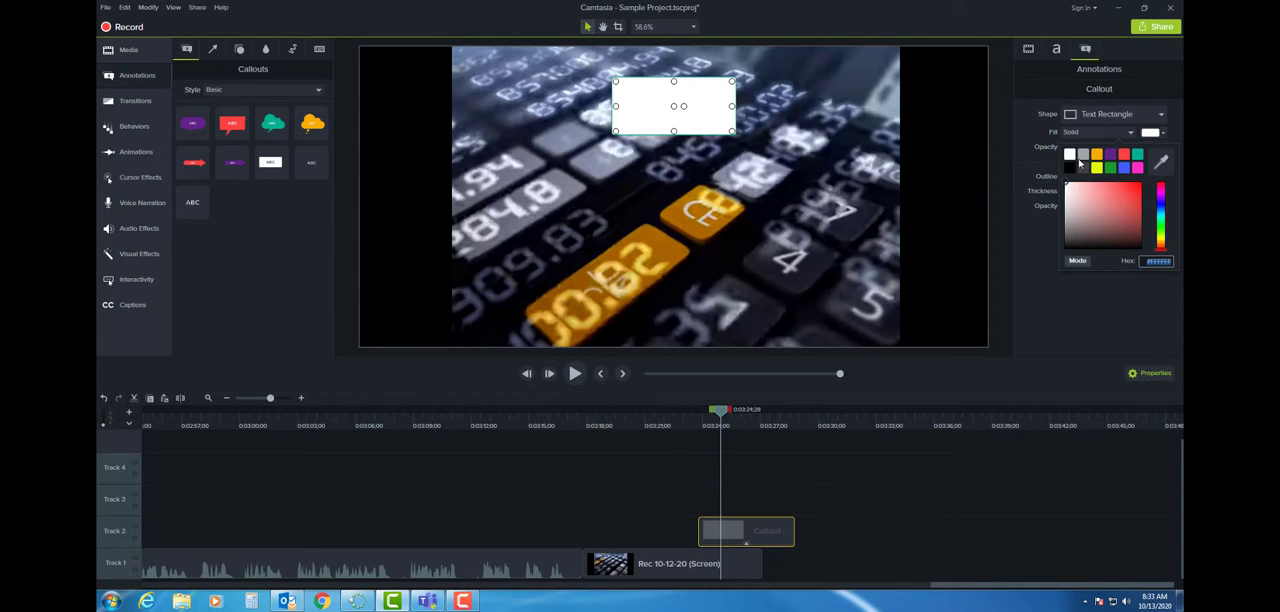
{"action": "left_click", "coordinate": [1078, 165]}
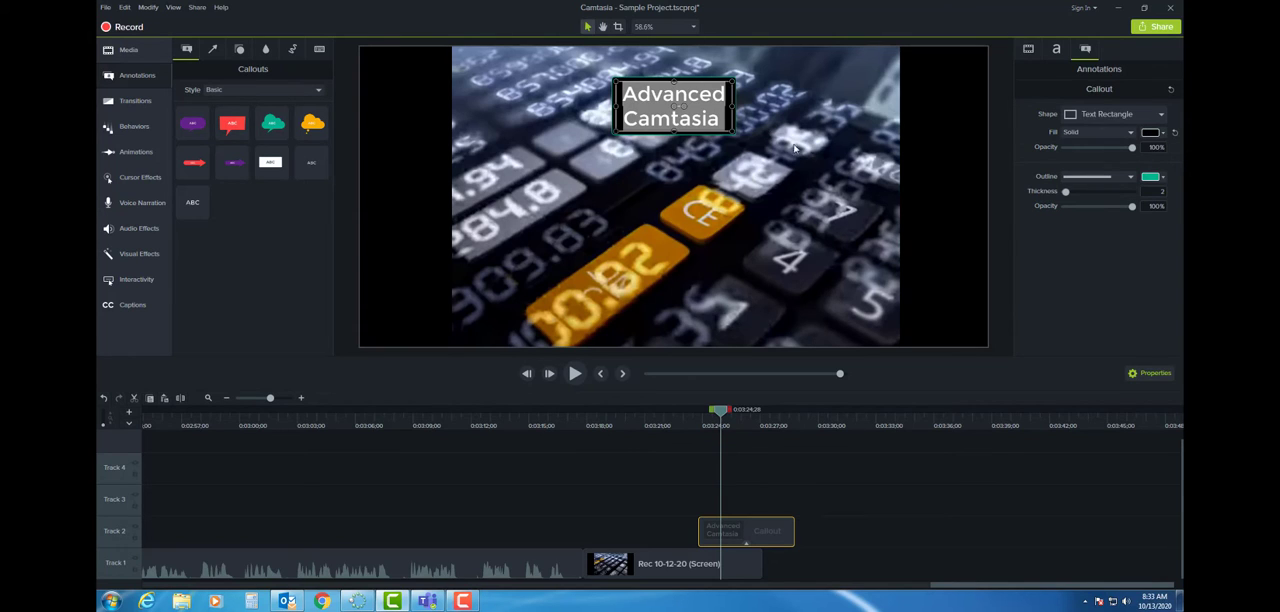
- Try a black outline on the callout, and set the outline colour to white instead
{"action": "left_click", "coordinate": [1160, 178]}
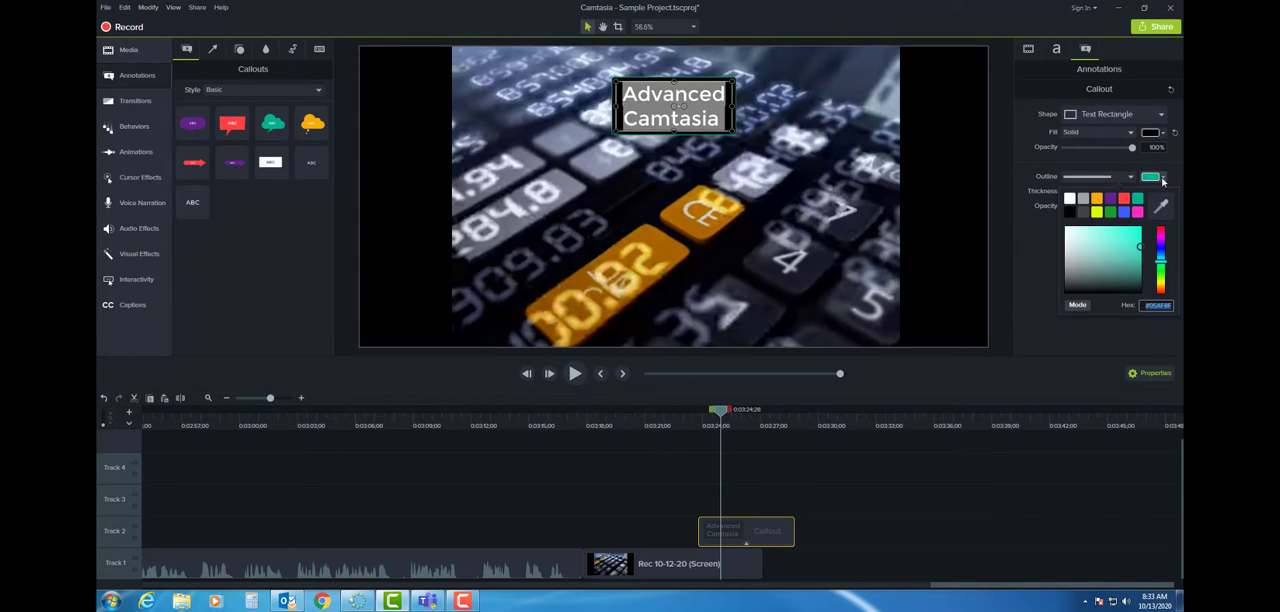
{"action": "left_click", "coordinate": [1071, 213]}
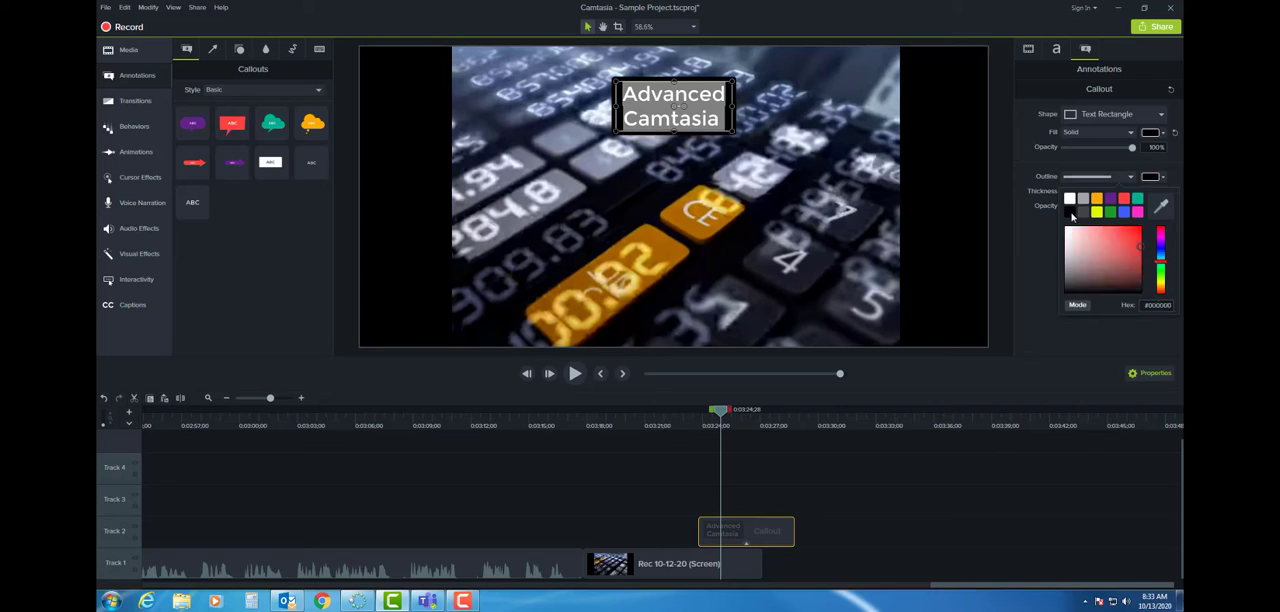
{"action": "left_click", "coordinate": [1163, 178]}
{"action": "left_click", "coordinate": [1070, 199]}
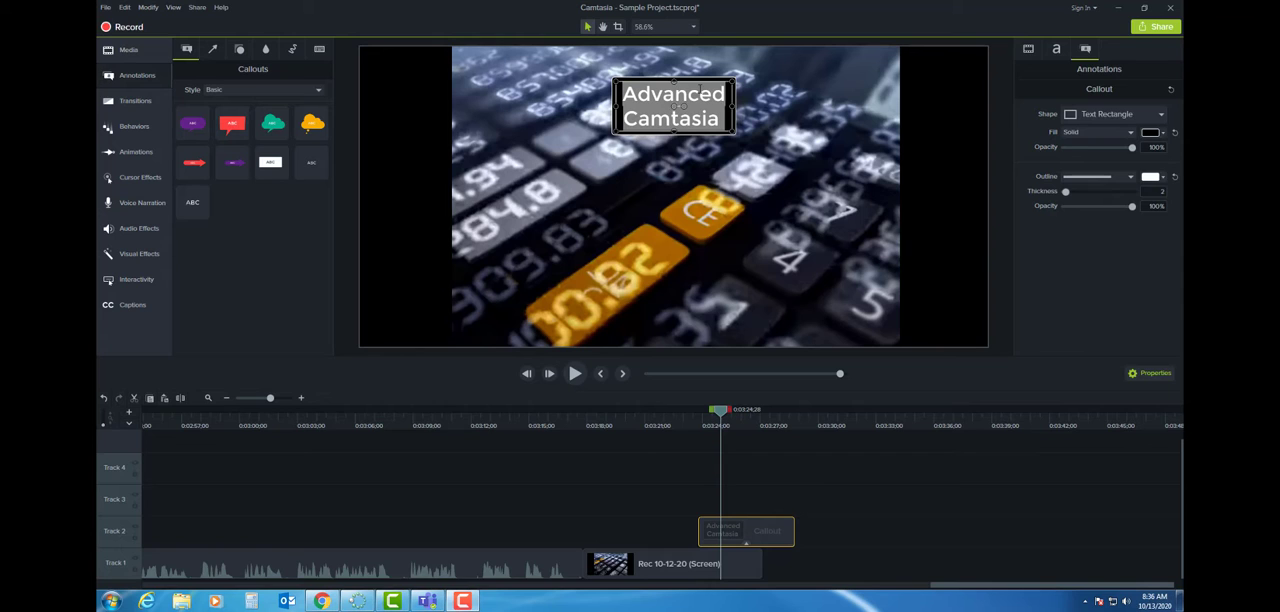
- Enlarge the "Advanced Camtasia" callout slightly and try a text size of 150
{"action": "left_click", "coordinate": [682, 104]}
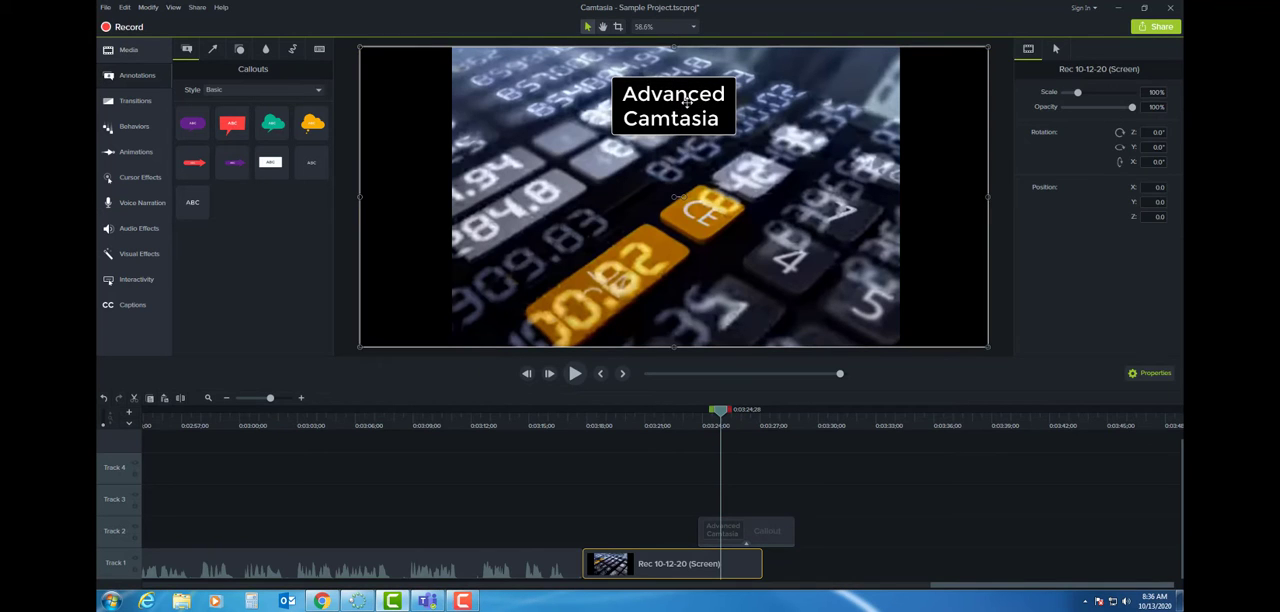
{"action": "left_click_drag", "start_coordinate": [686, 101], "coordinate": [764, 82]}
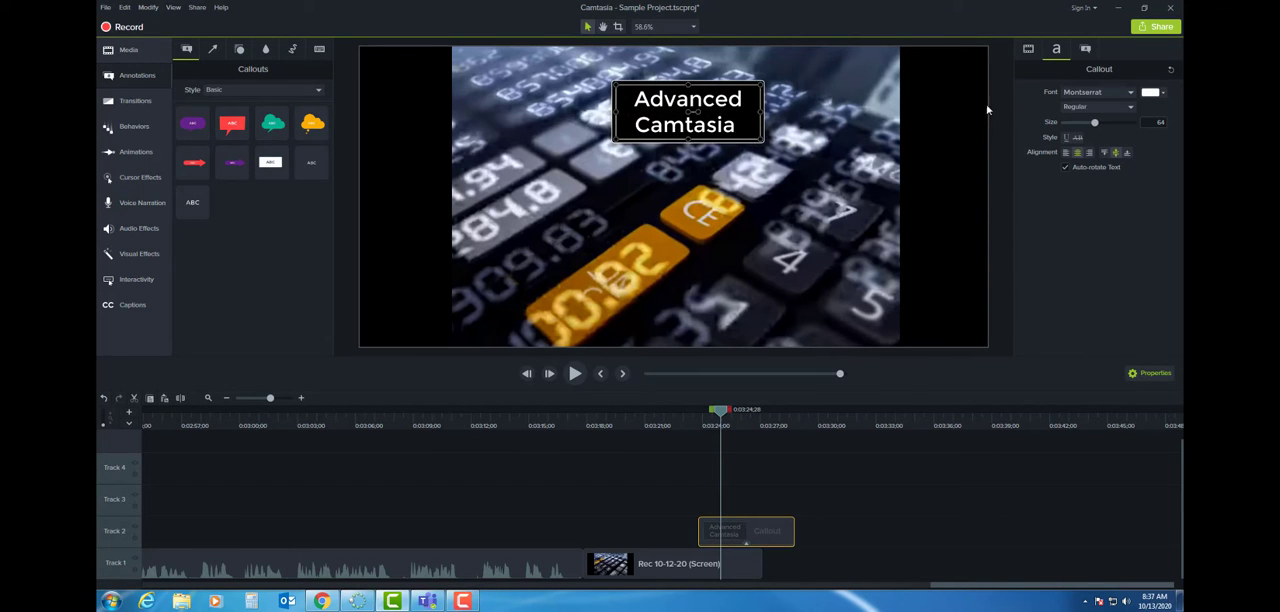
{"action": "left_click_drag", "start_coordinate": [1095, 123], "coordinate": [1131, 123]}
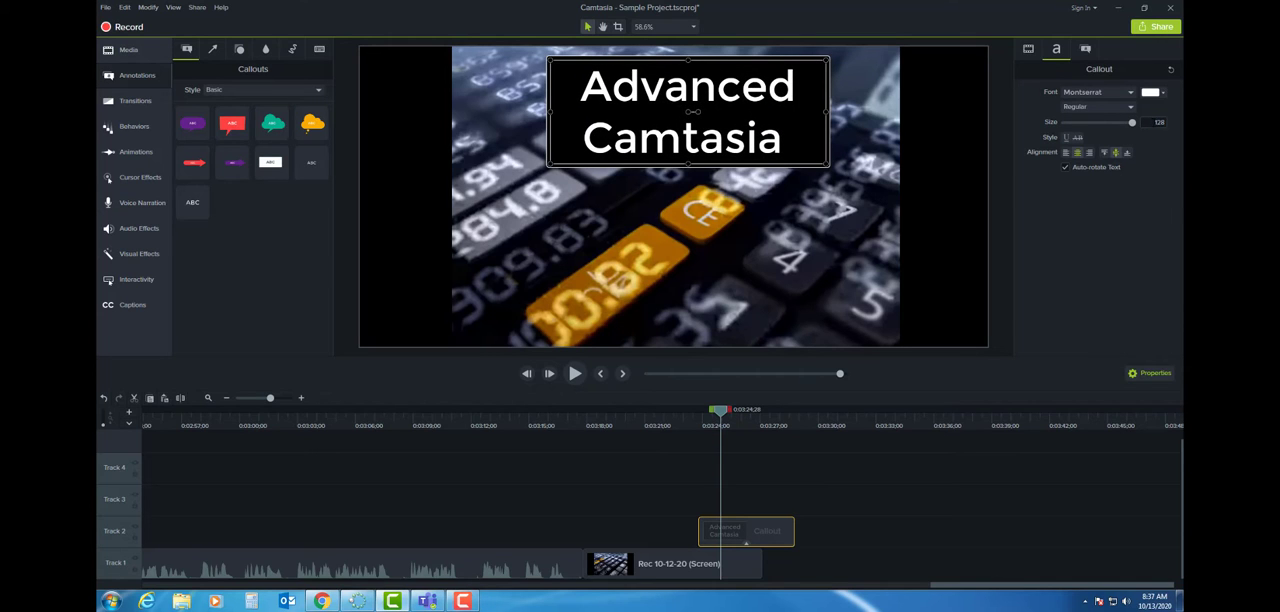
{"action": "double_click", "coordinate": [1158, 122]}
{"action": "type", "text": "150"}
{"action": "key", "text": "Return"}
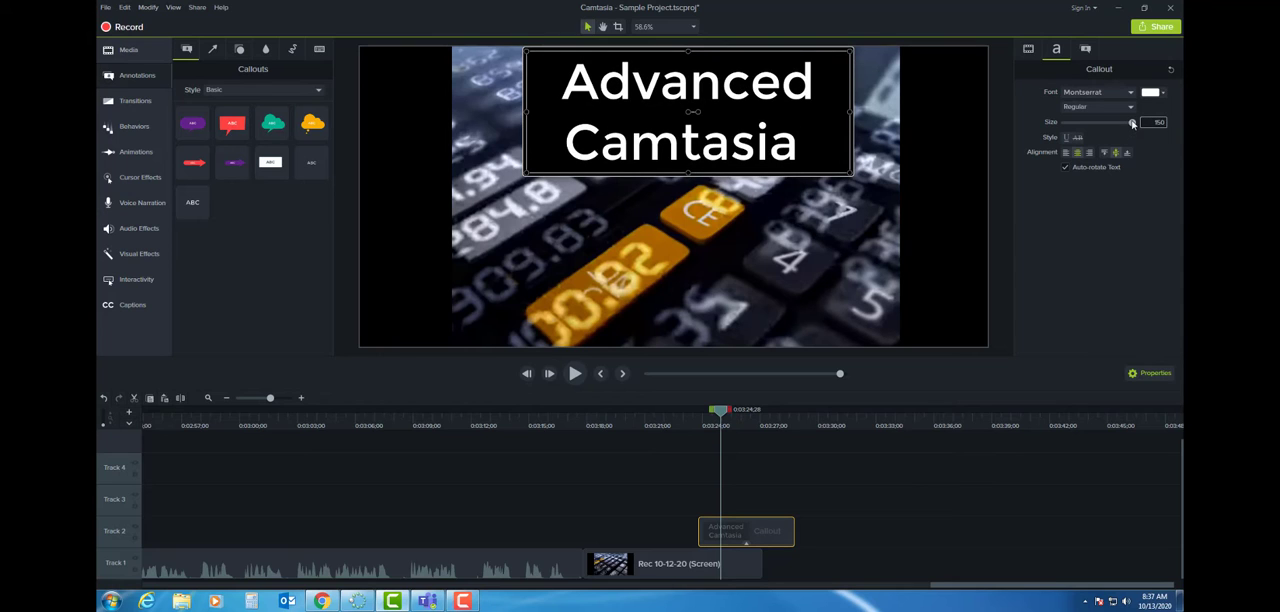
- Reduce the callout's text size to 58, and resize the box to sit centred in the upper part of the canvas
{"action": "left_click_drag", "start_coordinate": [1132, 123], "coordinate": [1091, 123]}
{"action": "left_click_drag", "start_coordinate": [851, 173], "coordinate": [714, 106]}
{"action": "mouse_move", "coordinate": [627, 77]}
{"action": "left_mouse_down"}
{"action": "mouse_move", "coordinate": [676, 105]}
{"action": "mouse_move", "coordinate": [625, 94]}
{"action": "left_mouse_up"}
- Change the colour of the word "Advanced" in the callout to yellow
{"action": "double_click", "coordinate": [727, 95]}
{"action": "left_click", "coordinate": [723, 94]}
{"action": "left_click", "coordinate": [1153, 92]}
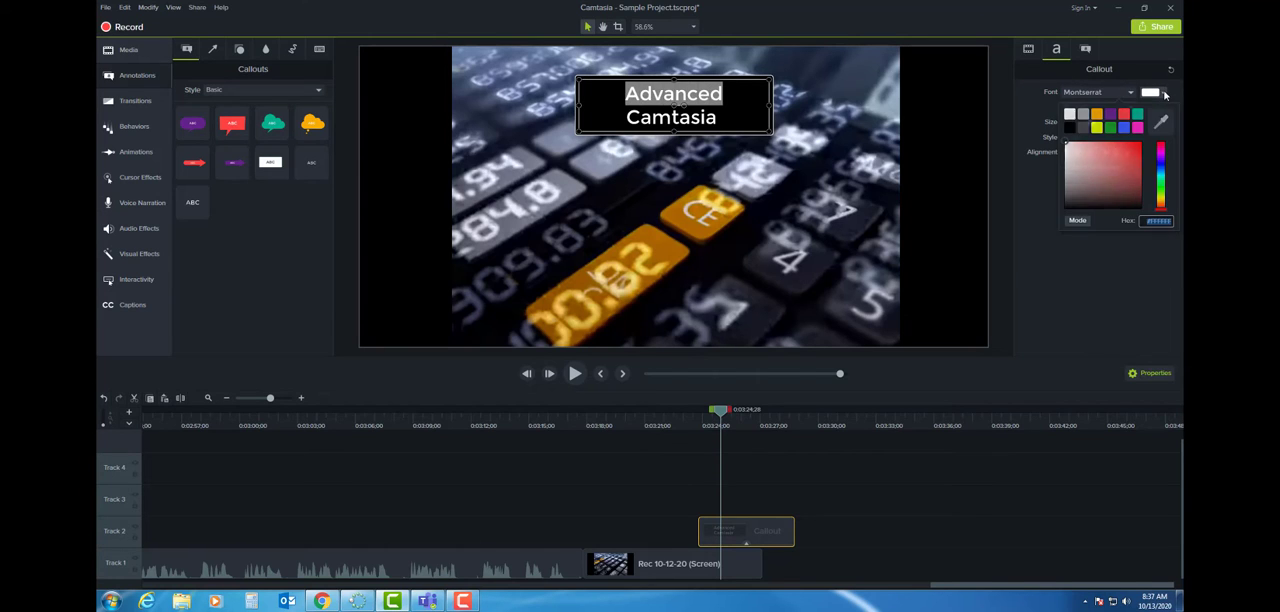
{"action": "left_click", "coordinate": [1097, 128]}
{"action": "left_click", "coordinate": [1090, 262]}
{"action": "left_click", "coordinate": [723, 94]}
- Colour the first letter "a" of "Camtasia" in the callout blue
{"action": "left_click", "coordinate": [723, 118]}
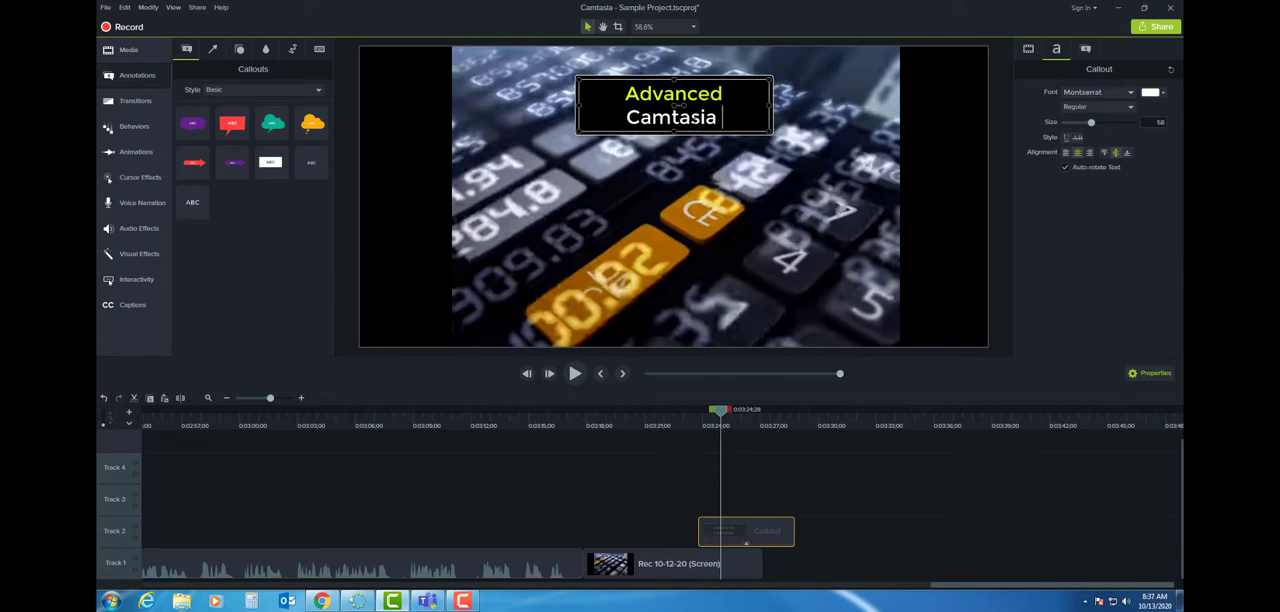
{"action": "left_click_drag", "start_coordinate": [721, 118], "coordinate": [651, 118]}
{"action": "left_click", "coordinate": [1152, 92]}
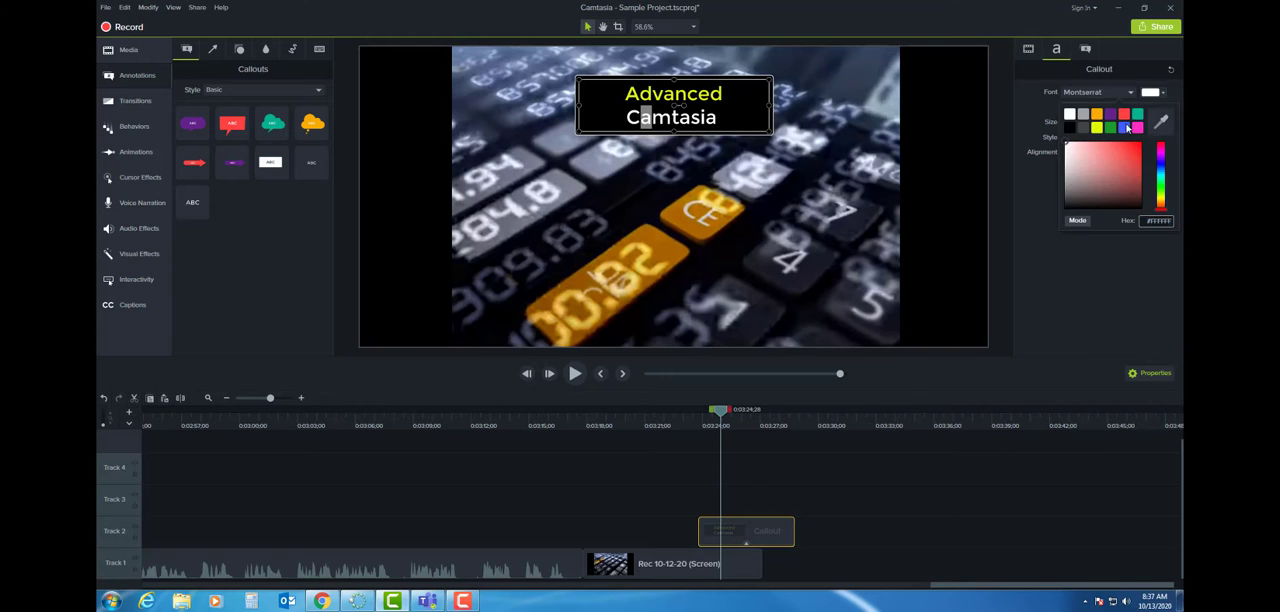
{"action": "left_click", "coordinate": [1128, 128]}
{"action": "left_click", "coordinate": [729, 120]}
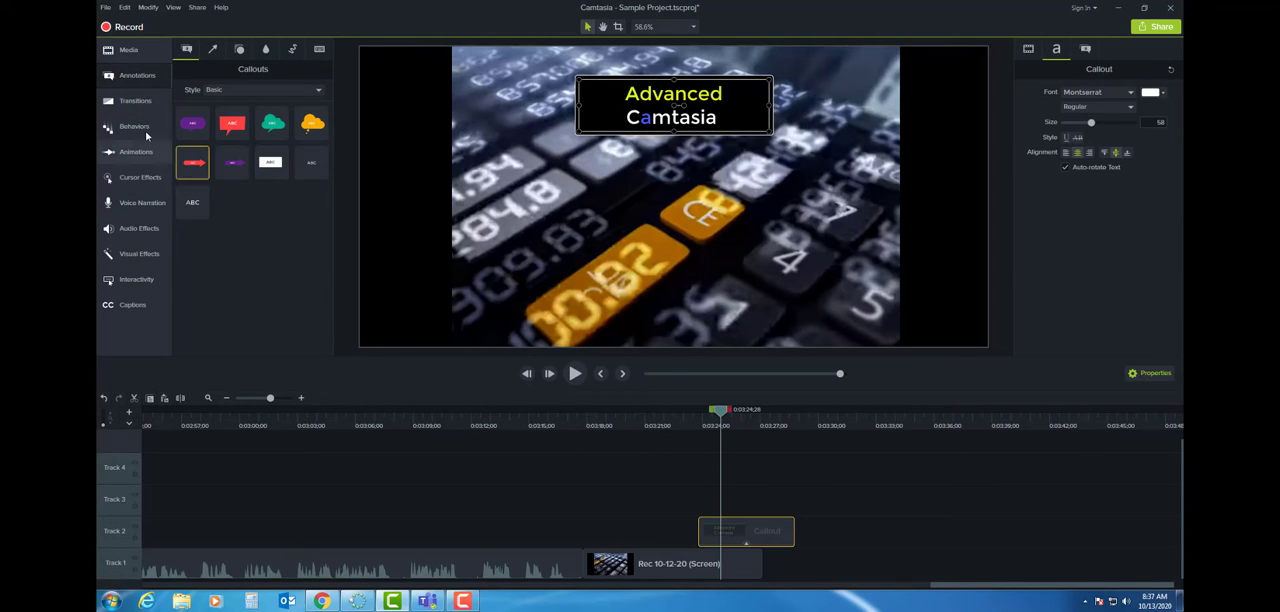
- Add the large plain text callout on Track 3 above the existing callout, and place it just below the canvas centre
{"action": "left_click_drag", "start_coordinate": [196, 206], "coordinate": [710, 517]}
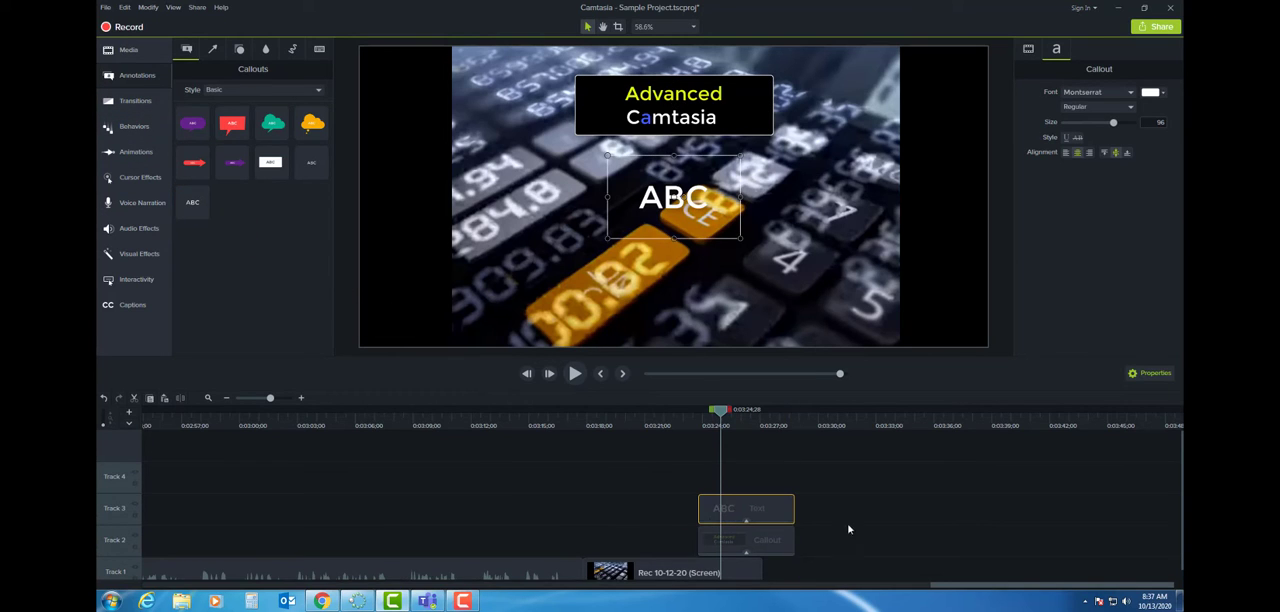
{"action": "left_click_drag", "start_coordinate": [692, 196], "coordinate": [697, 233]}
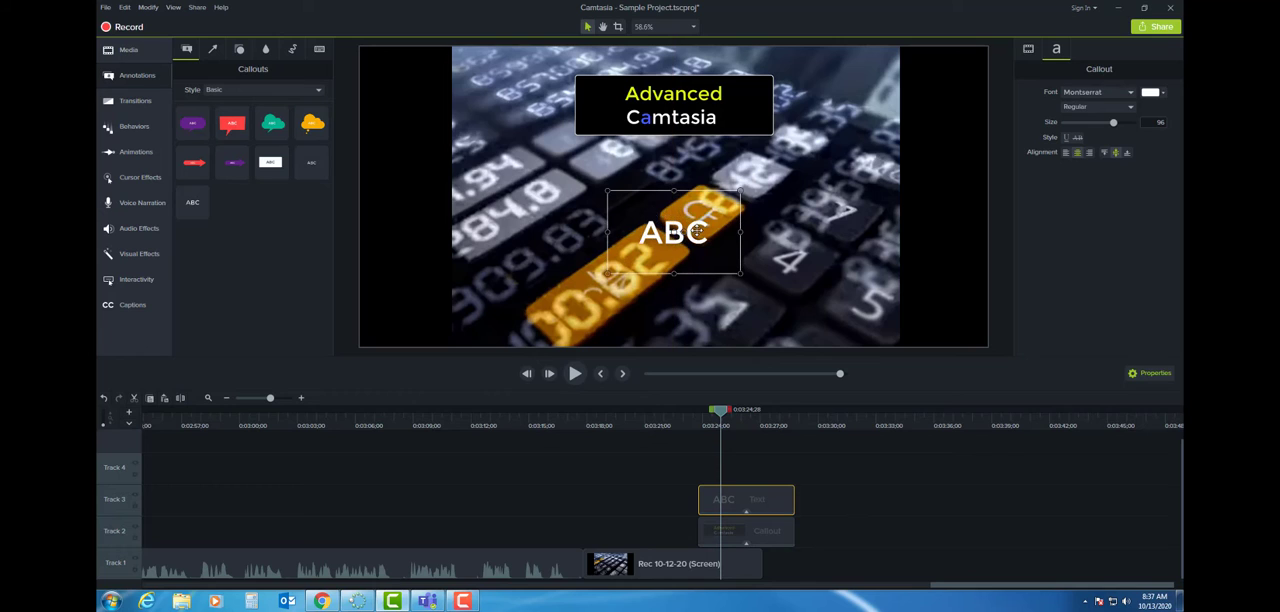
- Replace the placeholder text in the Track 3 callout with "Motion Graphics Annotation"
{"action": "double_click", "coordinate": [697, 233]}
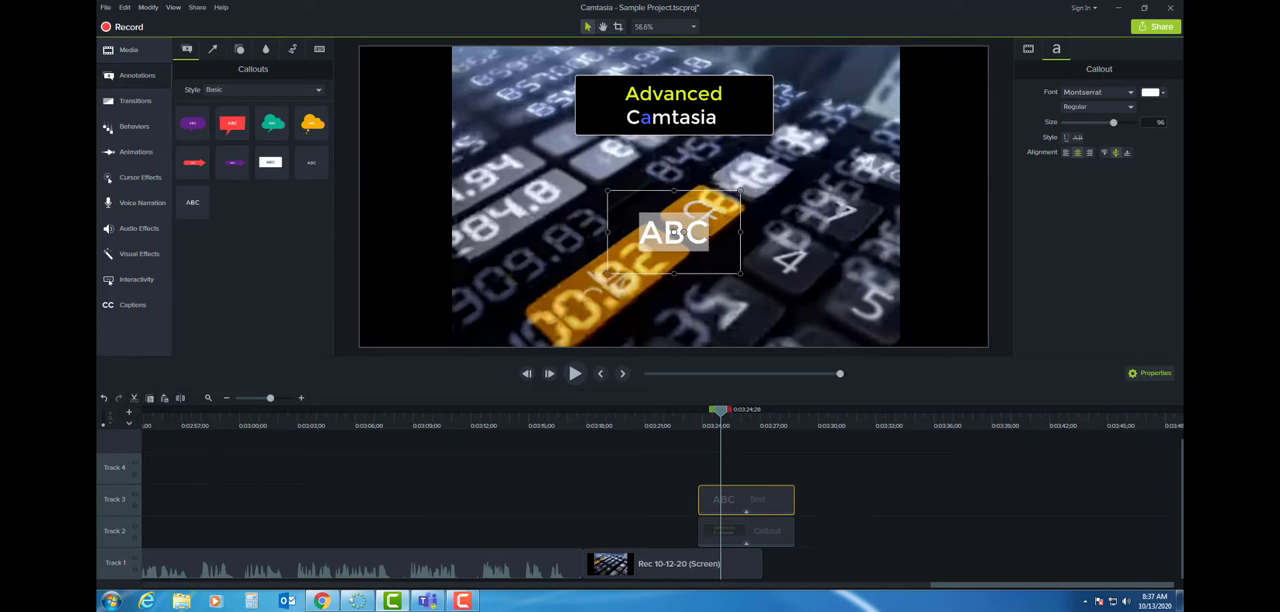
{"action": "type", "text": "Moti"}
{"action": "key", "text": "BackSpace"}
{"action": "key", "text": "BackSpace"}
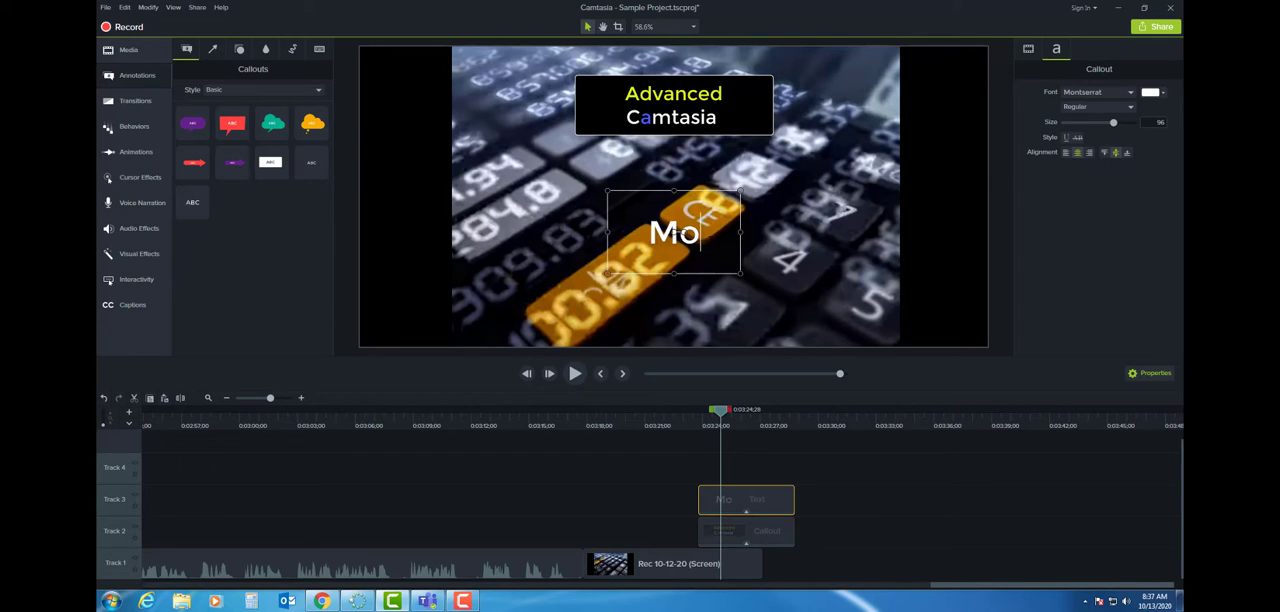
{"action": "type", "text": "tion"}
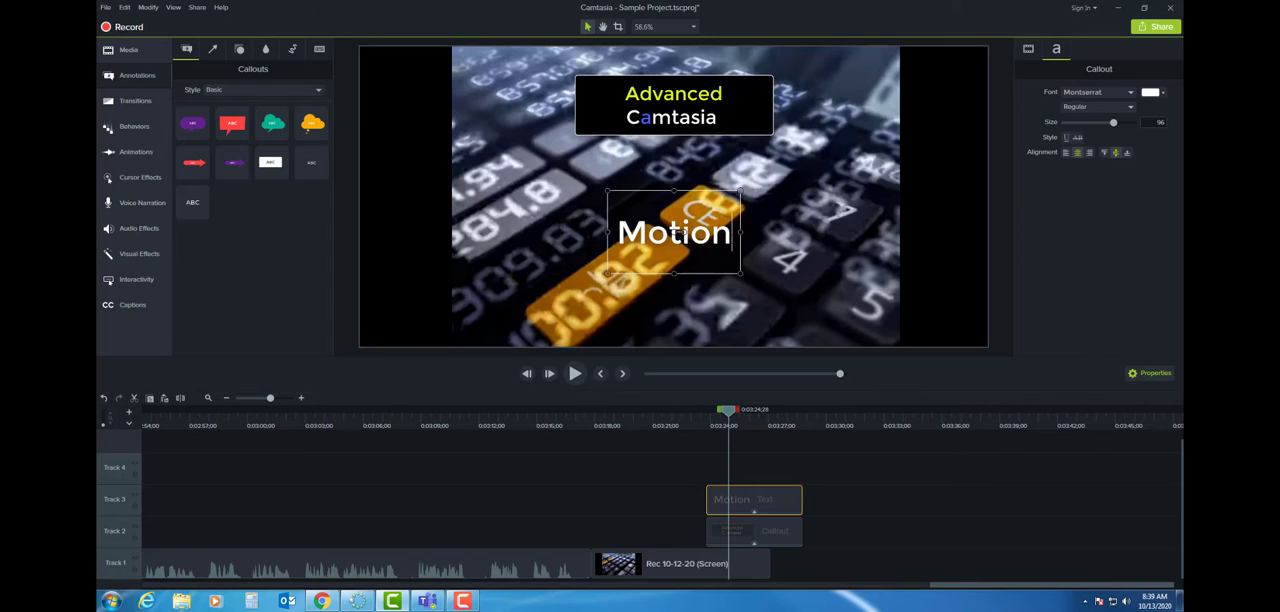
{"action": "key", "text": "Return"}
{"action": "type", "text": "Gr"}
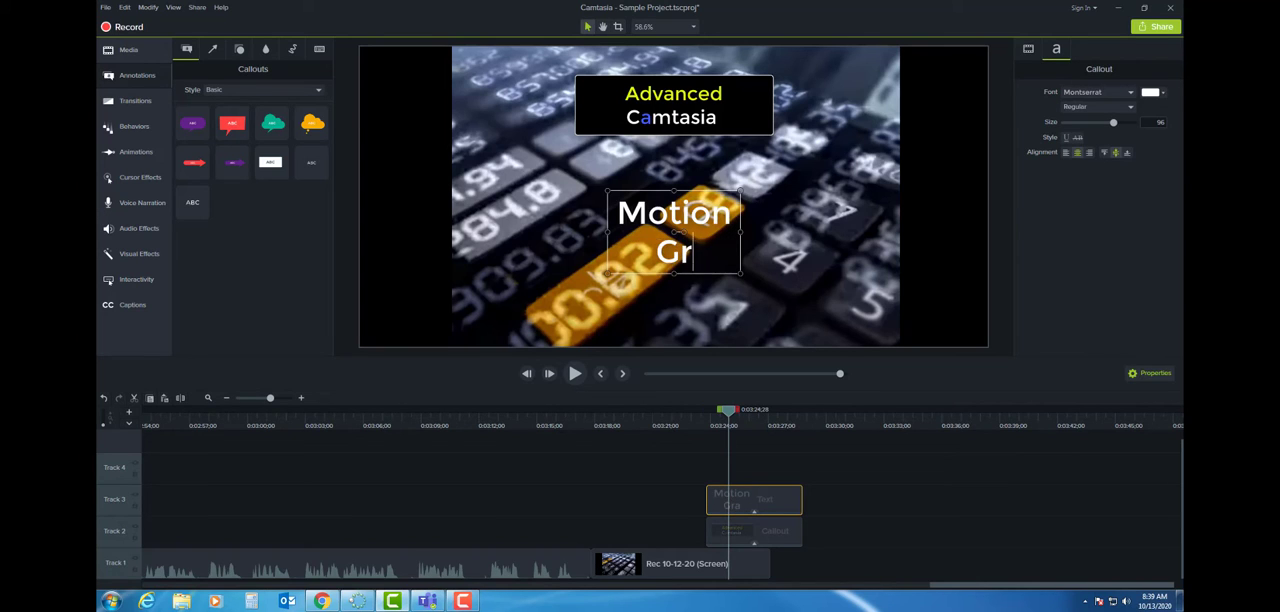
{"action": "type", "text": "aphics "}
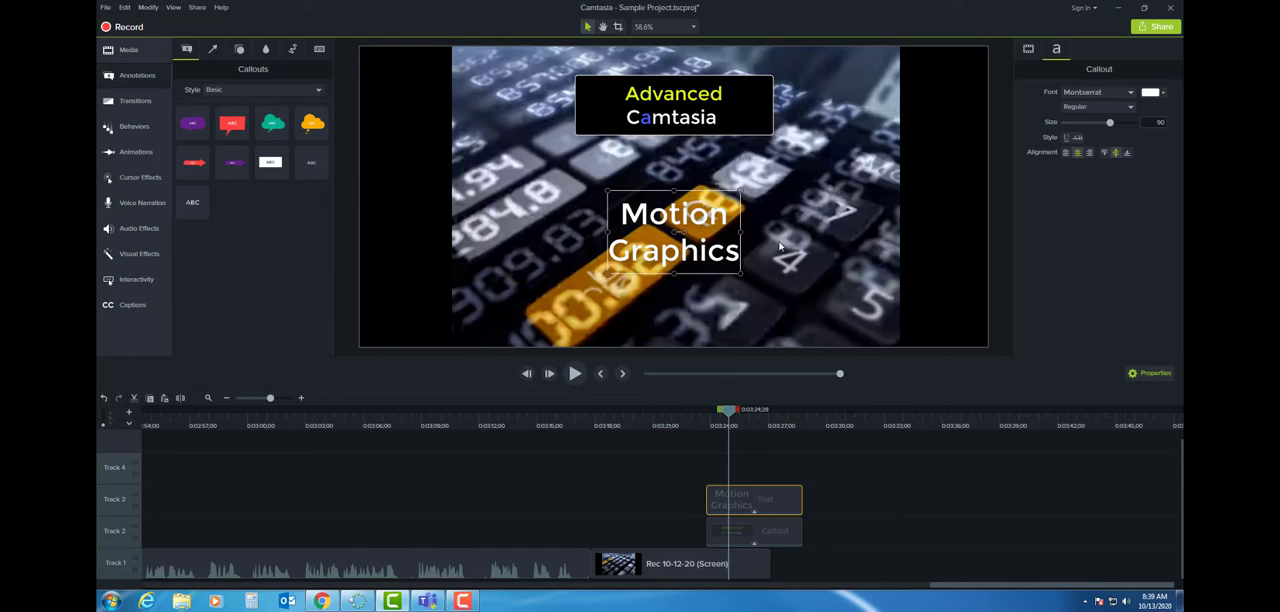
{"action": "type", "text": "Annotation"}
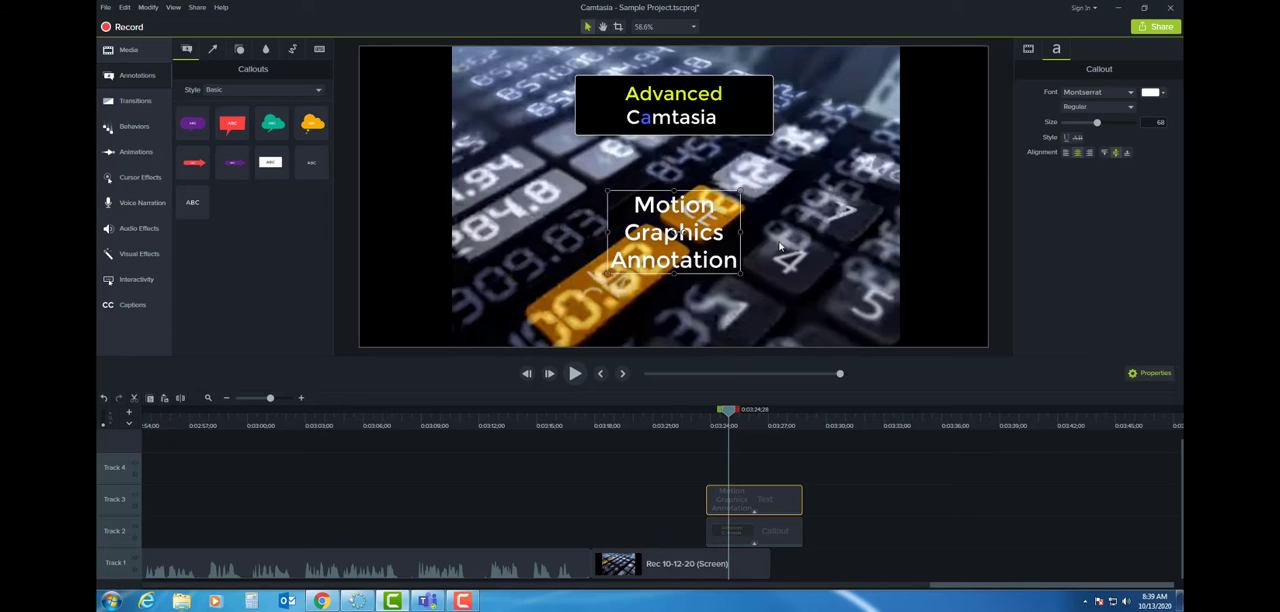
- Set the Motion Graphics Annotation text size to 128 and enlarge its box so the text fits on two lines
{"action": "left_click_drag", "start_coordinate": [741, 272], "coordinate": [858, 307]}
{"action": "left_click_drag", "start_coordinate": [1114, 126], "coordinate": [1132, 123]}
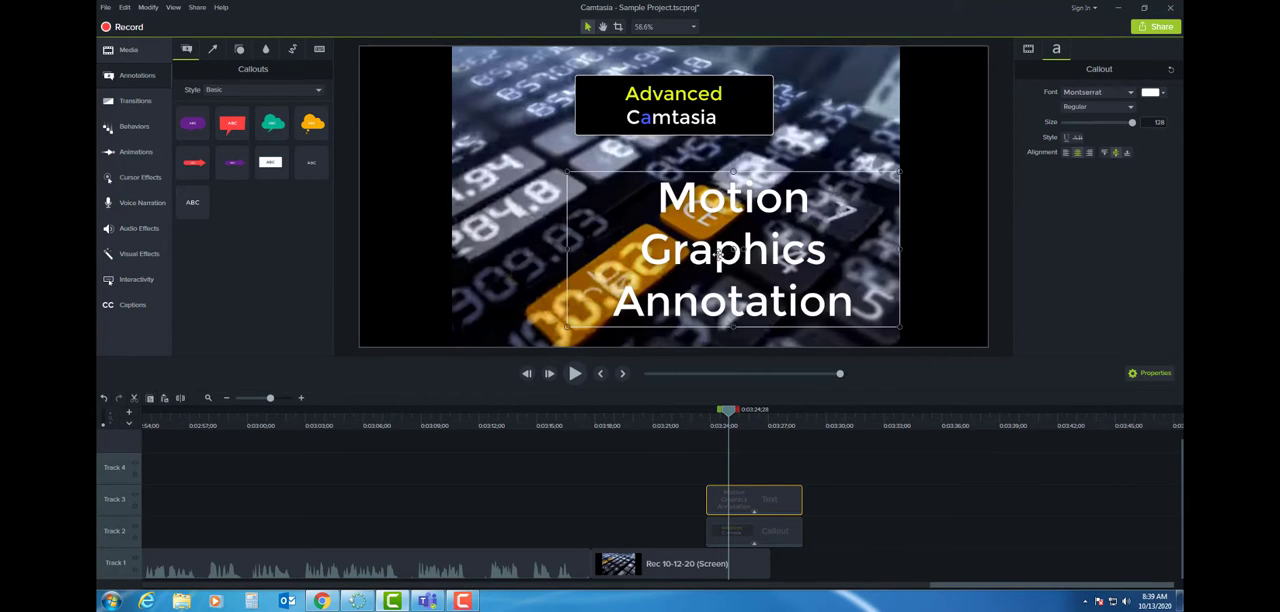
{"action": "left_click_drag", "start_coordinate": [545, 251], "coordinate": [444, 249]}
{"action": "double_click", "coordinate": [762, 228]}
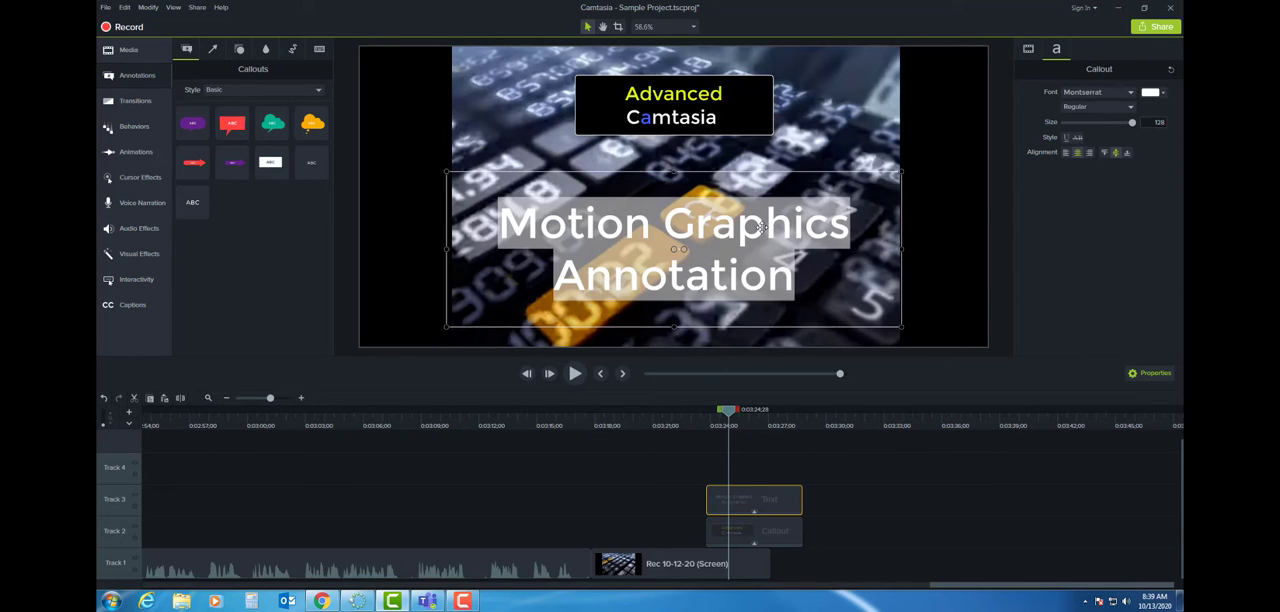
{"action": "left_click", "coordinate": [858, 236]}
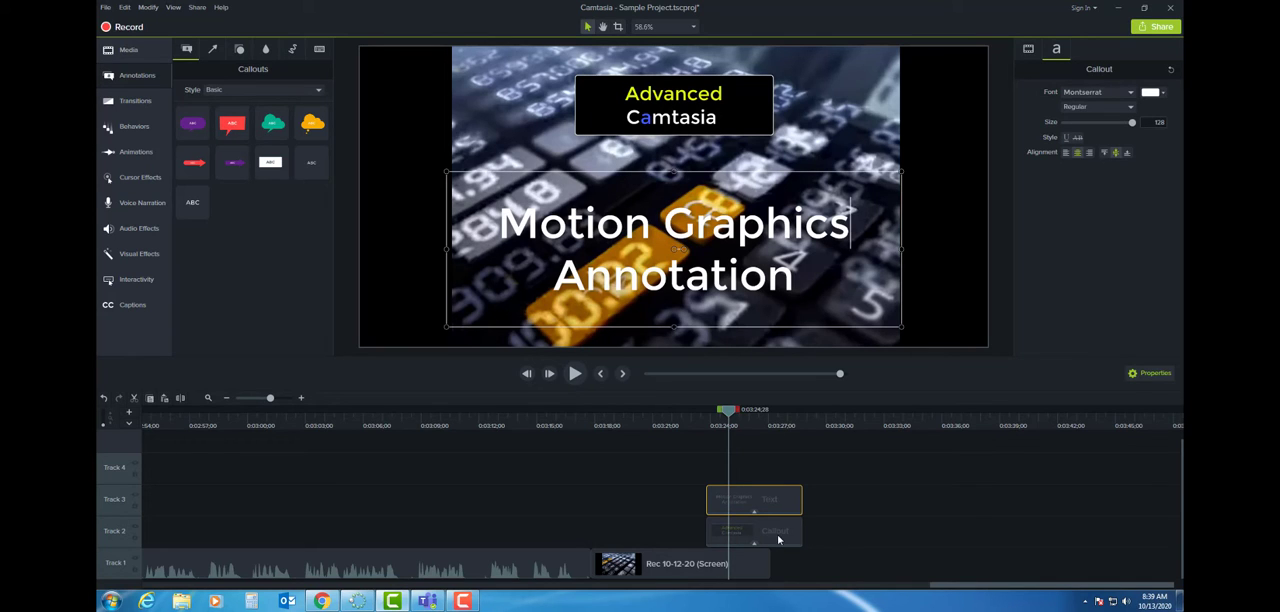
- Start the "Advanced Camtasia" callout shortly after the background clip begins, start the Motion Graphics text slightly after it, and lengthen both to a common end
{"action": "left_click_drag", "start_coordinate": [722, 538], "coordinate": [666, 538]}
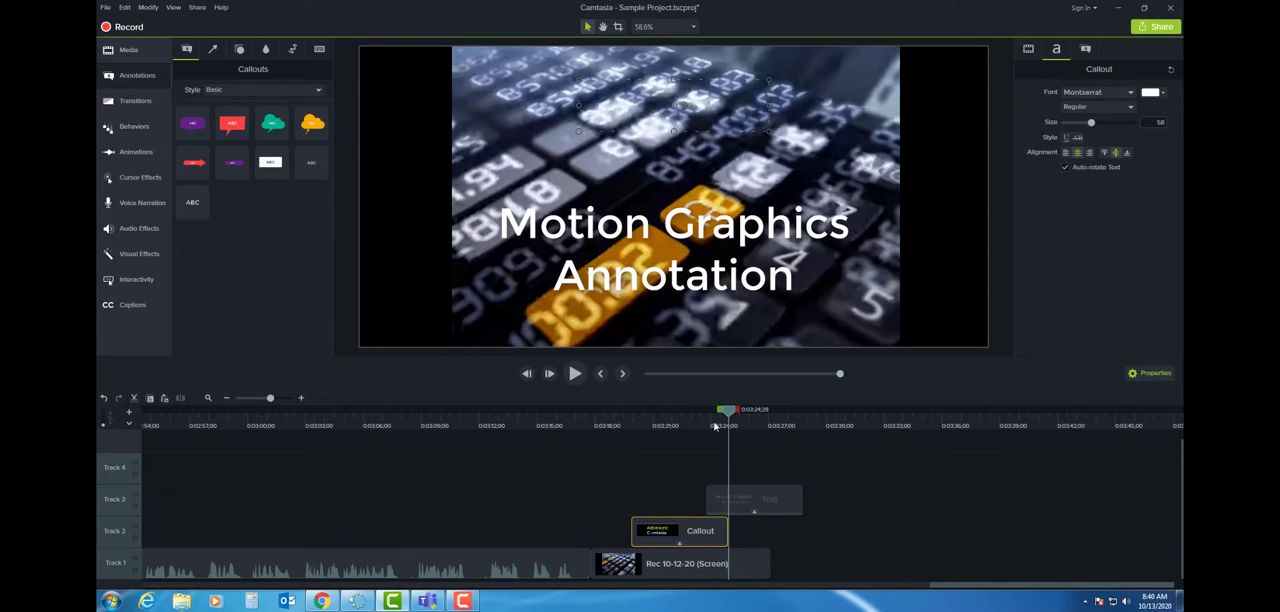
{"action": "left_click_drag", "start_coordinate": [728, 412], "coordinate": [656, 442]}
{"action": "left_click_drag", "start_coordinate": [669, 536], "coordinate": [663, 538]}
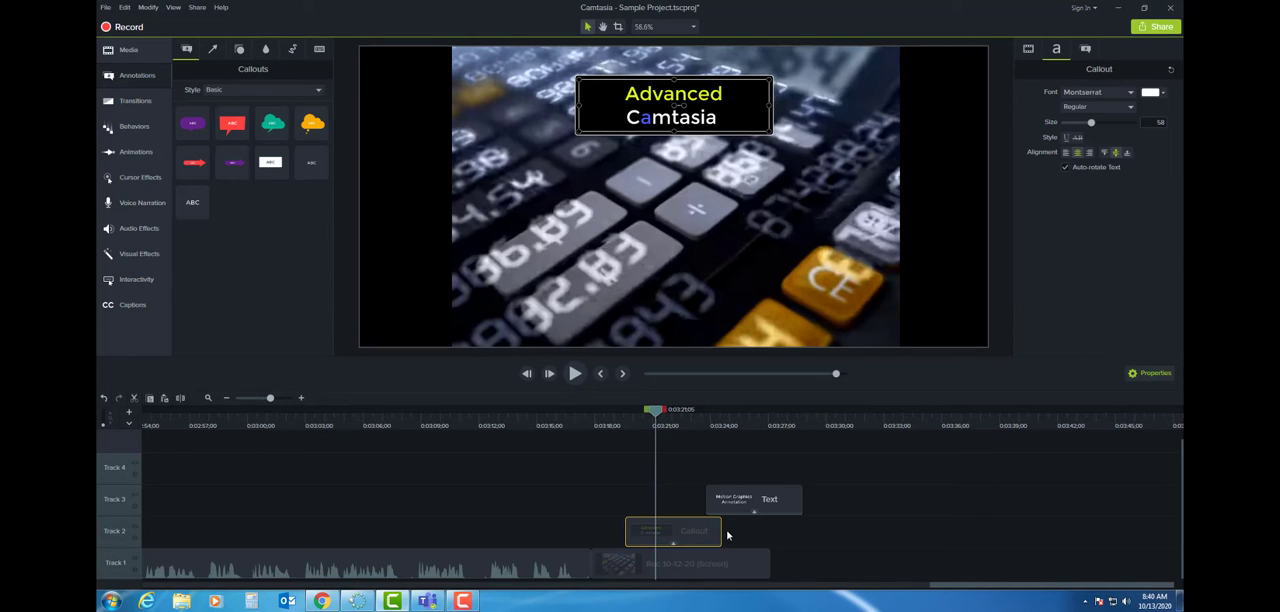
{"action": "left_click_drag", "start_coordinate": [722, 531], "coordinate": [812, 548]}
{"action": "left_click_drag", "start_coordinate": [771, 506], "coordinate": [810, 498]}
- Try to extend the background clip on Track 1 to the end of the callouts, and undo the extension
{"action": "left_click", "coordinate": [762, 567]}
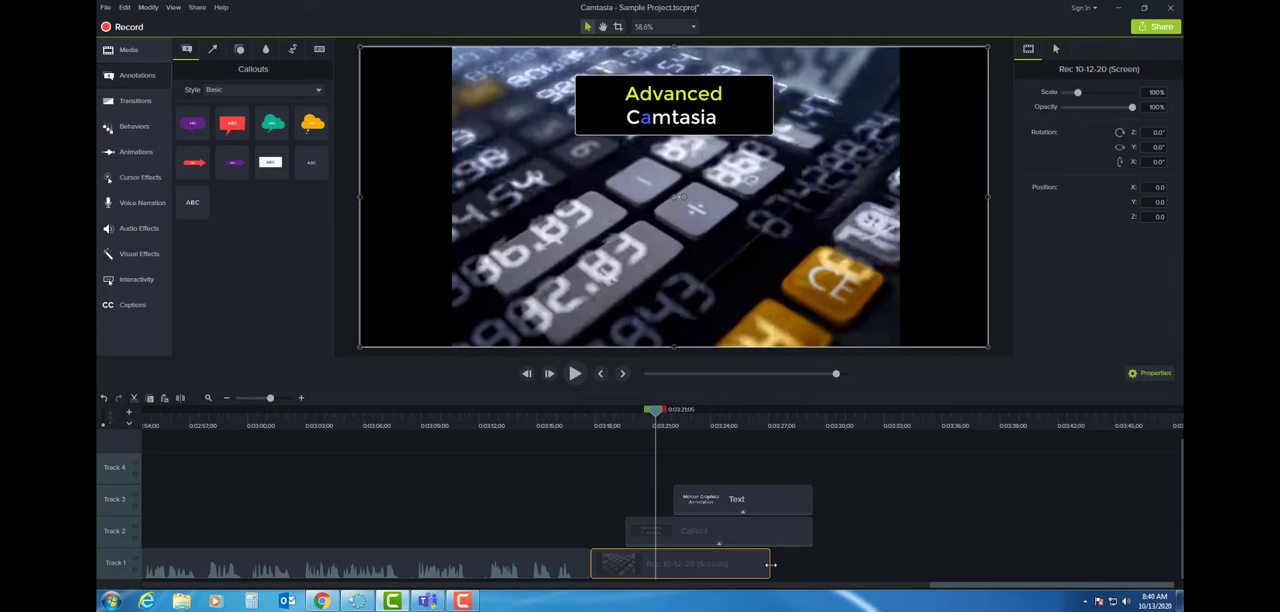
{"action": "left_click_drag", "start_coordinate": [771, 565], "coordinate": [810, 566]}
{"action": "mouse_move", "coordinate": [675, 420]}
{"action": "left_mouse_down"}
{"action": "mouse_move", "coordinate": [806, 428]}
{"action": "mouse_move", "coordinate": [803, 443]}
{"action": "left_mouse_up"}
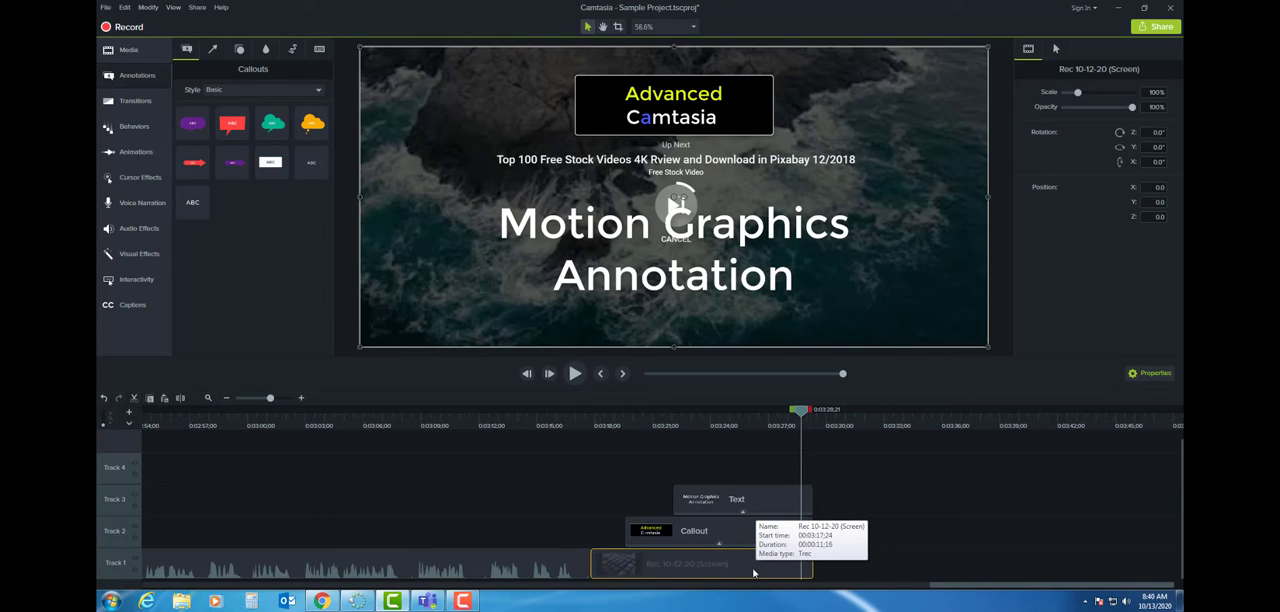
{"action": "key", "text": "ctrl+z"}
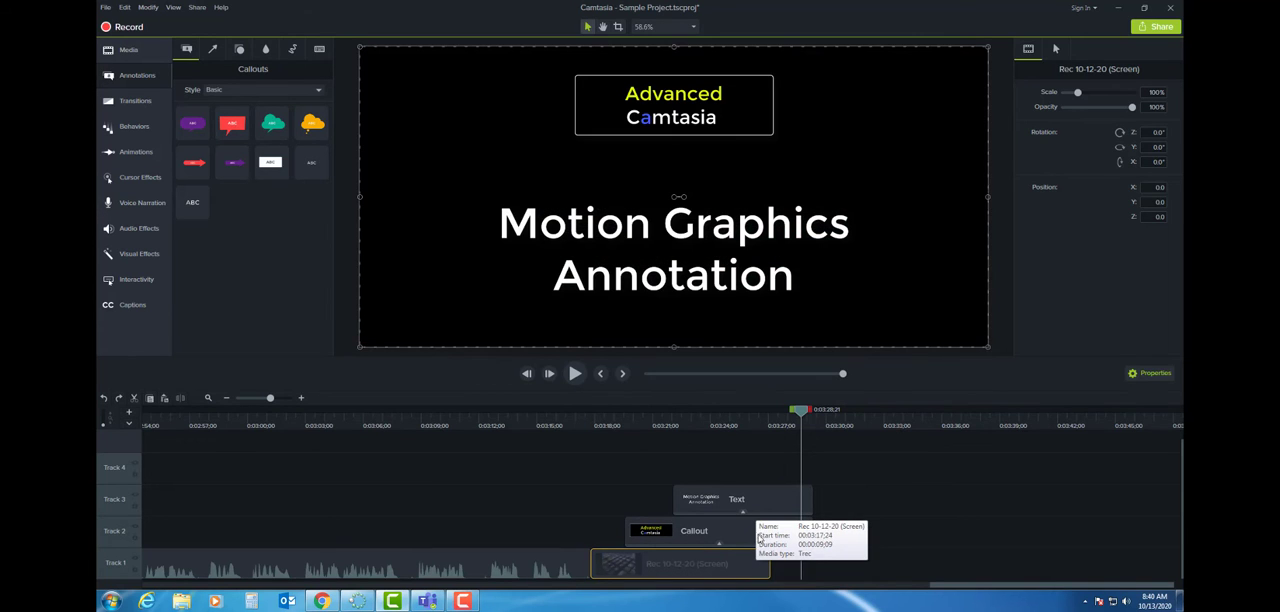
- Duplicate the background clip directly after the original on Track 1, and trim the copy to end with the callouts
{"action": "left_click", "coordinate": [753, 424]}
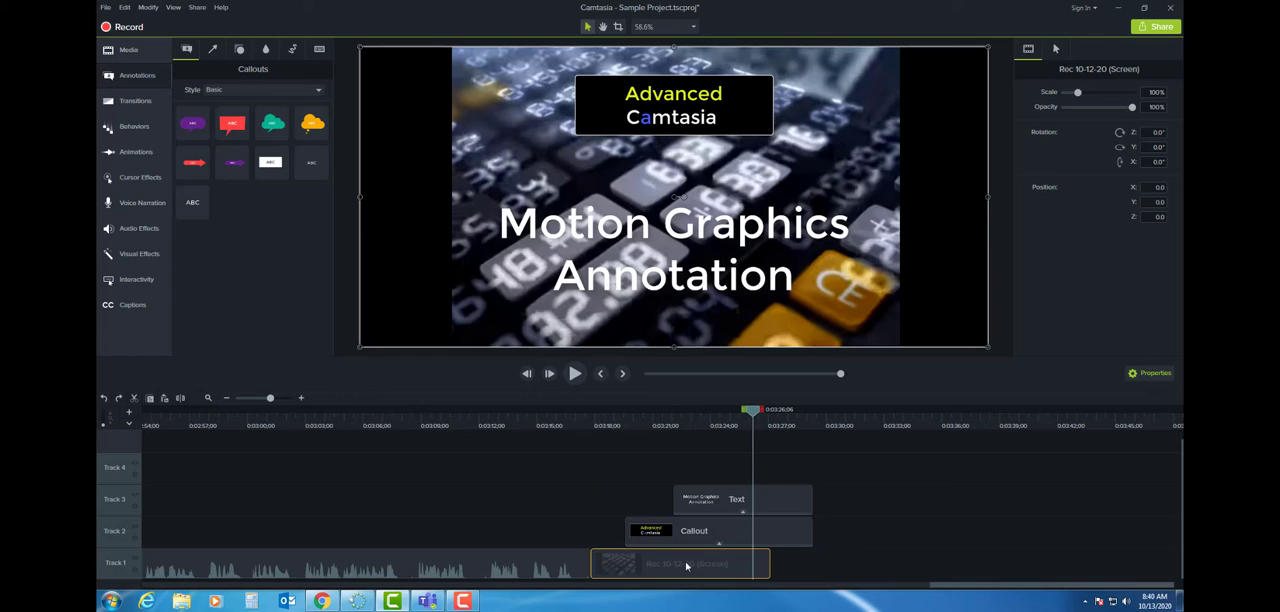
{"action": "right_click", "coordinate": [686, 565]}
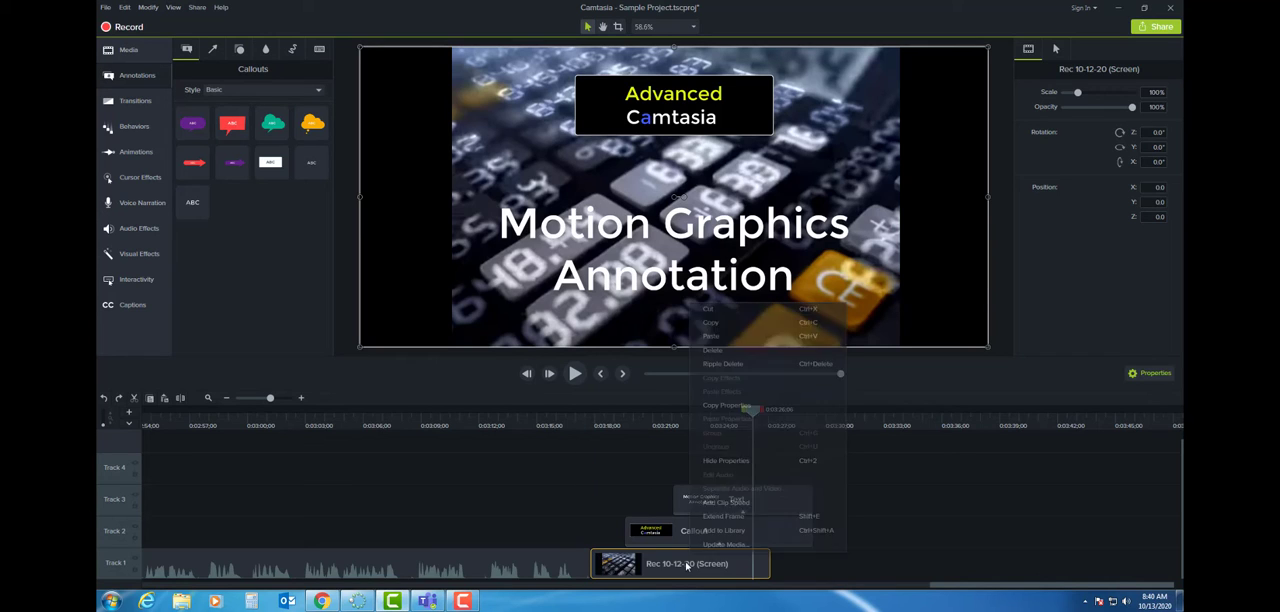
{"action": "left_click", "coordinate": [731, 327]}
{"action": "right_click", "coordinate": [787, 560]}
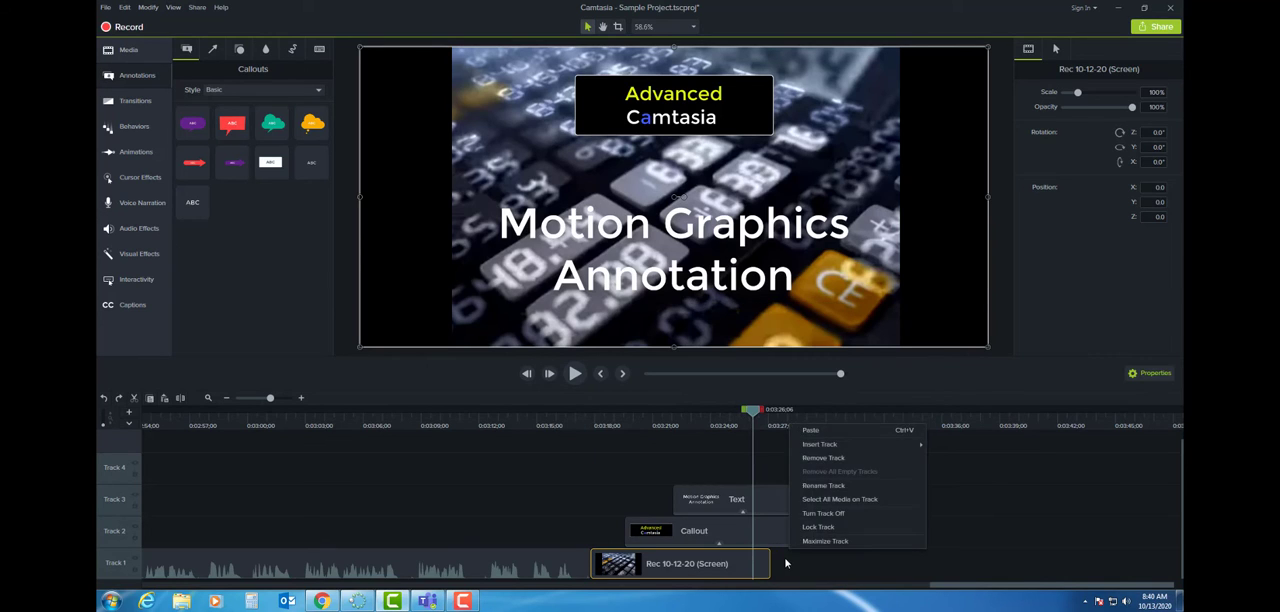
{"action": "left_click", "coordinate": [826, 433]}
{"action": "left_click_drag", "start_coordinate": [843, 572], "coordinate": [800, 568]}
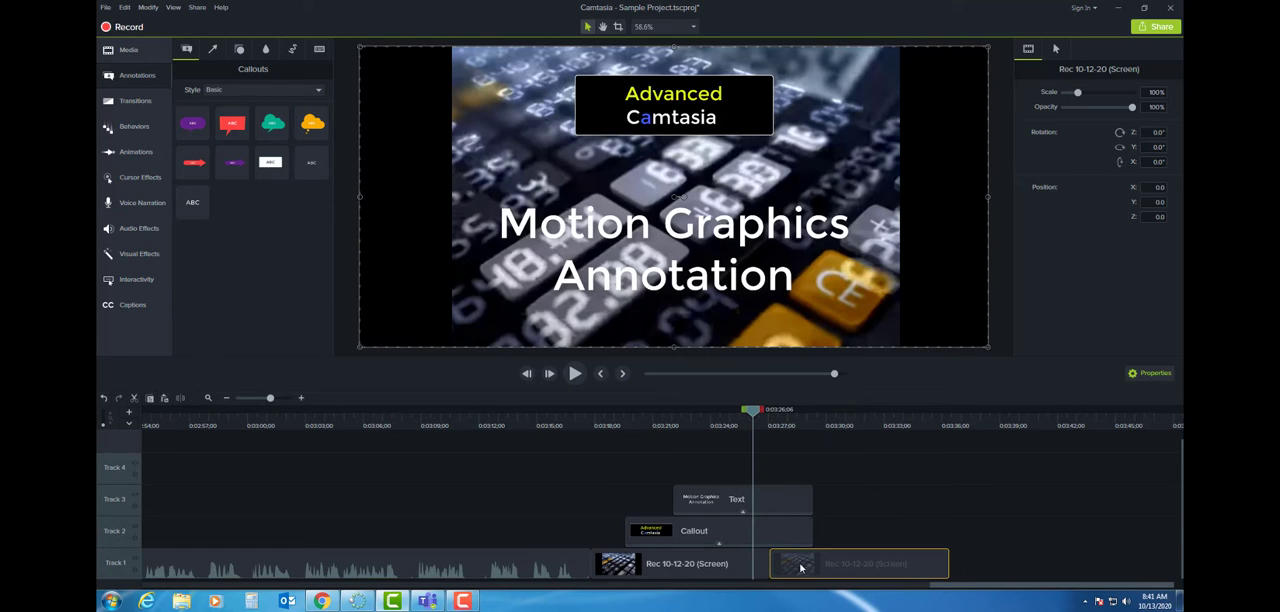
{"action": "left_click_drag", "start_coordinate": [950, 561], "coordinate": [812, 561]}
{"action": "left_click", "coordinate": [843, 521]}
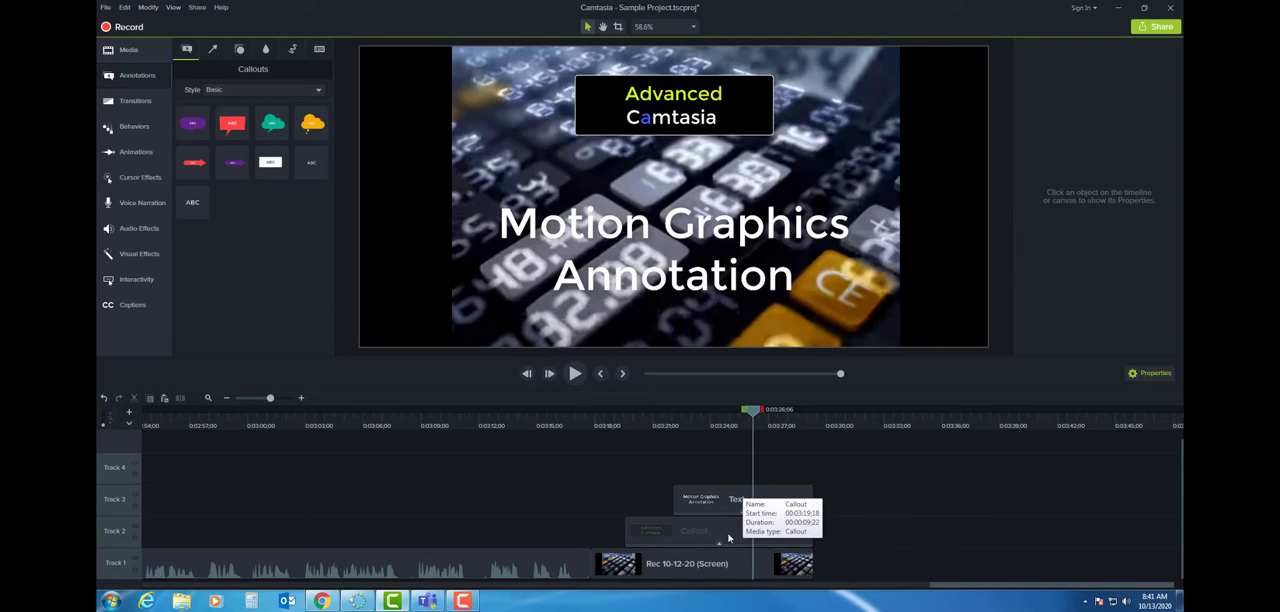
- Shift the background clips and both callouts away from the recording on Track 1, and apply the Circle stretch transition to them
{"action": "left_click", "coordinate": [134, 104]}
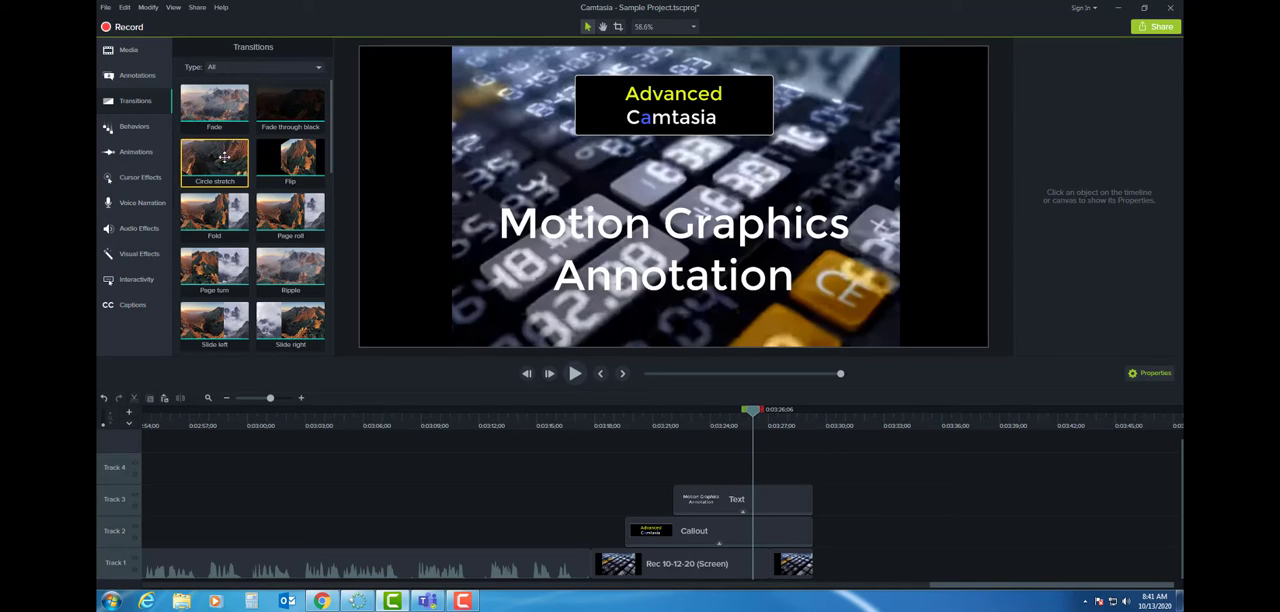
{"action": "left_click_drag", "start_coordinate": [215, 153], "coordinate": [597, 562]}
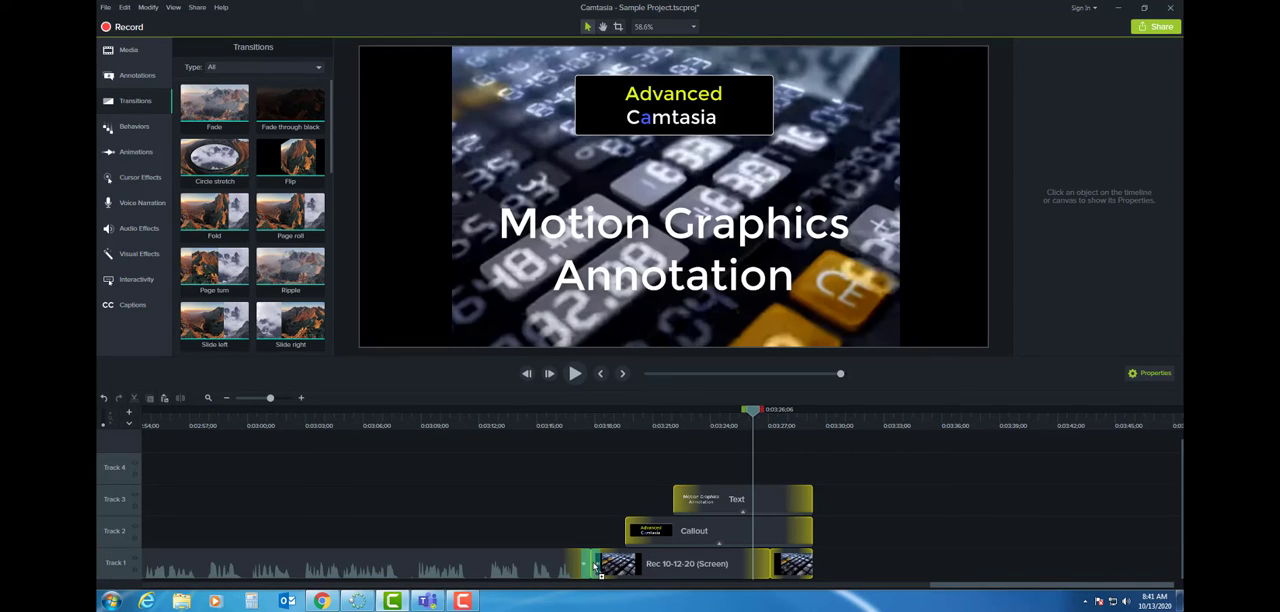
{"action": "left_click_drag", "start_coordinate": [597, 566], "coordinate": [597, 516]}
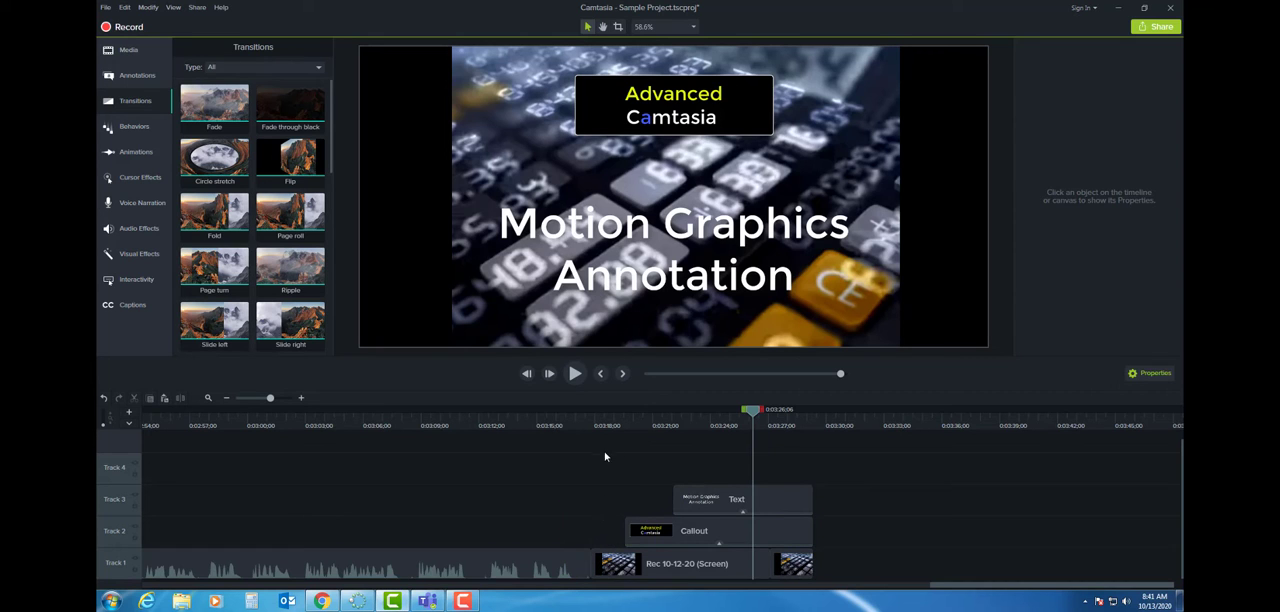
{"action": "left_click_drag", "start_coordinate": [604, 456], "coordinate": [840, 566]}
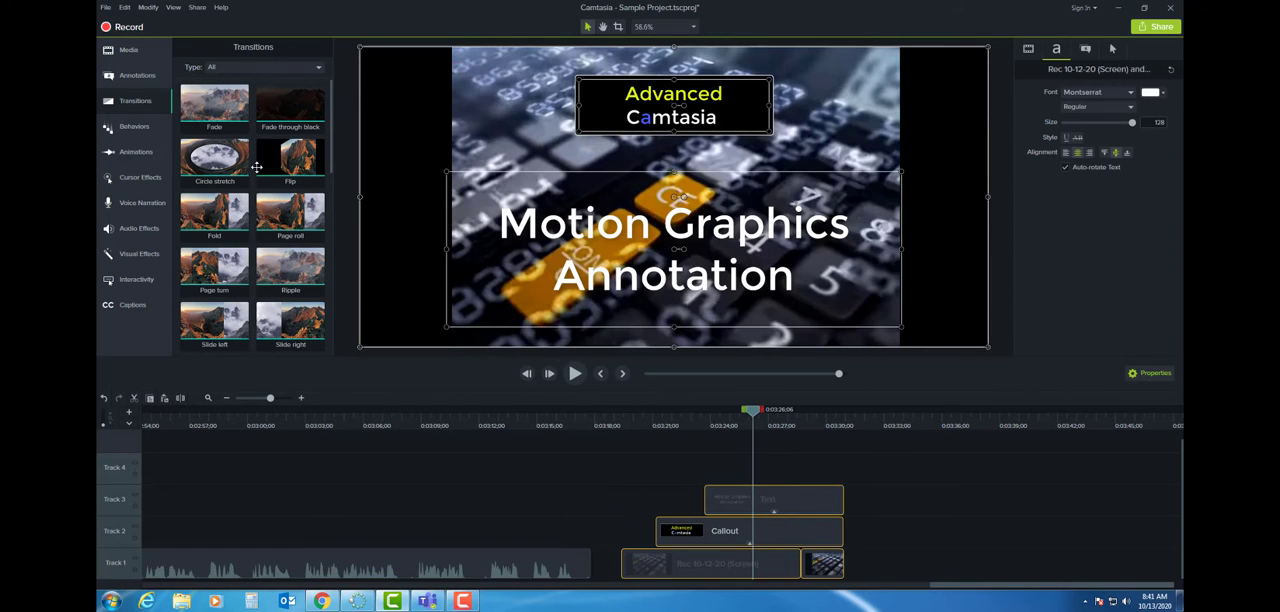
{"action": "left_click_drag", "start_coordinate": [231, 151], "coordinate": [670, 530]}
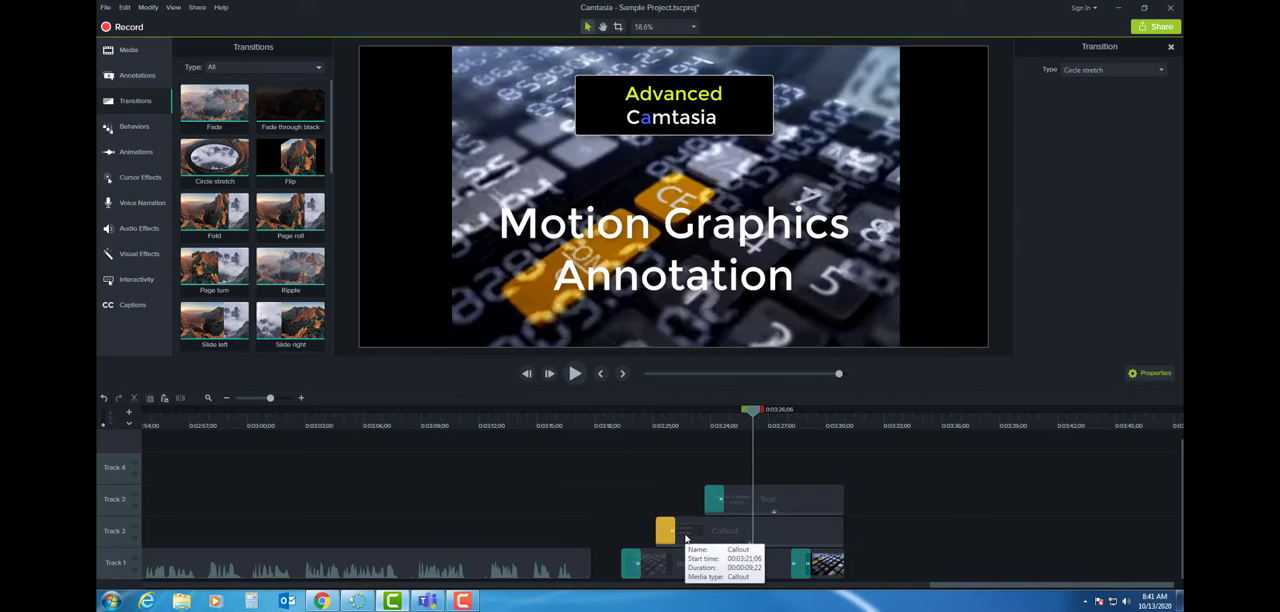
- Delete the Circle stretch transitions from both callouts and from the joint between the two background clips
{"action": "key", "text": "Delete"}
{"action": "left_click", "coordinate": [714, 500]}
{"action": "key", "text": "Delete"}
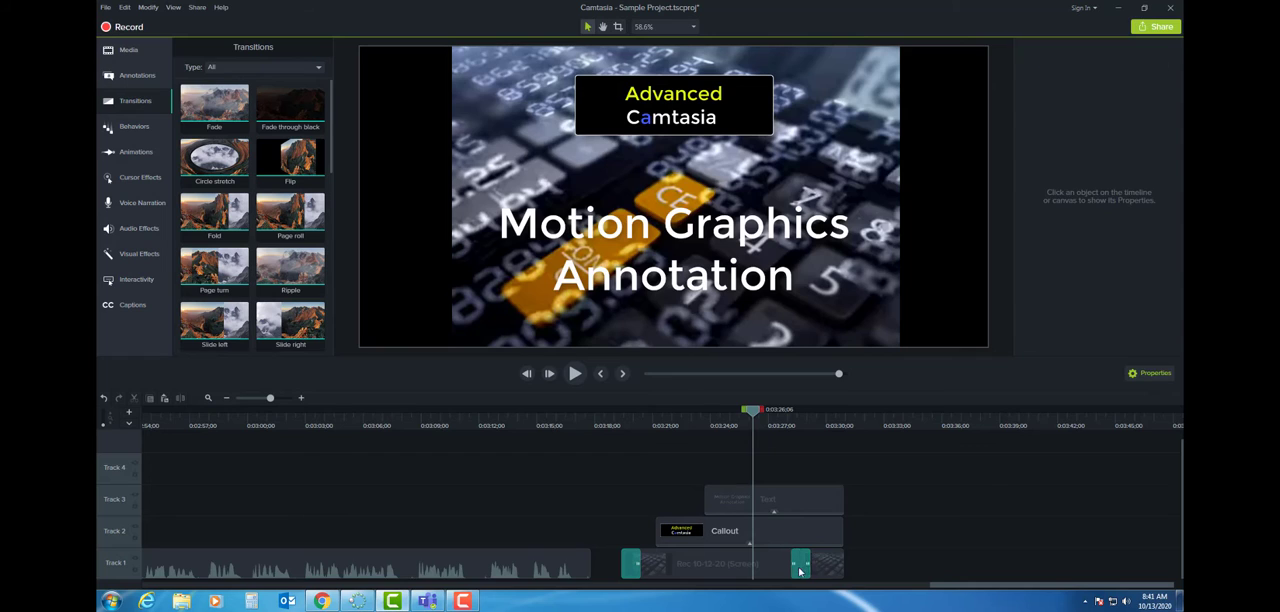
{"action": "left_click", "coordinate": [800, 568]}
{"action": "key", "text": "Delete"}
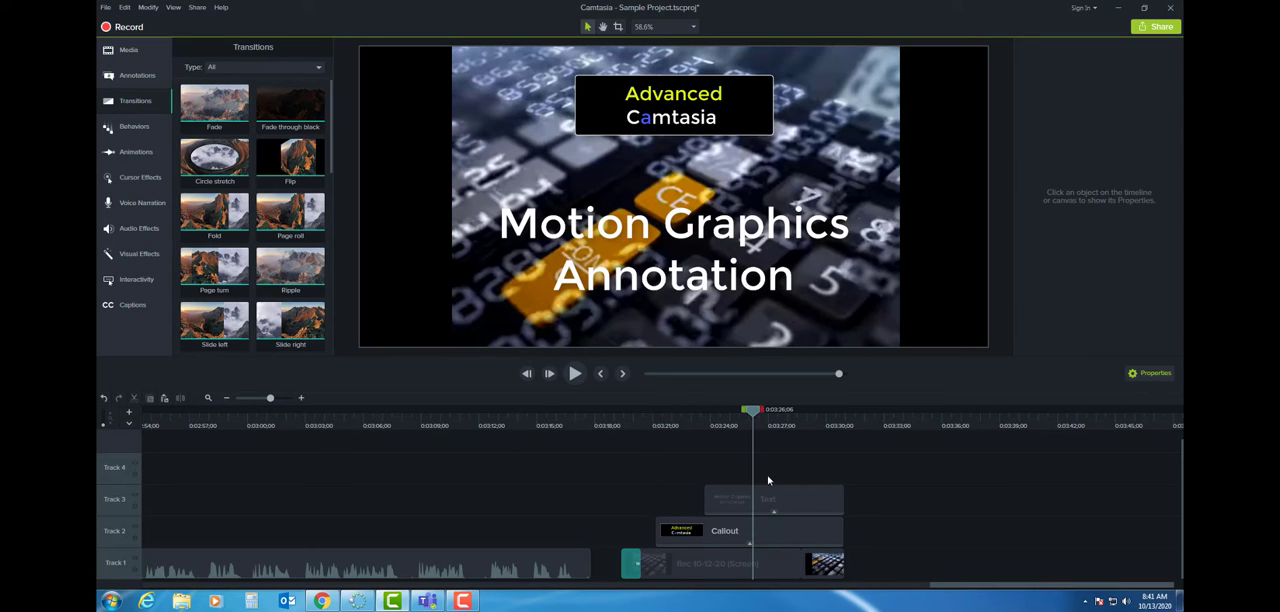
- Move the background clips and callouts back against the recording, and delete the transition at the first background clip's start
{"action": "left_click_drag", "start_coordinate": [810, 482], "coordinate": [663, 566]}
{"action": "left_click", "coordinate": [566, 498]}
{"action": "left_click", "coordinate": [600, 563]}
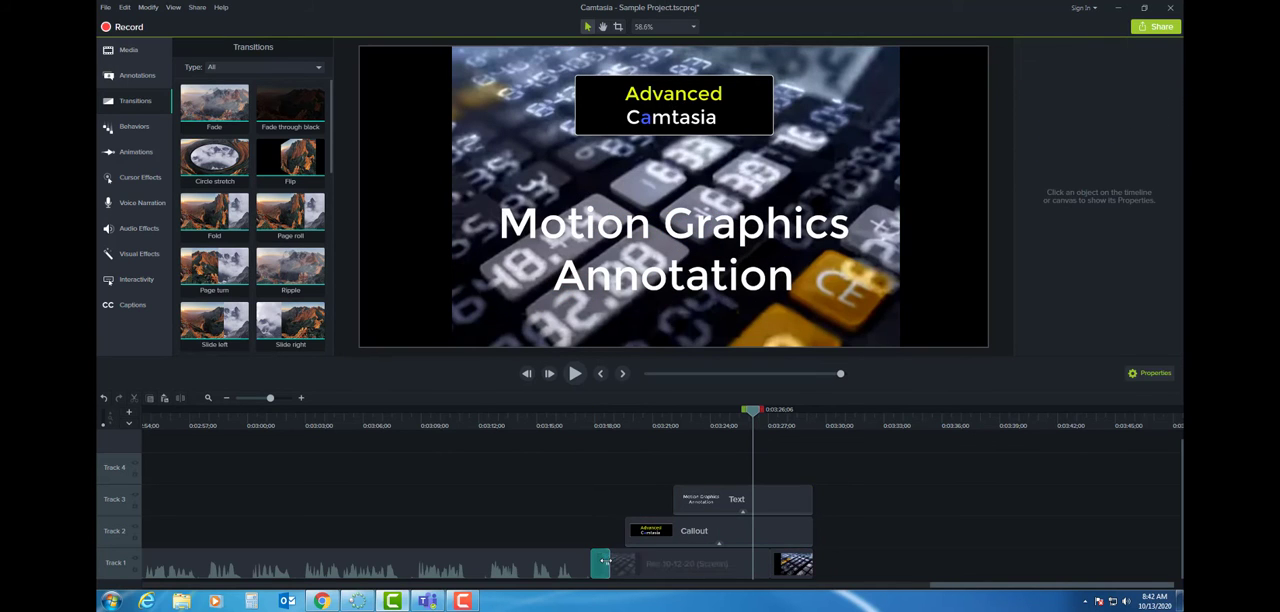
{"action": "key", "text": "Delete"}
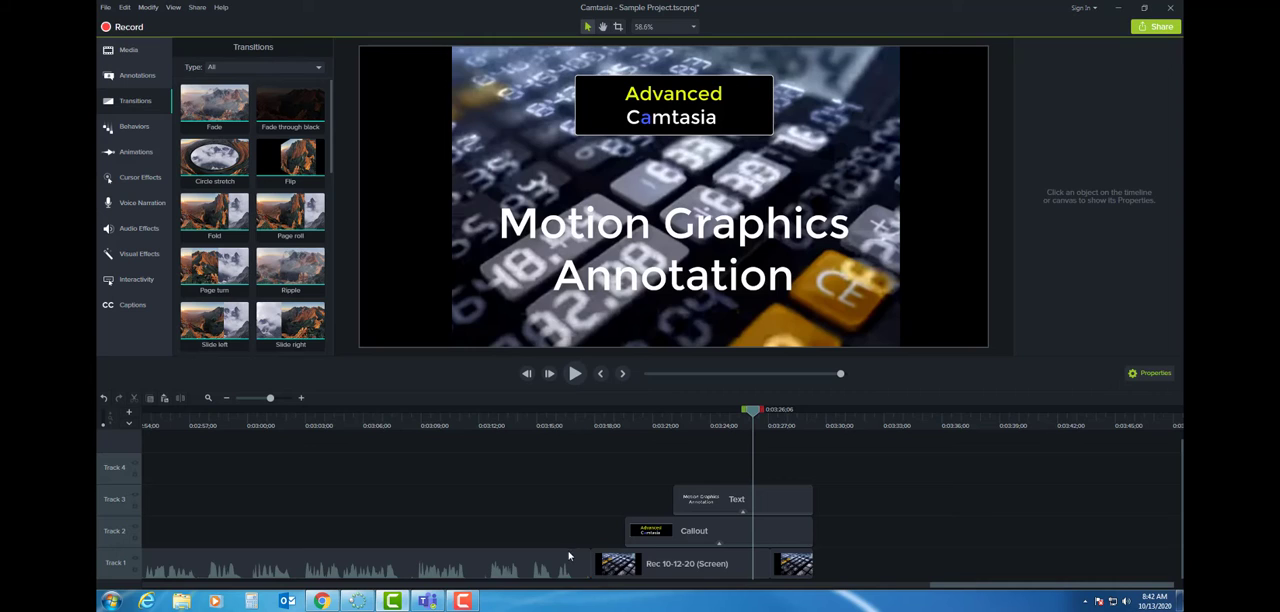
- Add a Circle stretch transition between the recording and the first background clip on Track 1, keeping its default duration
{"action": "left_click_drag", "start_coordinate": [214, 157], "coordinate": [578, 565]}
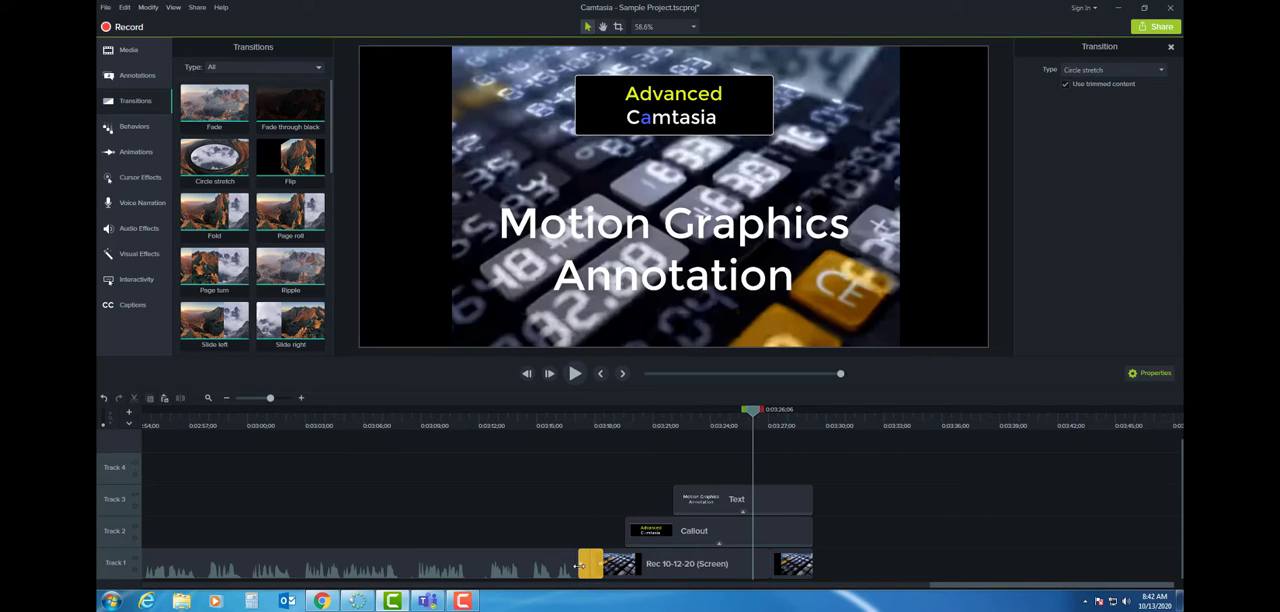
{"action": "key", "text": "ctrl+z"}
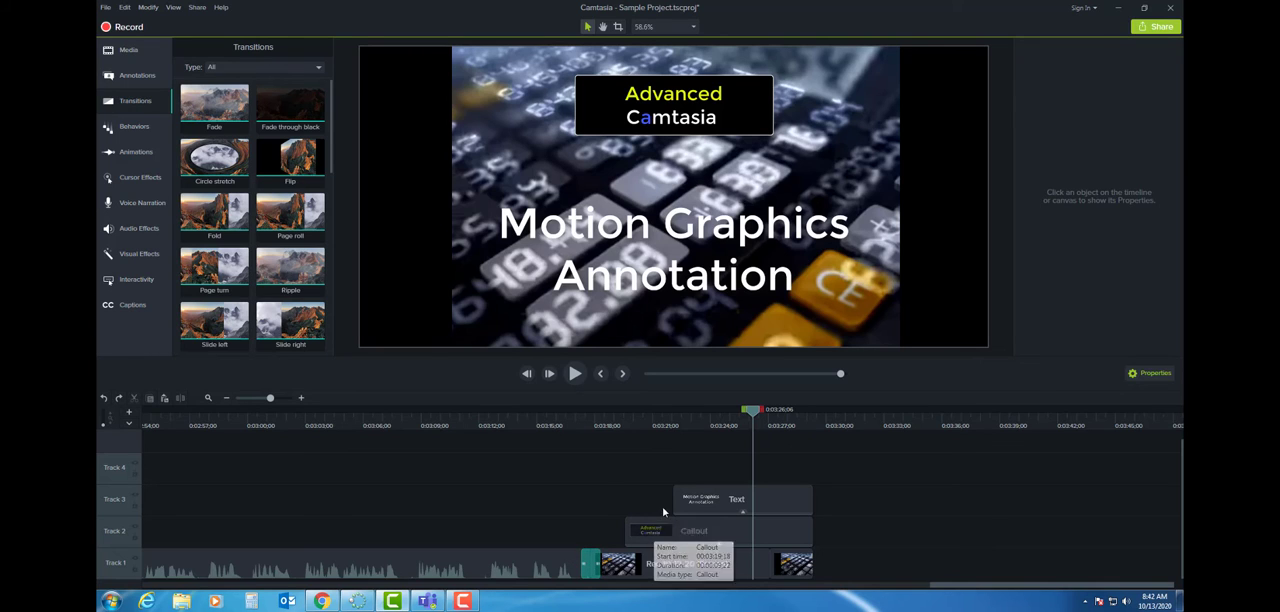
- Add a Dissolve transition to the end of the last background clip on Track 1
{"action": "scroll", "coordinate": [272, 228], "scroll_direction": "down", "scroll_amount": 2}
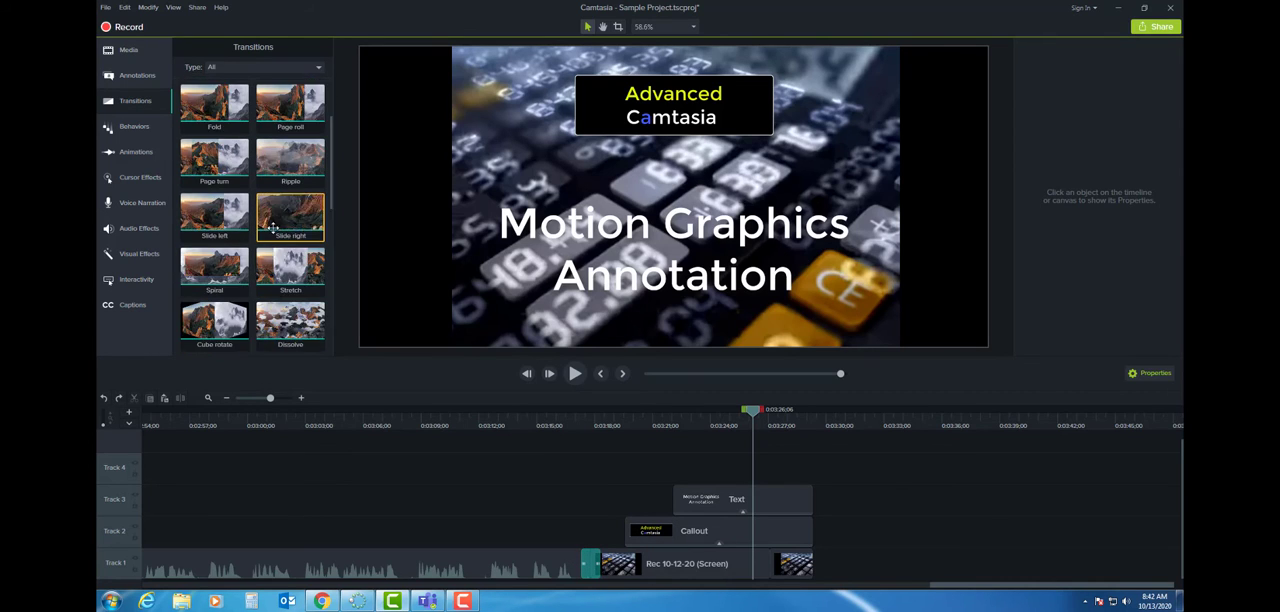
{"action": "scroll", "coordinate": [280, 232], "scroll_direction": "down", "scroll_amount": 2}
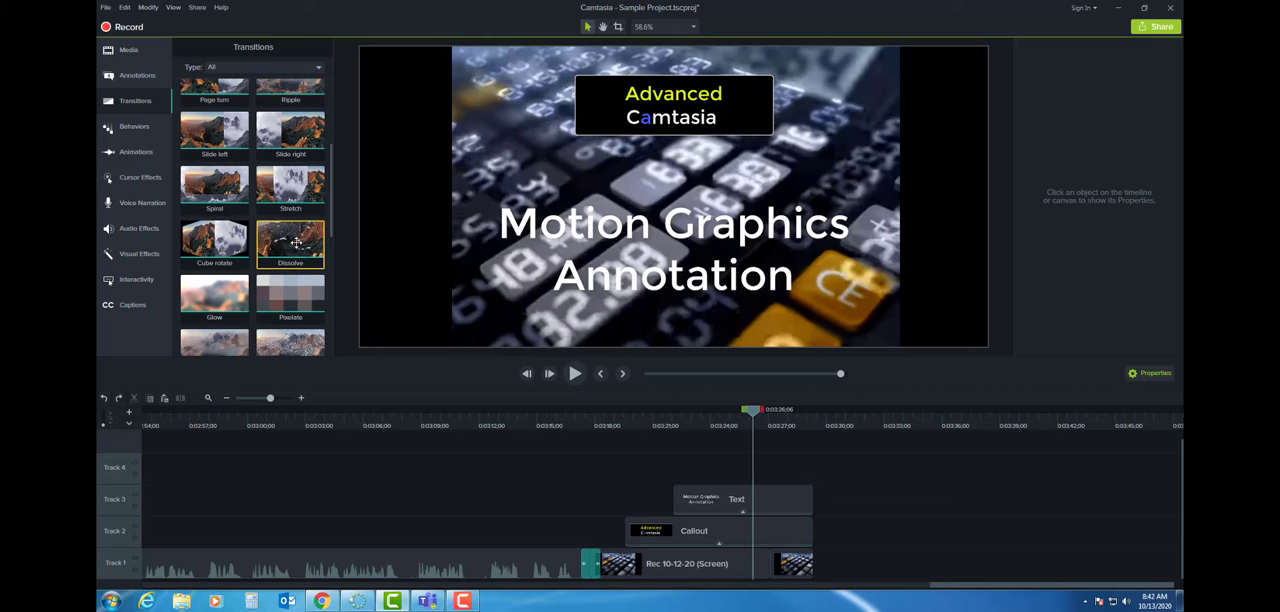
{"action": "left_click_drag", "start_coordinate": [296, 242], "coordinate": [808, 568]}
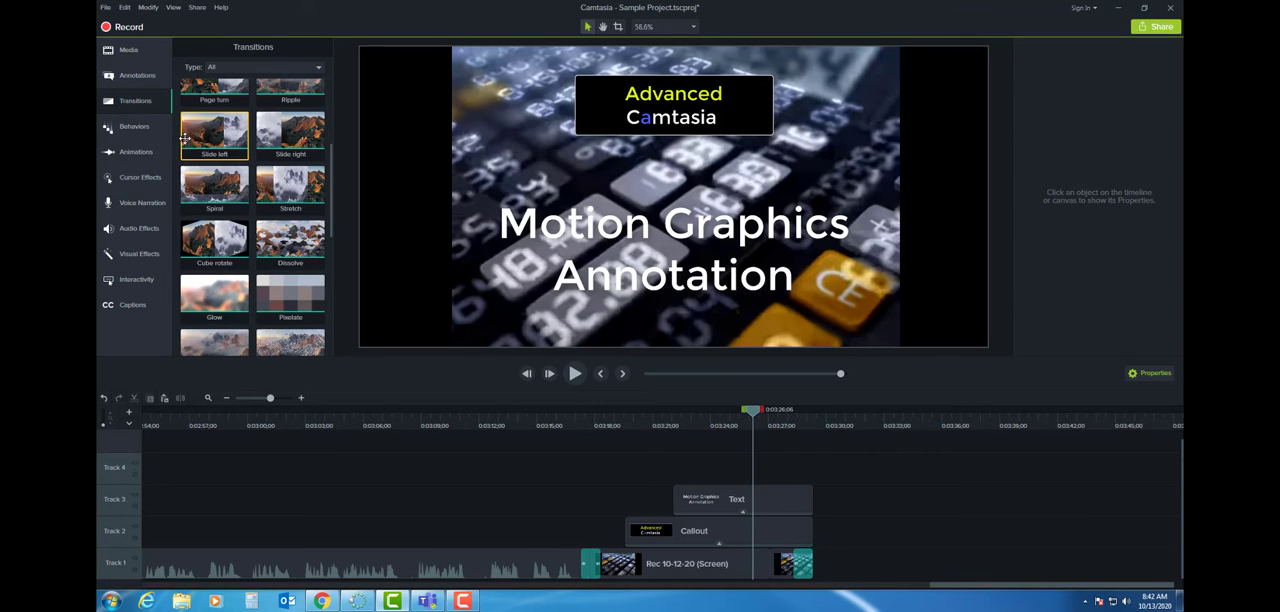
- Apply the Jump And Fall behavior to the "Advanced Camtasia" callout on Track 2
{"action": "left_click", "coordinate": [146, 132]}
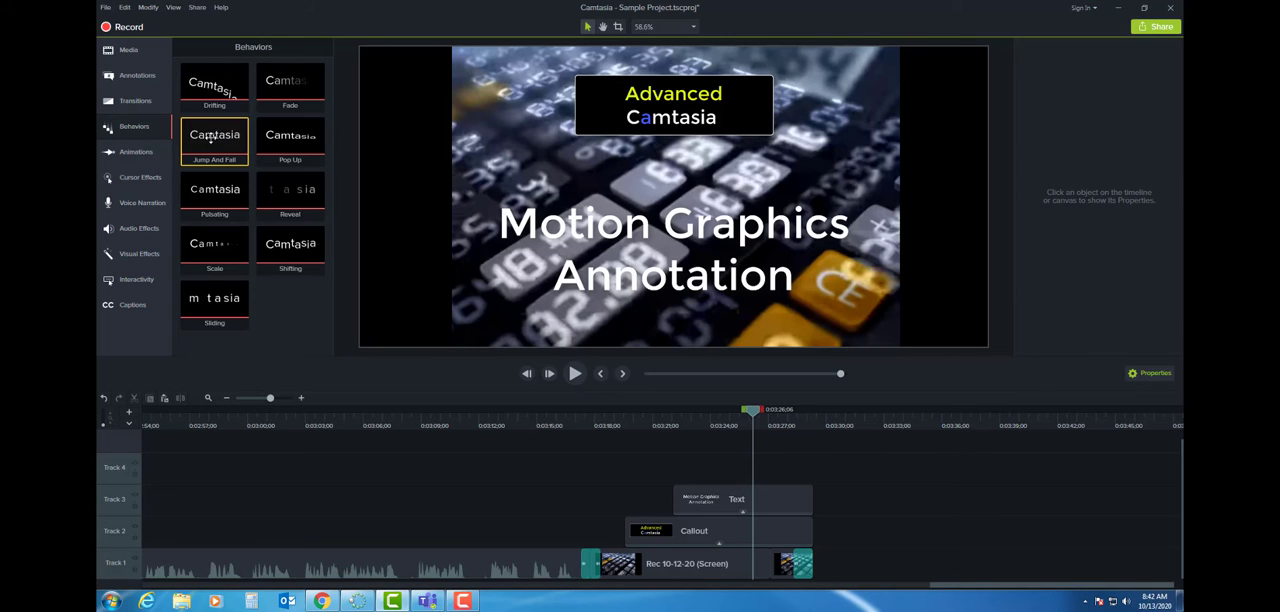
{"action": "left_click_drag", "start_coordinate": [210, 141], "coordinate": [645, 528]}
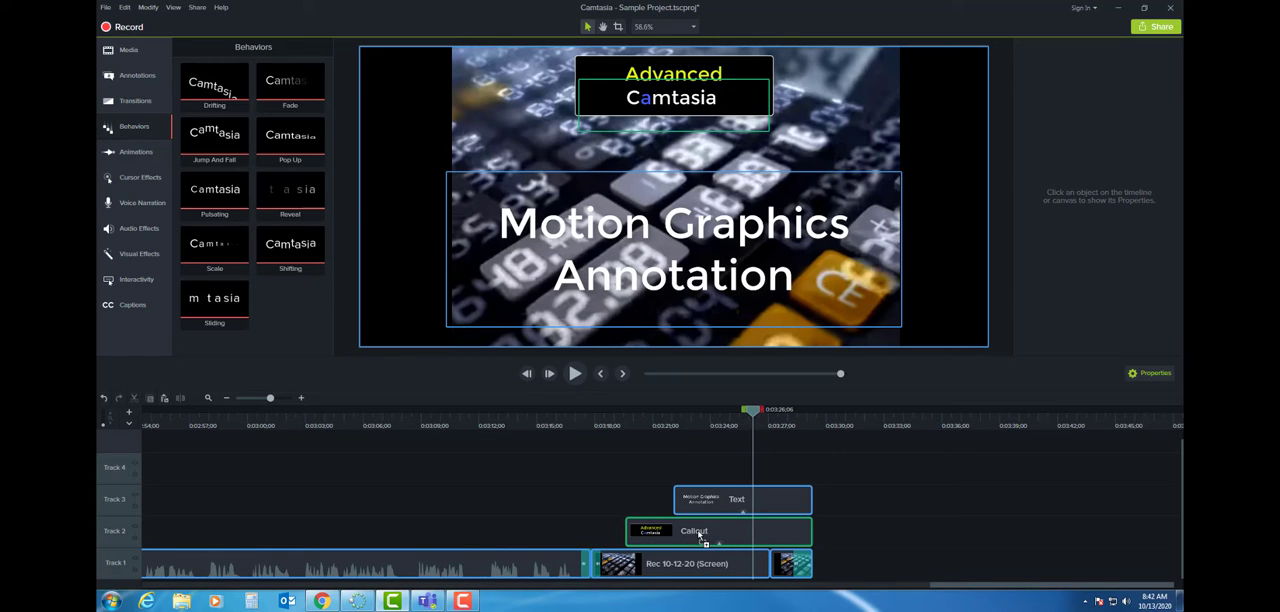
- Apply the Shifting behavior to the "Motion Graphics Annotation" text on Track 3 and check it in the canvas
{"action": "left_click_drag", "start_coordinate": [699, 537], "coordinate": [699, 537]}
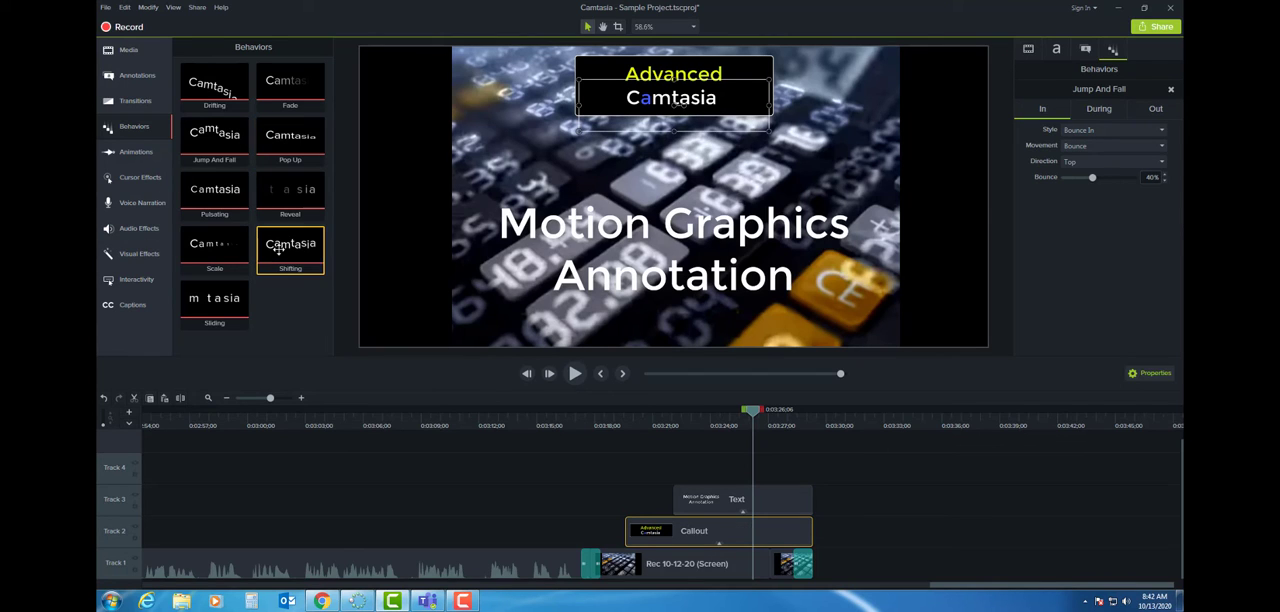
{"action": "left_click_drag", "start_coordinate": [279, 249], "coordinate": [712, 499]}
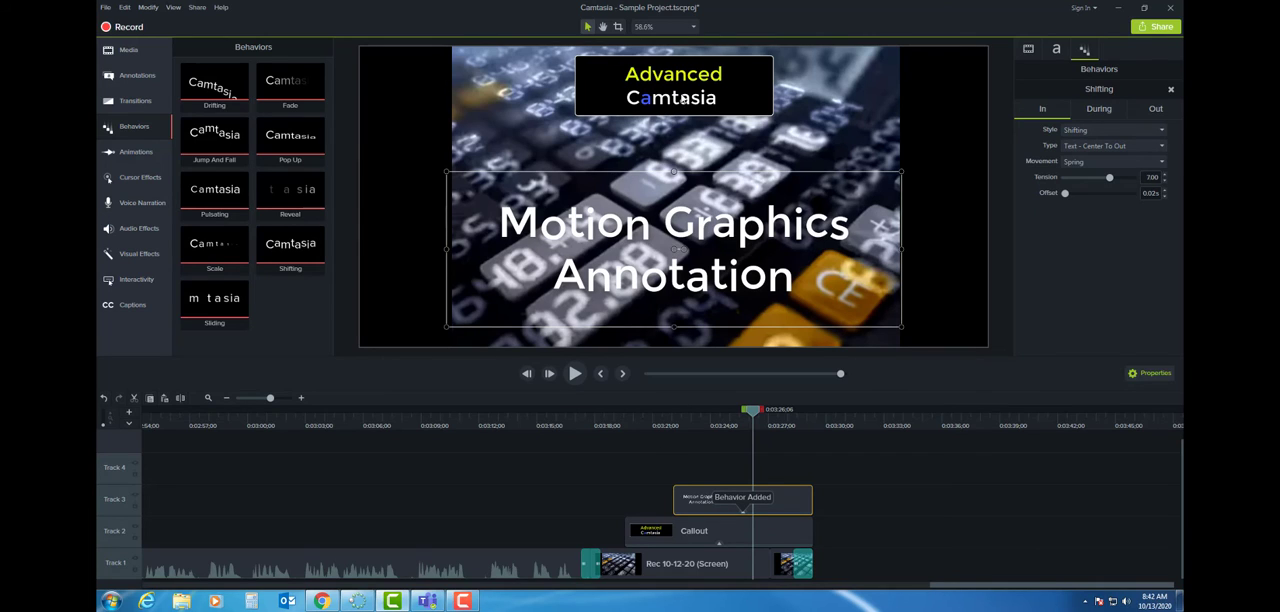
{"action": "left_click", "coordinate": [671, 532]}
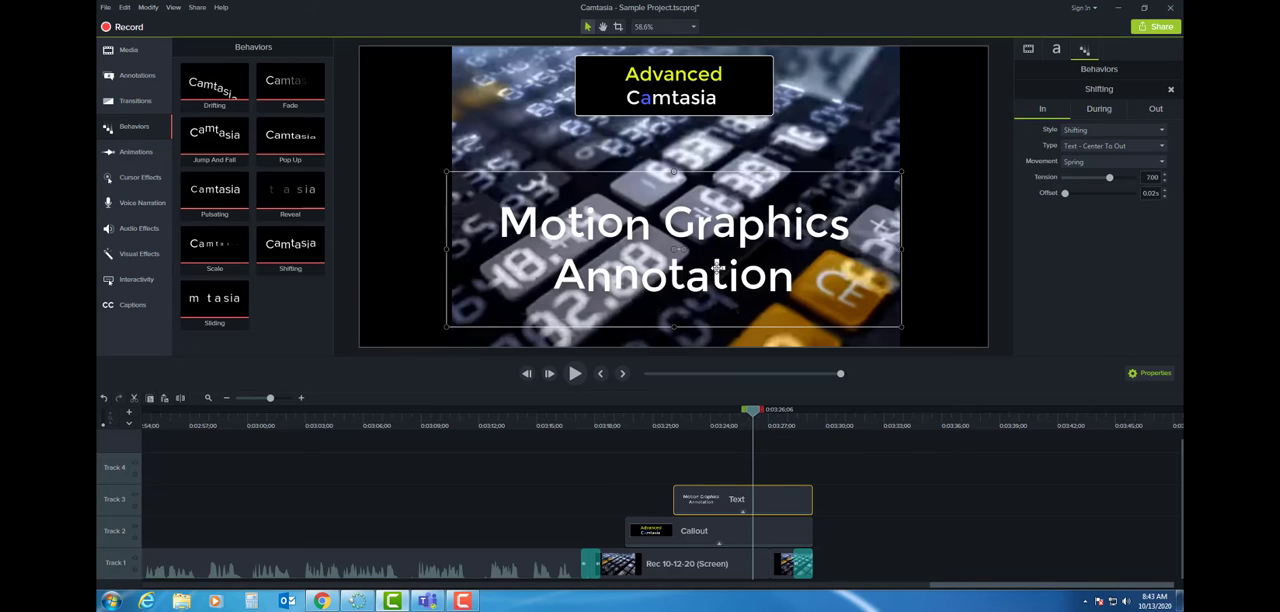
{"action": "mouse_move", "coordinate": [754, 414]}
{"action": "left_mouse_down"}
{"action": "mouse_move", "coordinate": [700, 415]}
{"action": "mouse_move", "coordinate": [760, 411]}
{"action": "left_mouse_up"}
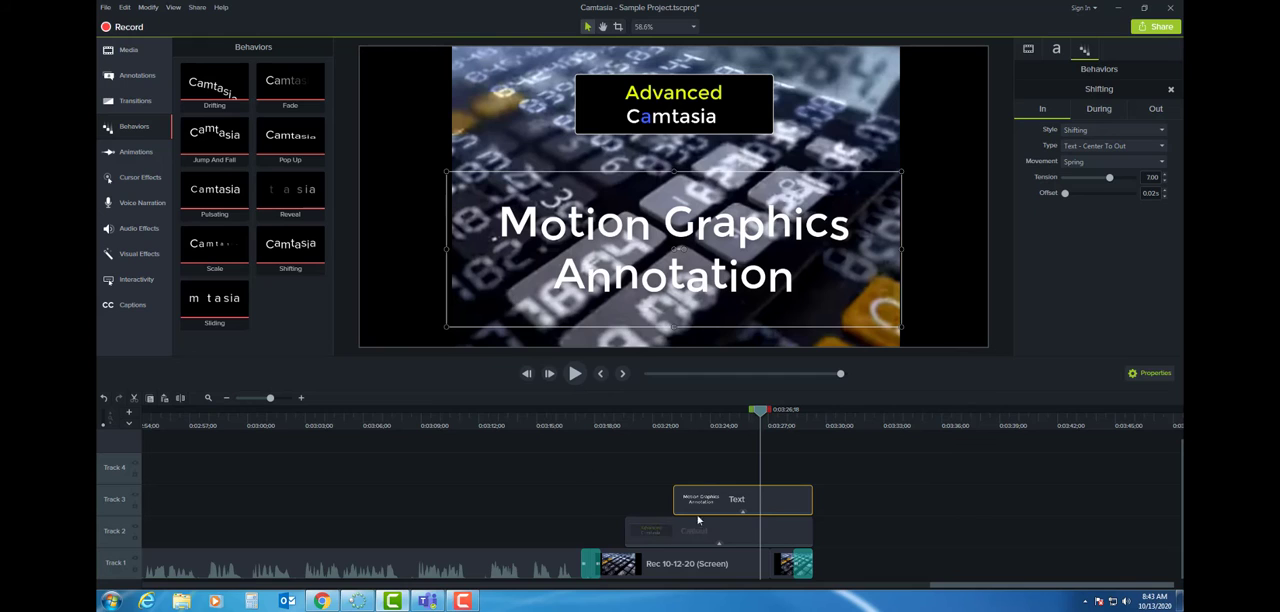
- Remove all effects from the "Motion Graphics Annotation" text on Track 3
{"action": "right_click", "coordinate": [722, 494]}
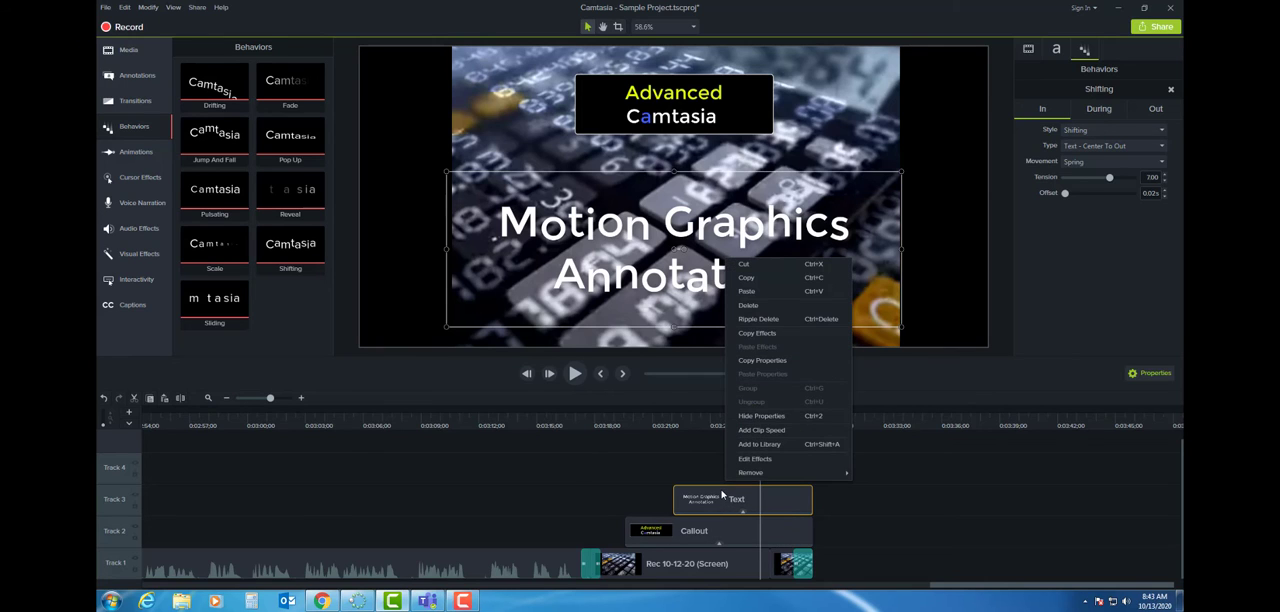
{"action": "mouse_move", "coordinate": [800, 474]}
{"action": "left_click", "coordinate": [880, 473]}
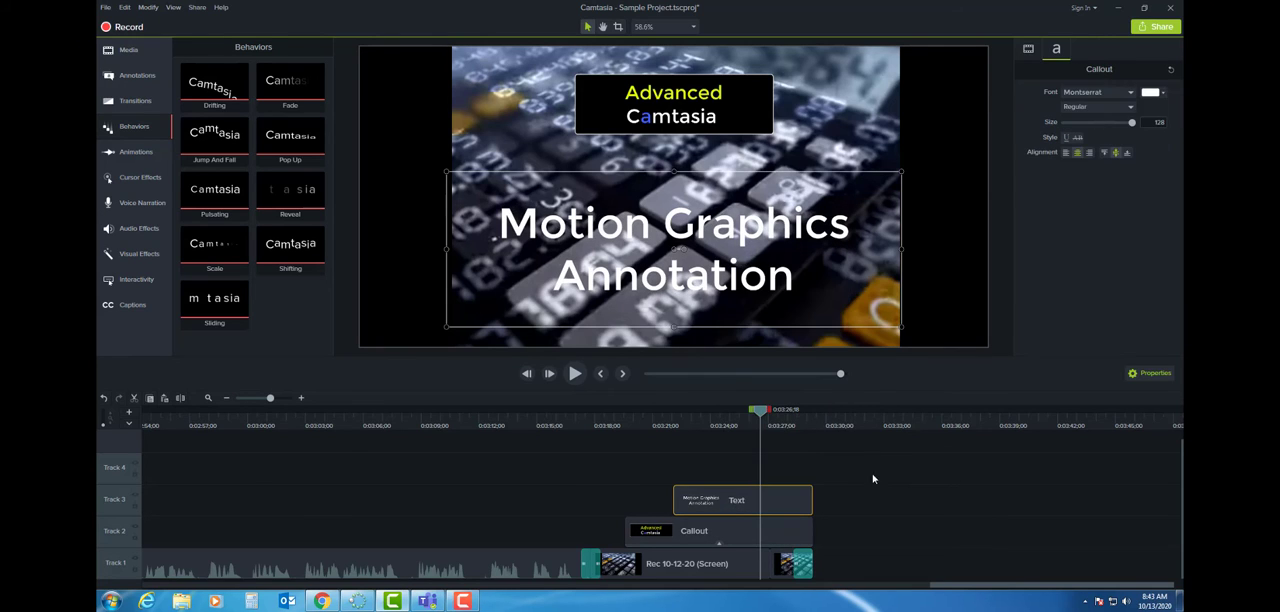
- Add Fade transitions to both ends of the "Motion Graphics Annotation" text on Track 3 and preview the title sequence
{"action": "left_click", "coordinate": [135, 100]}
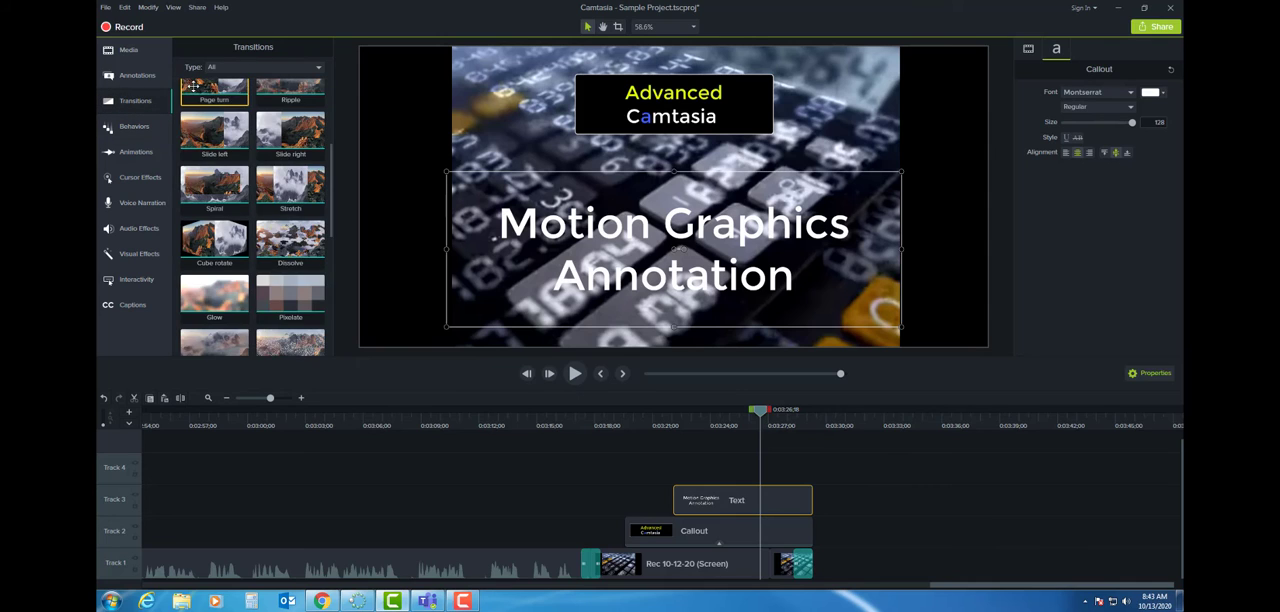
{"action": "scroll", "coordinate": [224, 192], "scroll_direction": "up", "scroll_amount": 2}
{"action": "left_click_drag", "start_coordinate": [214, 105], "coordinate": [812, 507]}
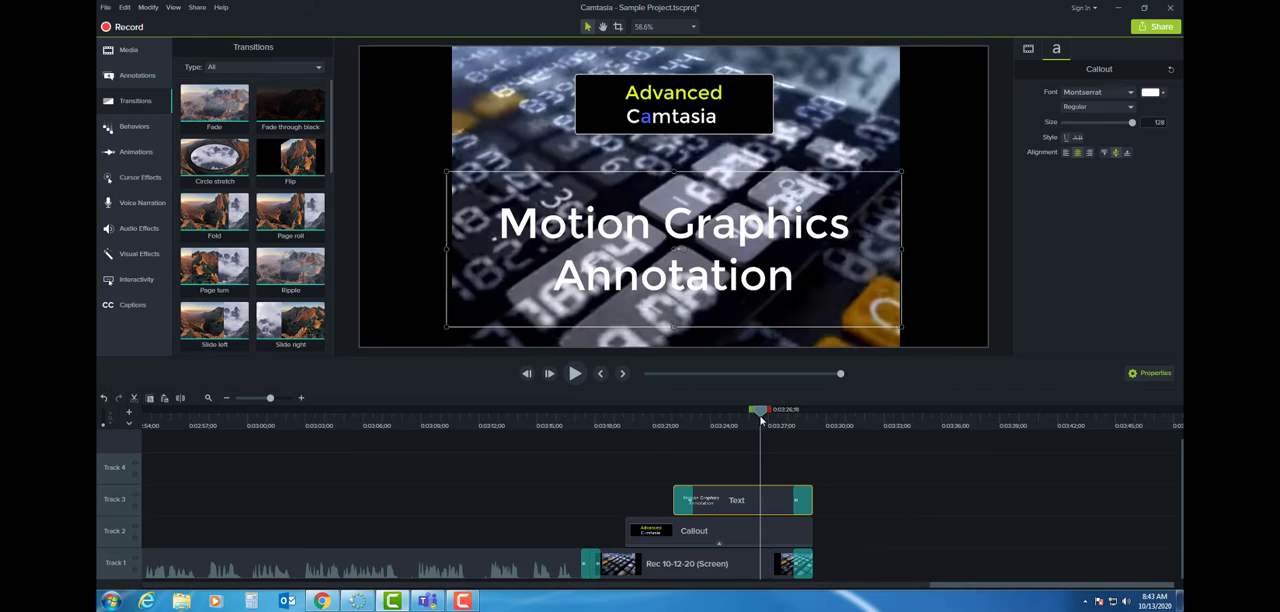
{"action": "left_click_drag", "start_coordinate": [760, 413], "coordinate": [568, 428]}
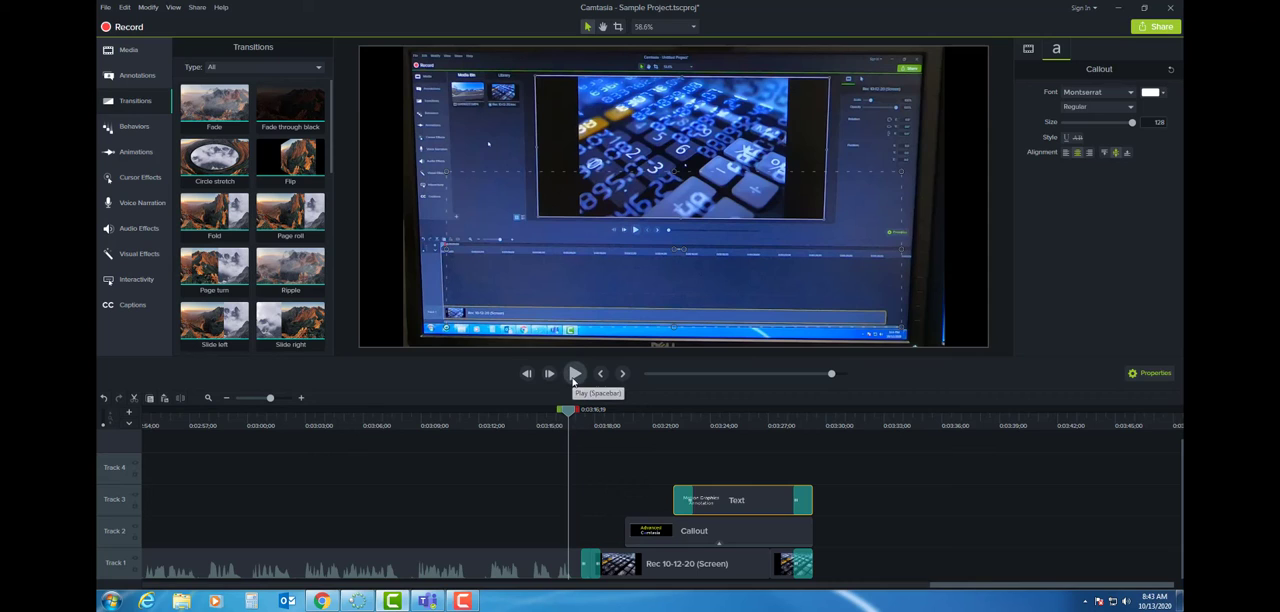
{"action": "left_click", "coordinate": [574, 374]}
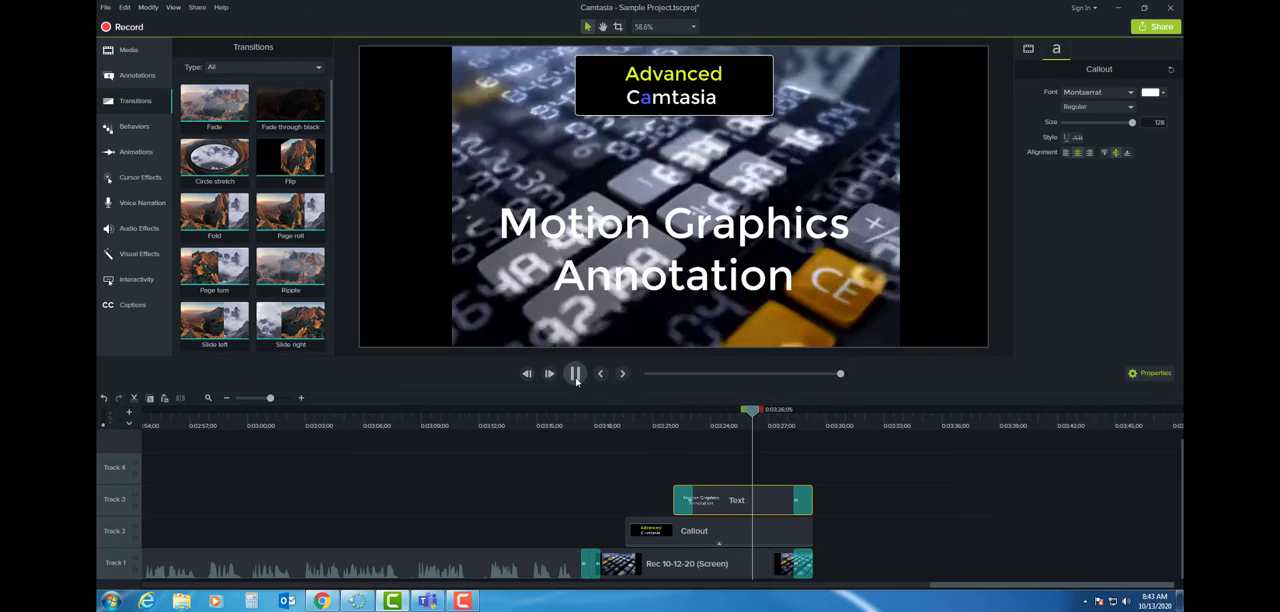
{"action": "left_click", "coordinate": [576, 376]}
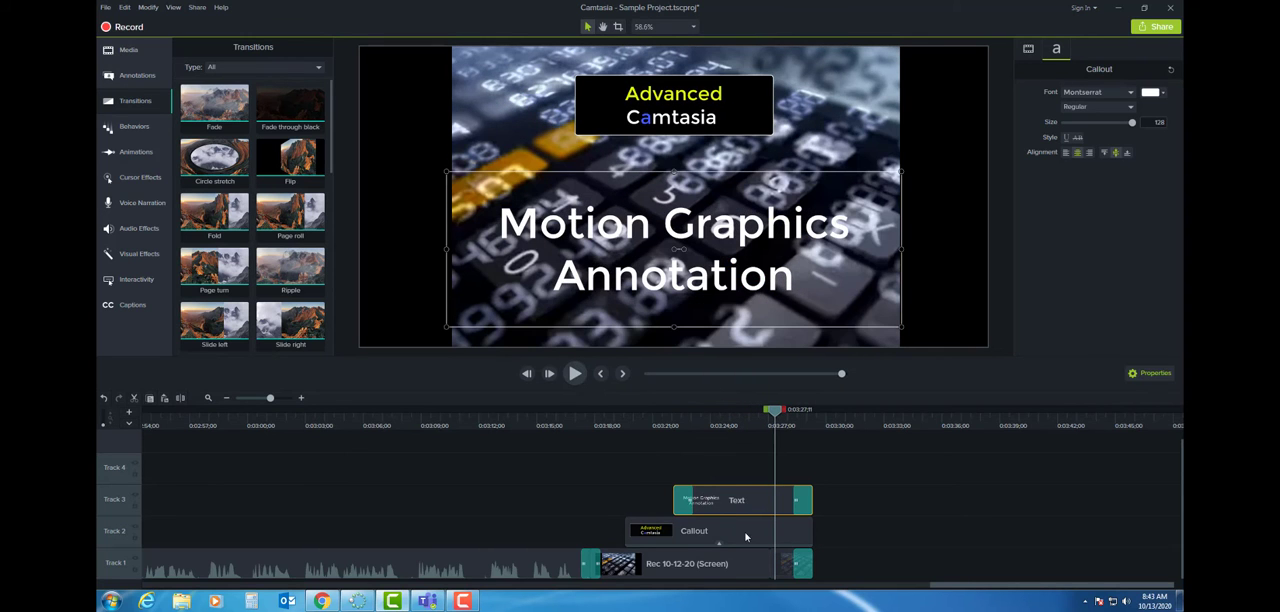
- Delete the start and end transitions from the "Motion Graphics Annotation" text on Track 3
{"action": "left_click", "coordinate": [686, 501]}
{"action": "key", "text": "Delete"}
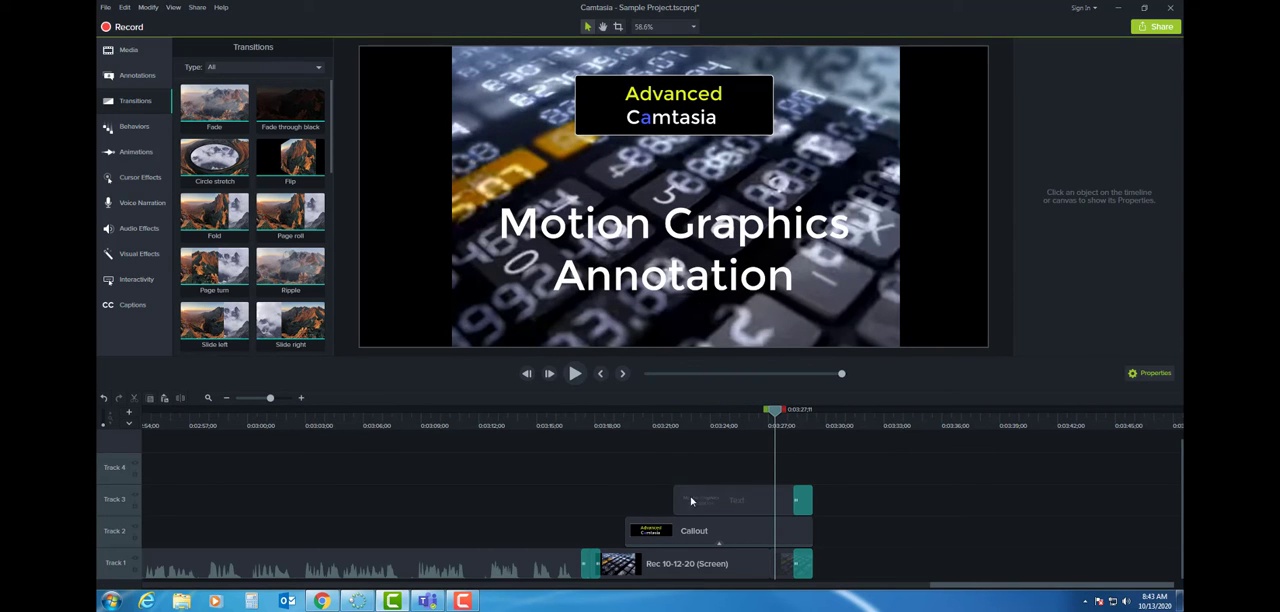
{"action": "left_click", "coordinate": [802, 505]}
{"action": "key", "text": "Delete"}
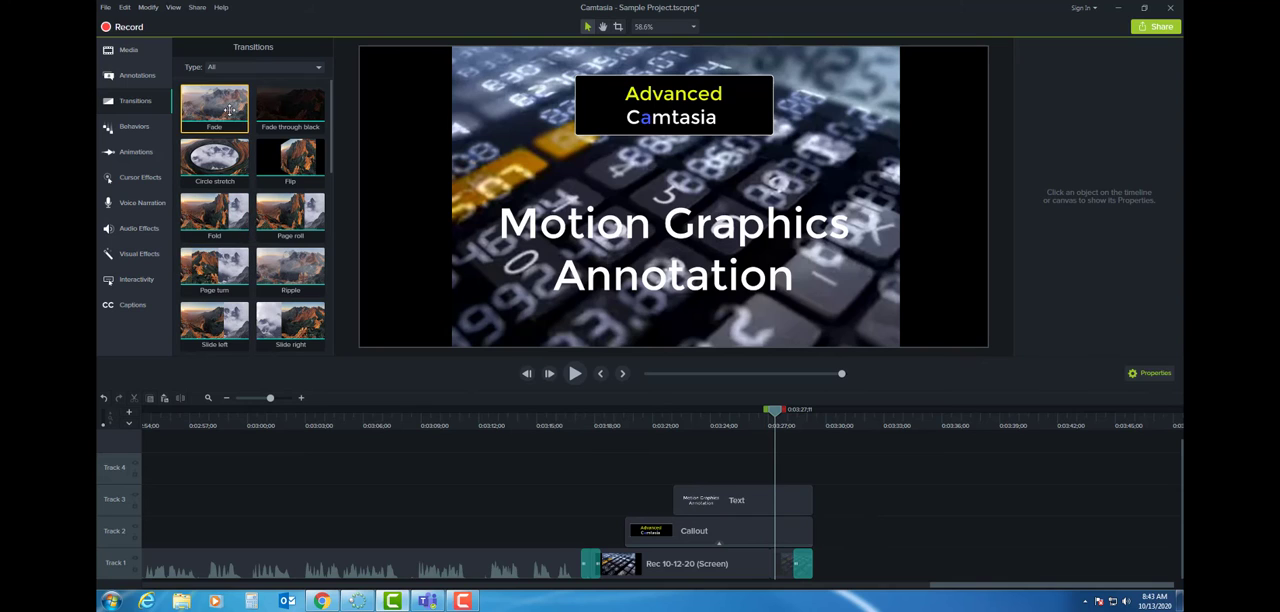
- Add Fade transitions to the start and end of the "Advanced Camtasia" callout on Track 2
{"action": "left_click_drag", "start_coordinate": [229, 111], "coordinate": [638, 531]}
{"action": "left_click_drag", "start_coordinate": [220, 126], "coordinate": [810, 532]}
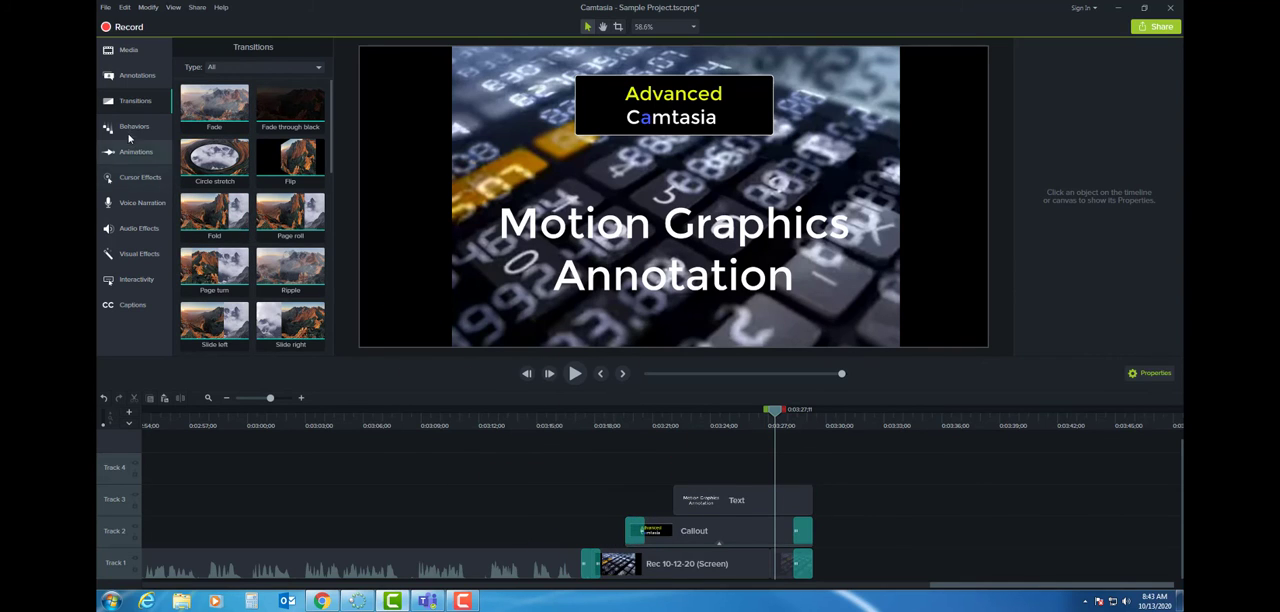
- Apply the Jump And Fall behavior to the "Motion Graphics Annotation" text on Track 3 and preview the title sequence
{"action": "left_click", "coordinate": [131, 128]}
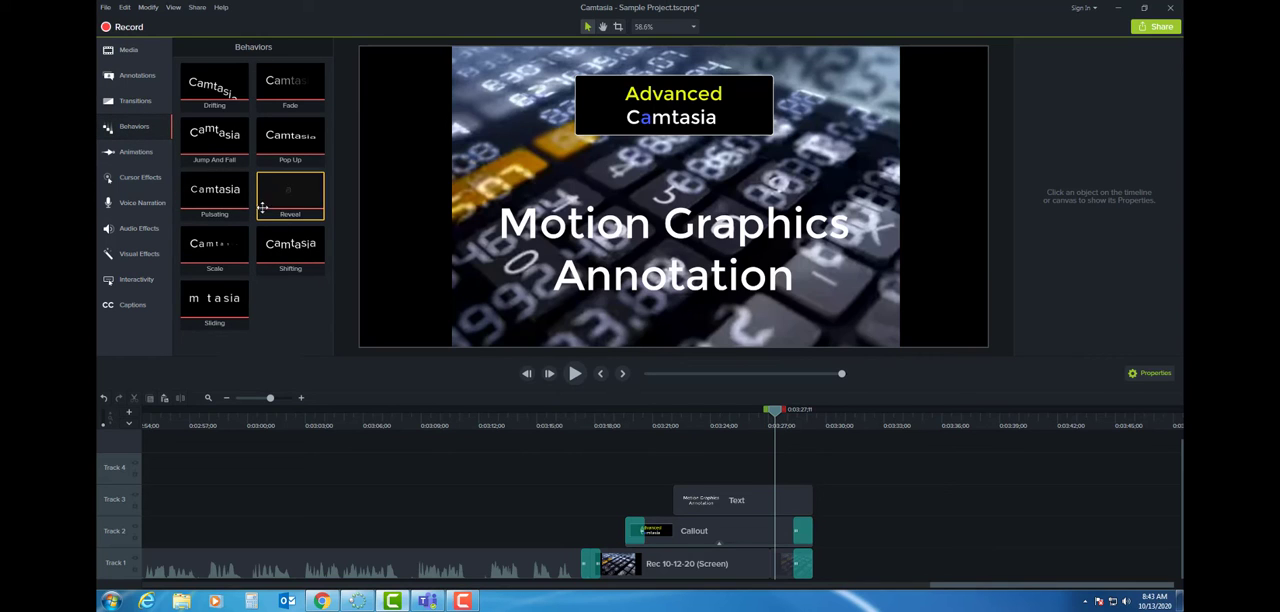
{"action": "left_click_drag", "start_coordinate": [205, 142], "coordinate": [717, 494]}
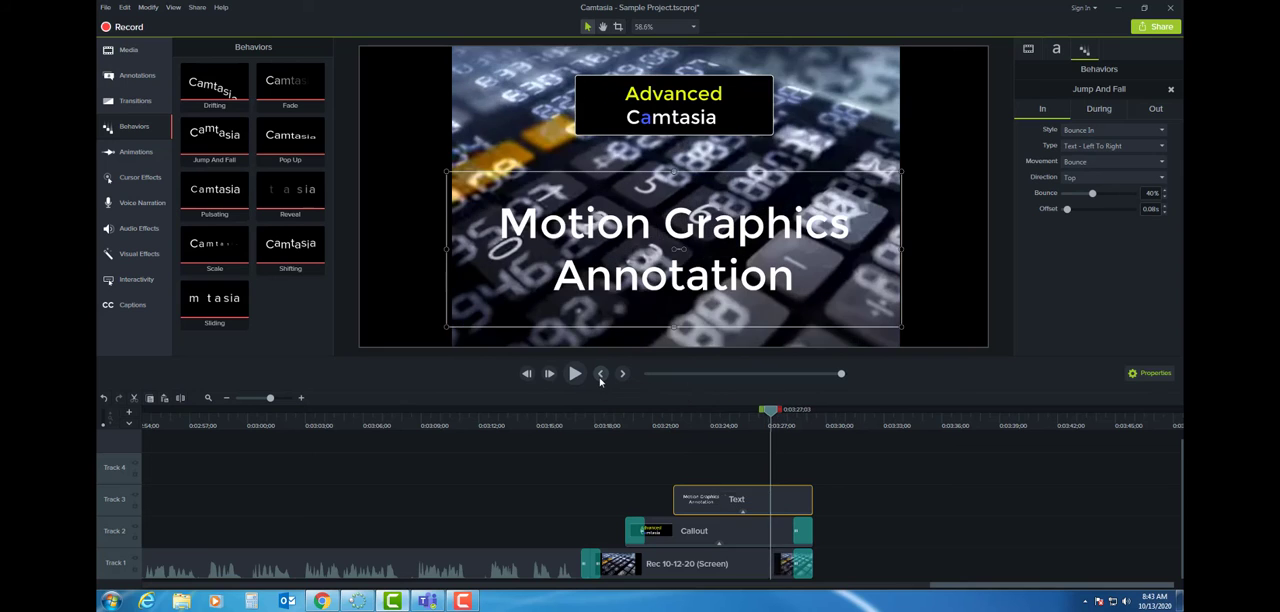
{"action": "left_click", "coordinate": [600, 377]}
{"action": "left_click", "coordinate": [598, 377]}
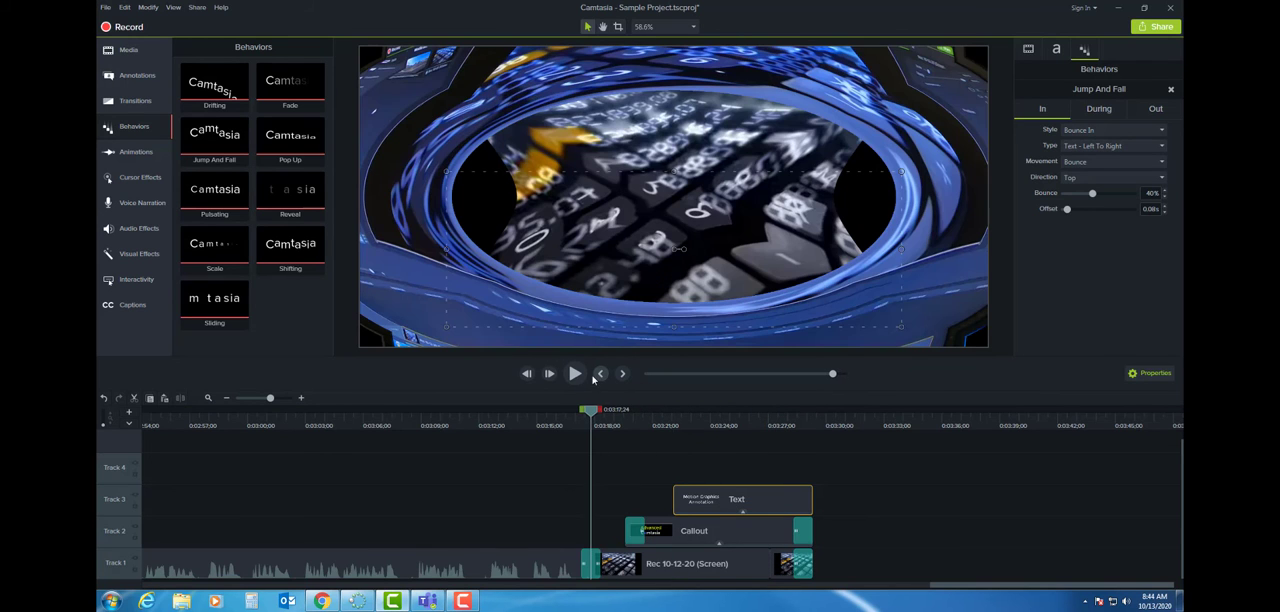
{"action": "left_click", "coordinate": [577, 374]}
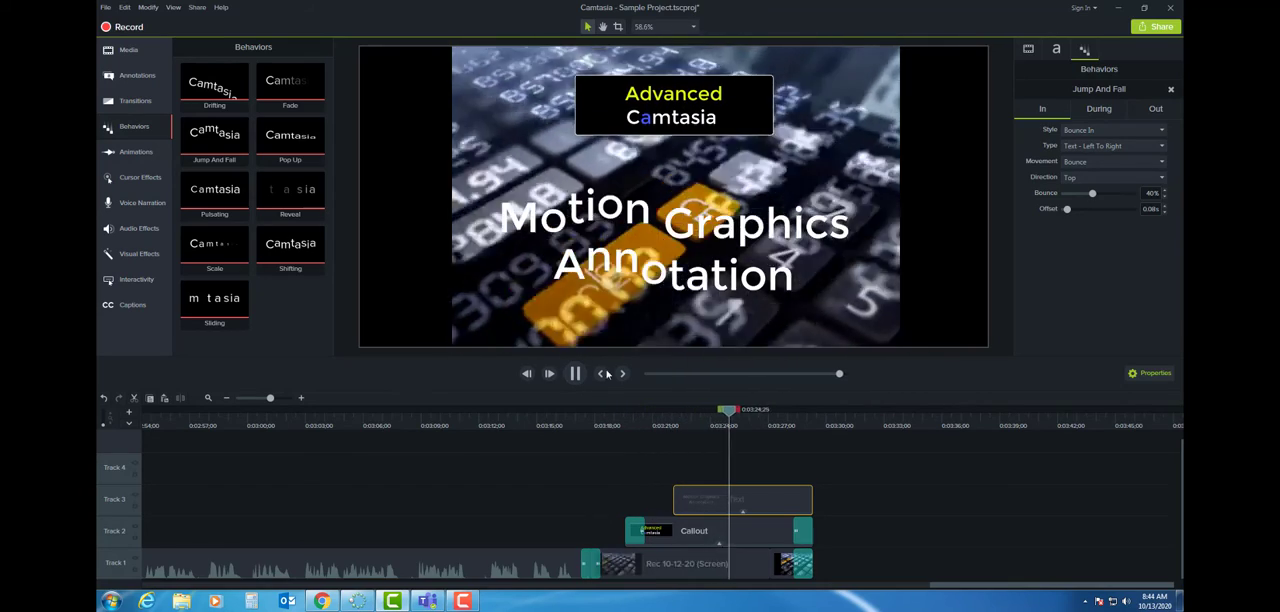
{"action": "left_click", "coordinate": [575, 378]}
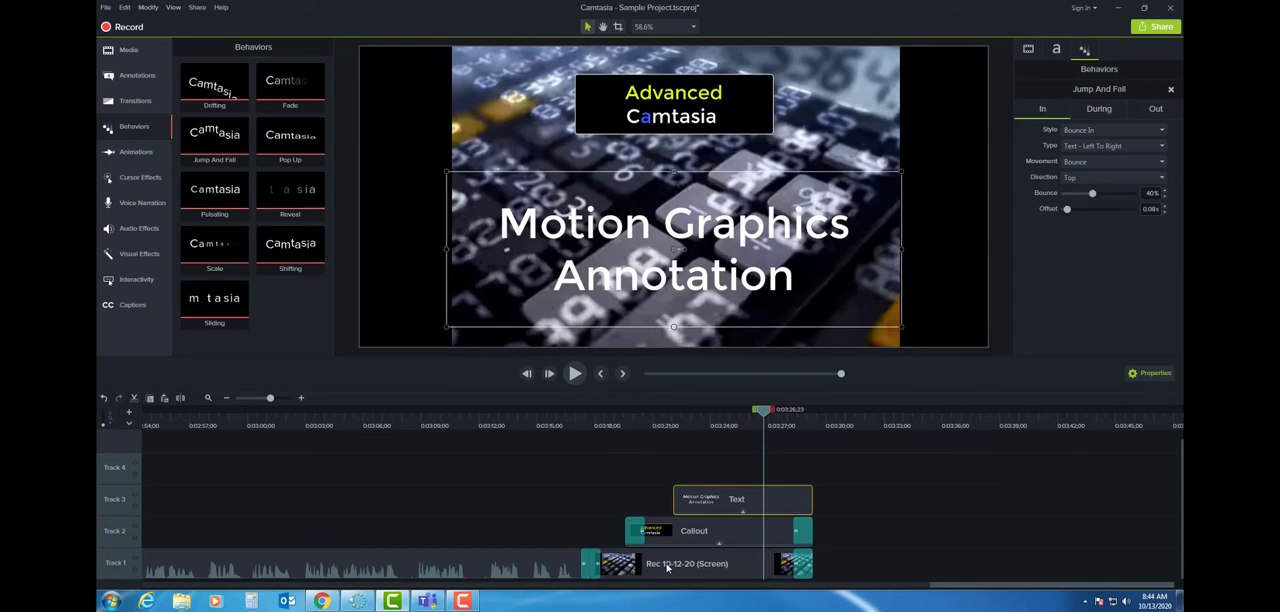
- Remove all effects from the "Advanced Camtasia" callout on Track 2, keeping its transitions, and play back the title sequence
{"action": "left_click", "coordinate": [678, 525]}
{"action": "right_click", "coordinate": [678, 525]}
{"action": "mouse_move", "coordinate": [783, 511]}
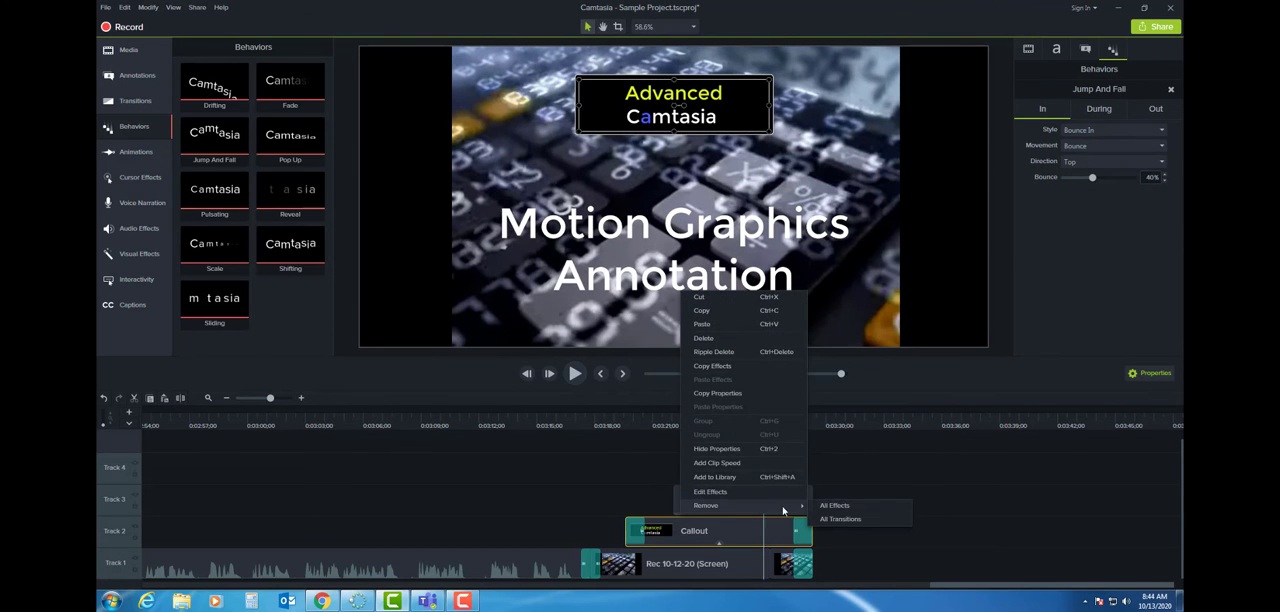
{"action": "left_click", "coordinate": [836, 506]}
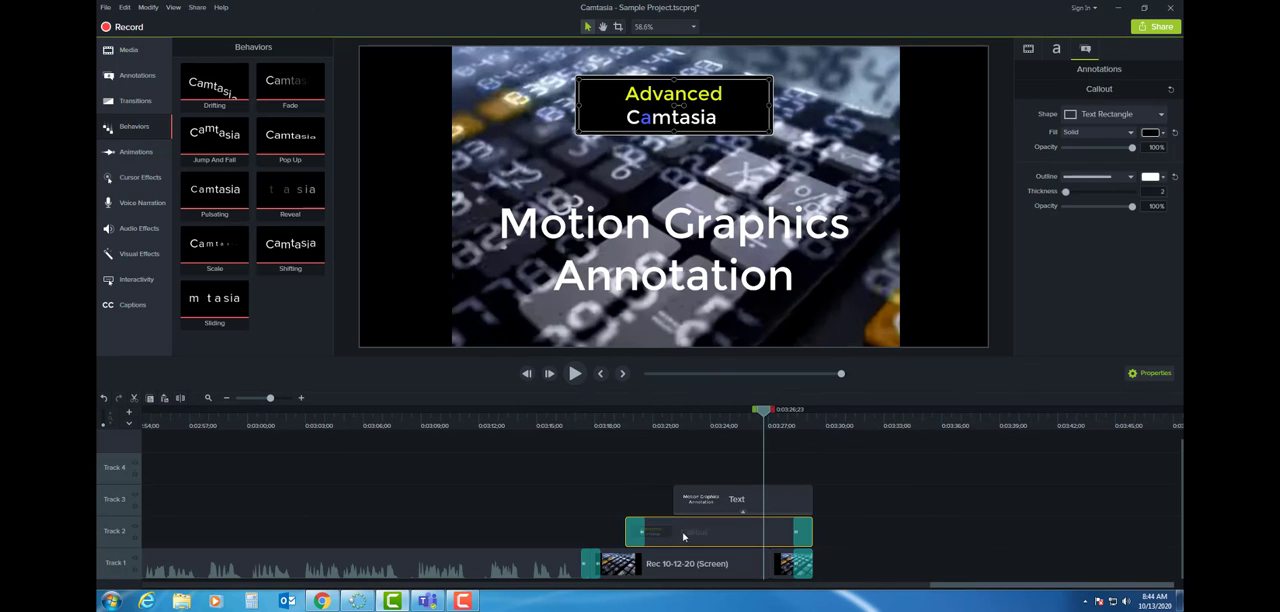
{"action": "left_click", "coordinate": [602, 373]}
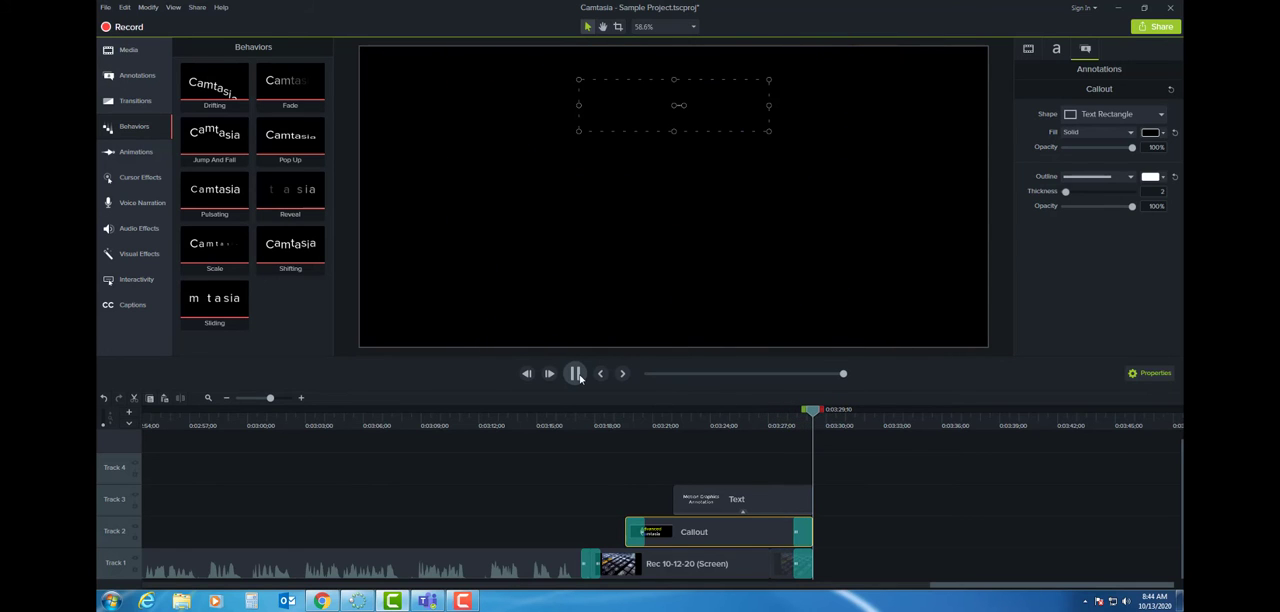
- Add the "47. Motivational Upbeat Corporate" audio to Track 4, starting in line with the first background clip
{"action": "left_click", "coordinate": [686, 412]}
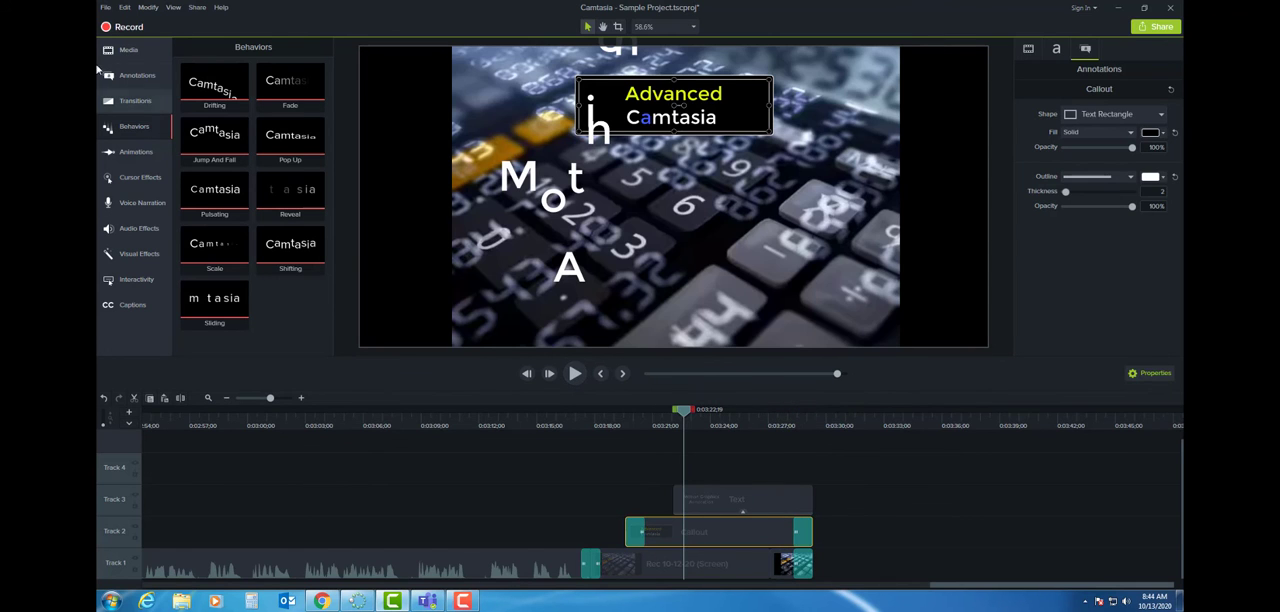
{"action": "left_click", "coordinate": [120, 51]}
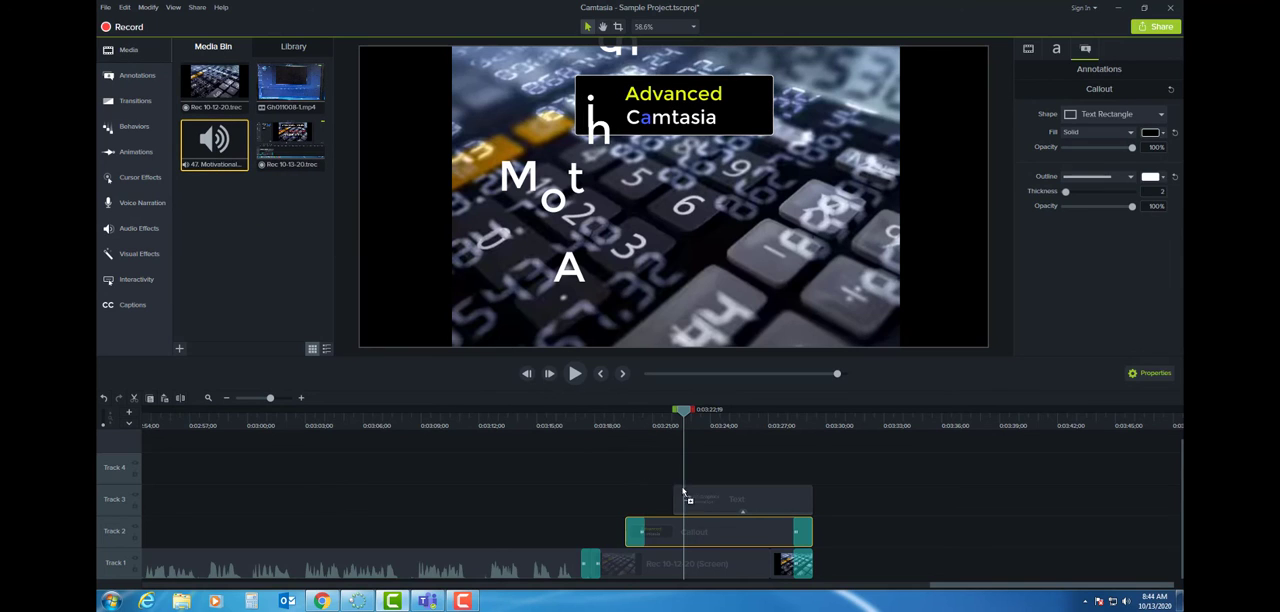
{"action": "left_click_drag", "start_coordinate": [748, 537], "coordinate": [602, 477]}
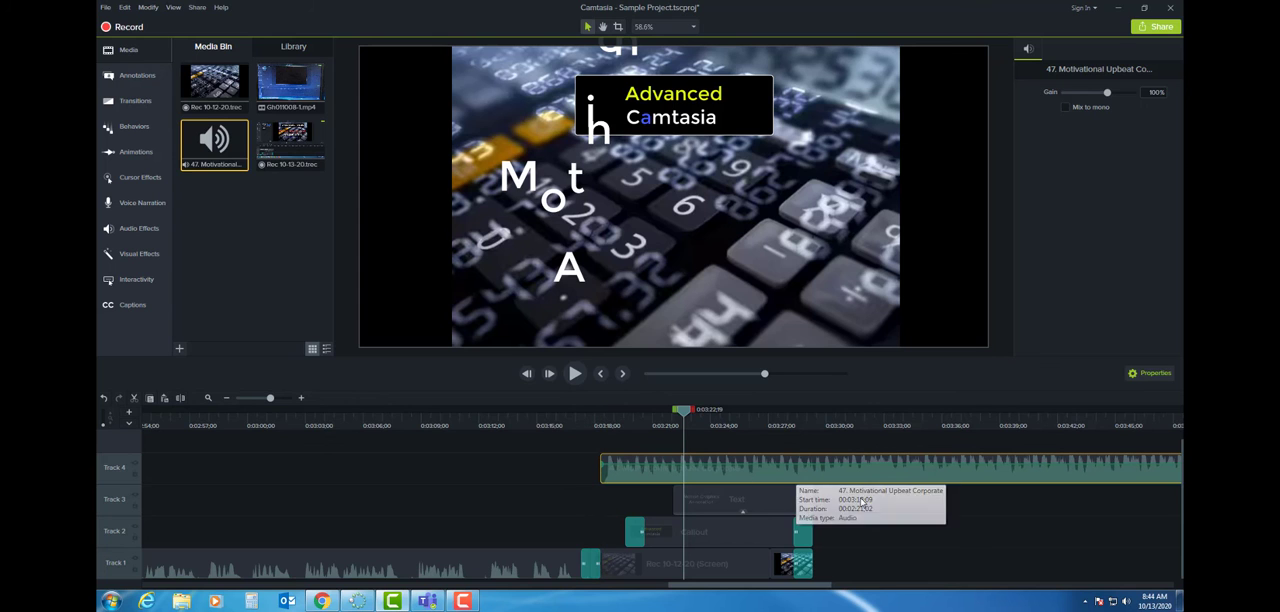
- Split the music on Track 4 at 0:03:29;08, where the title clips end, and delete the remainder
{"action": "left_click_drag", "start_coordinate": [683, 413], "coordinate": [790, 422]}
{"action": "left_click", "coordinate": [623, 374]}
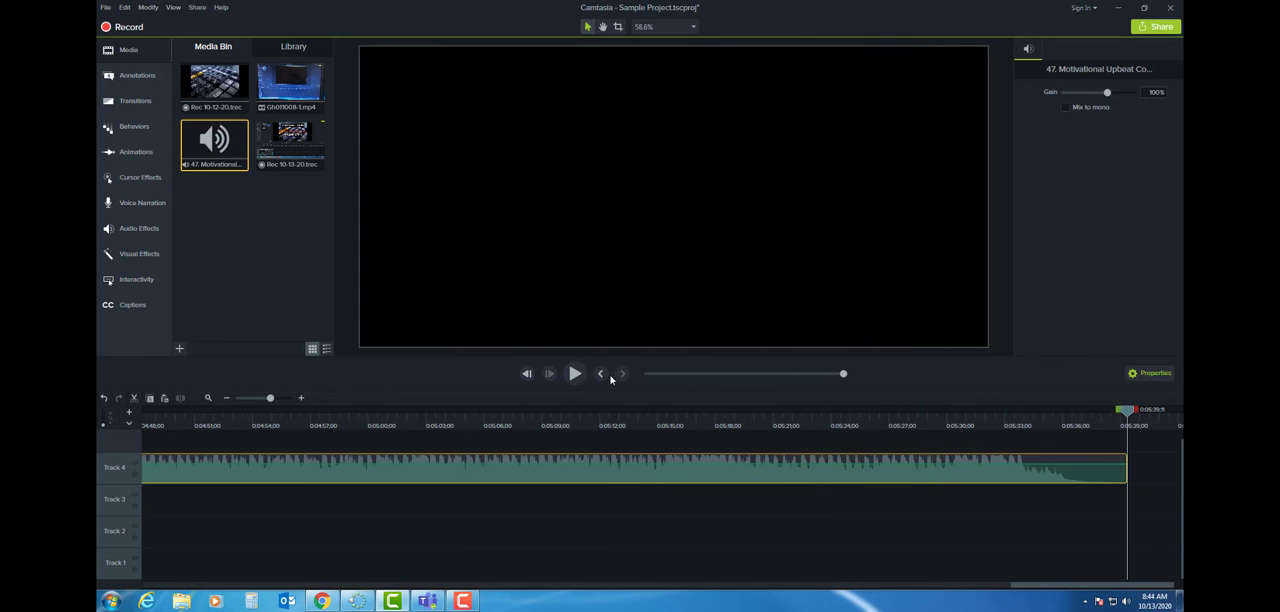
{"action": "left_click", "coordinate": [606, 376]}
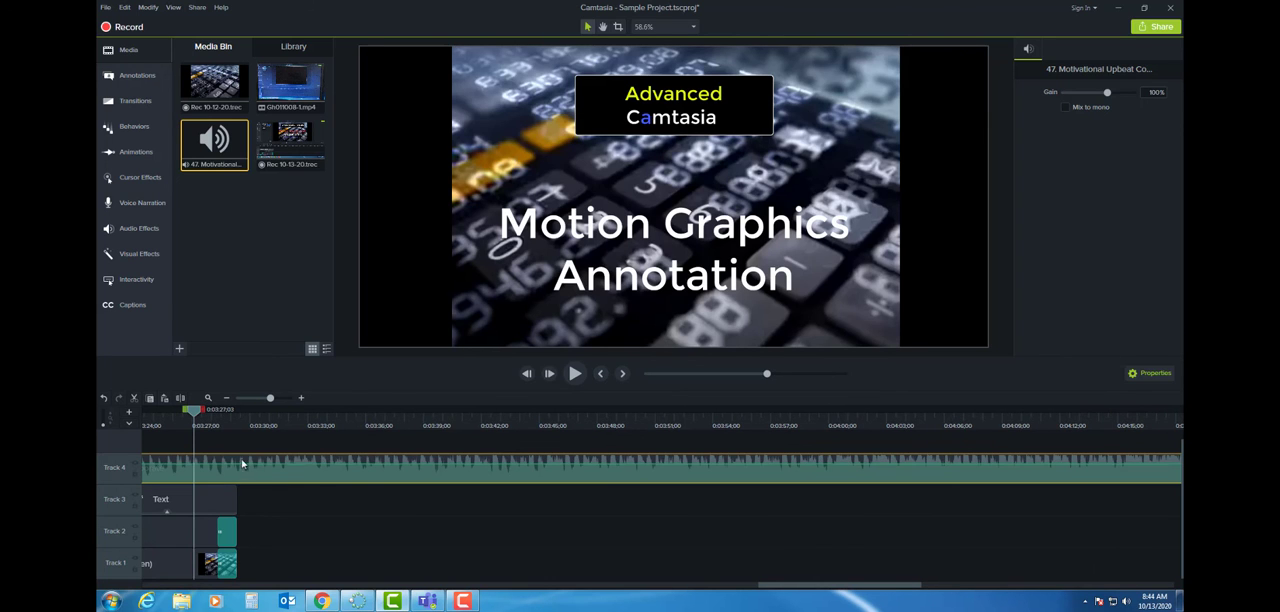
{"action": "left_click_drag", "start_coordinate": [196, 416], "coordinate": [238, 416]}
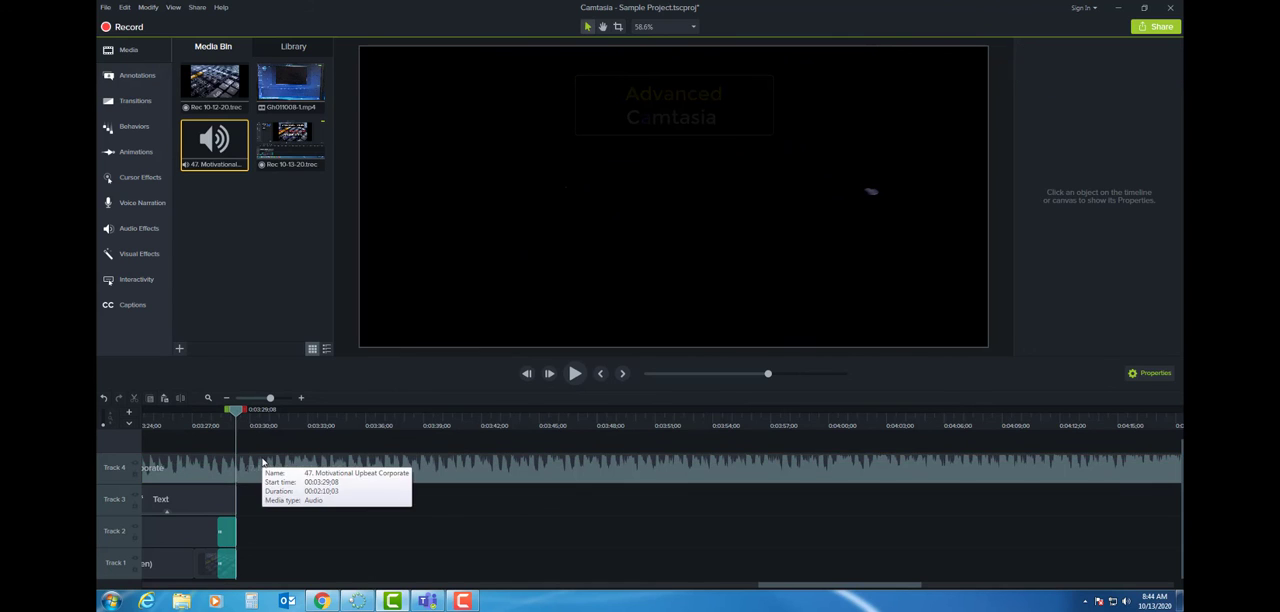
{"action": "key", "text": "Delete"}
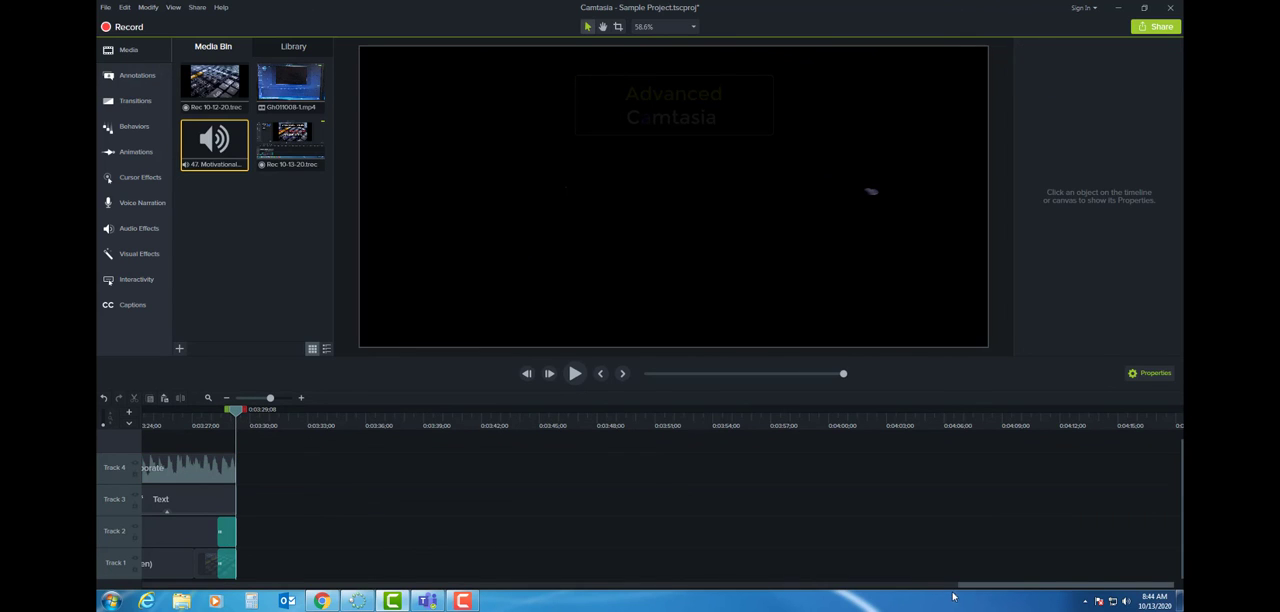
- Play back the title sequence with its music, starting from 0:03:15;22, shortly before the Circle stretch transition
{"action": "left_click_drag", "start_coordinate": [964, 588], "coordinate": [919, 597]}
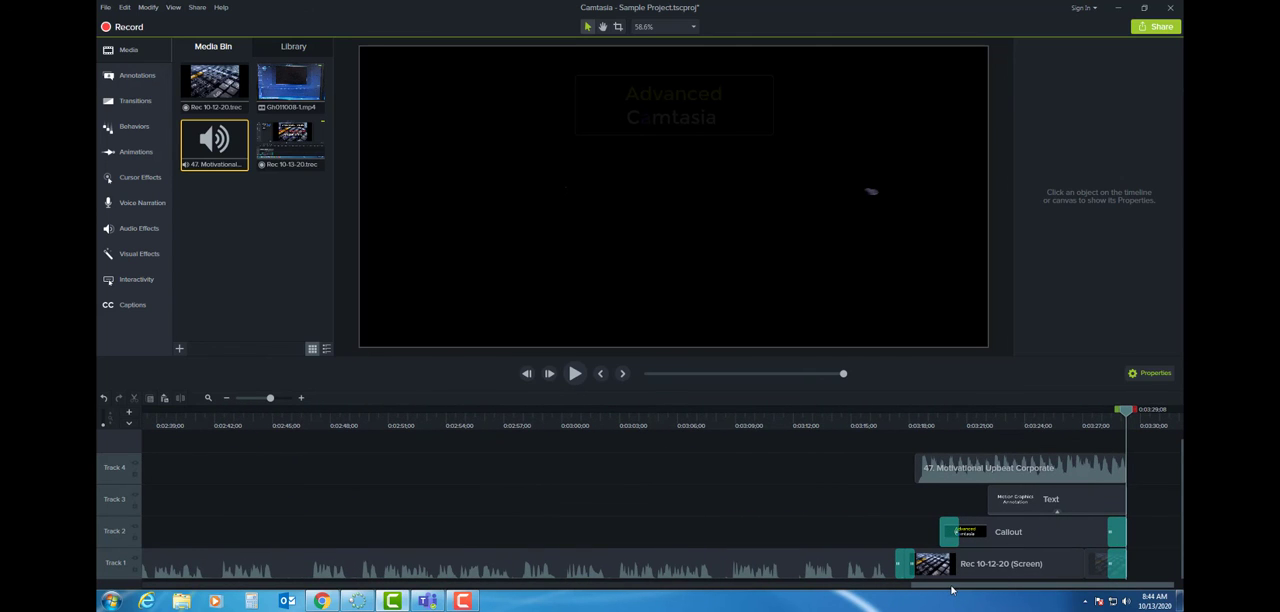
{"action": "left_click", "coordinate": [862, 412]}
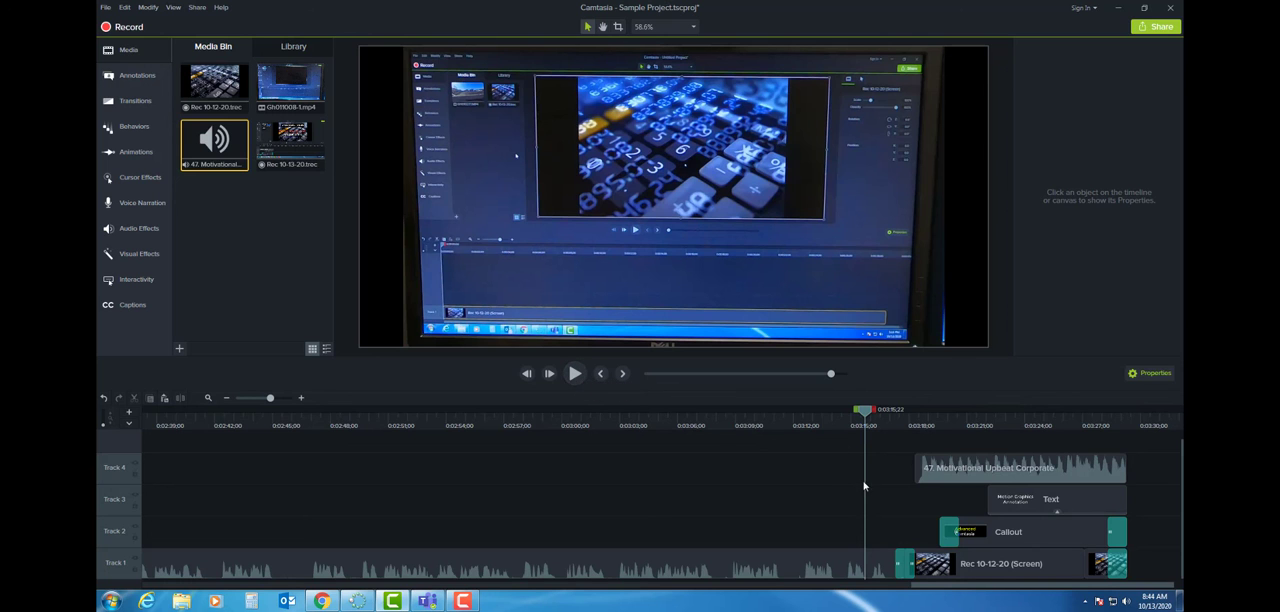
{"action": "left_click", "coordinate": [575, 374]}
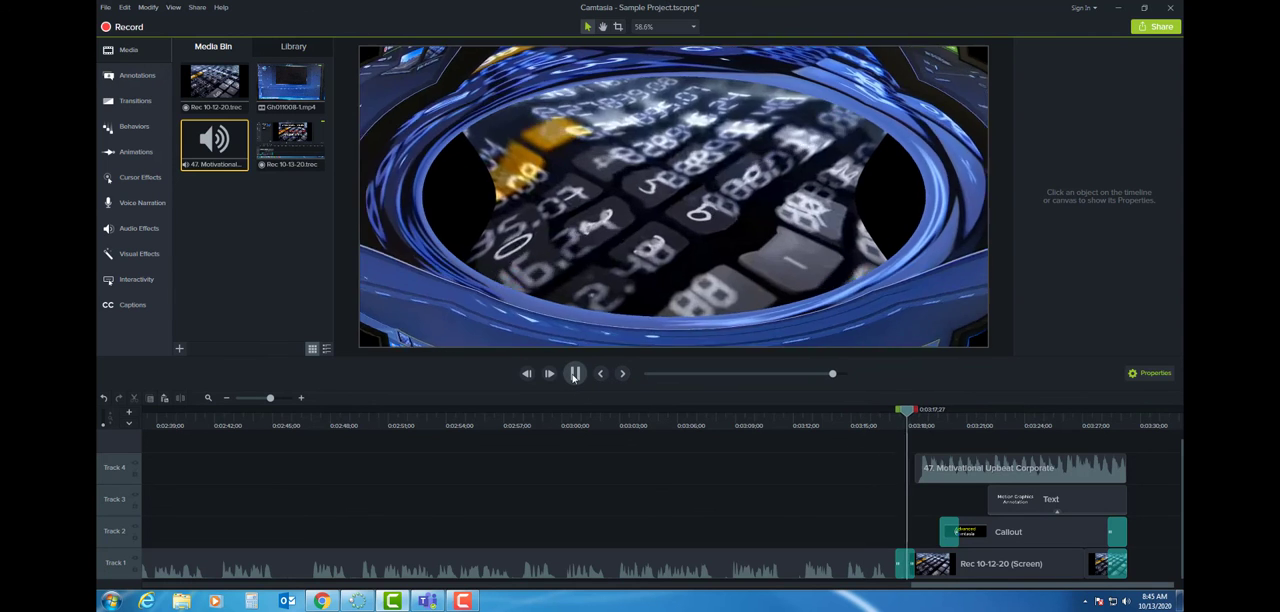